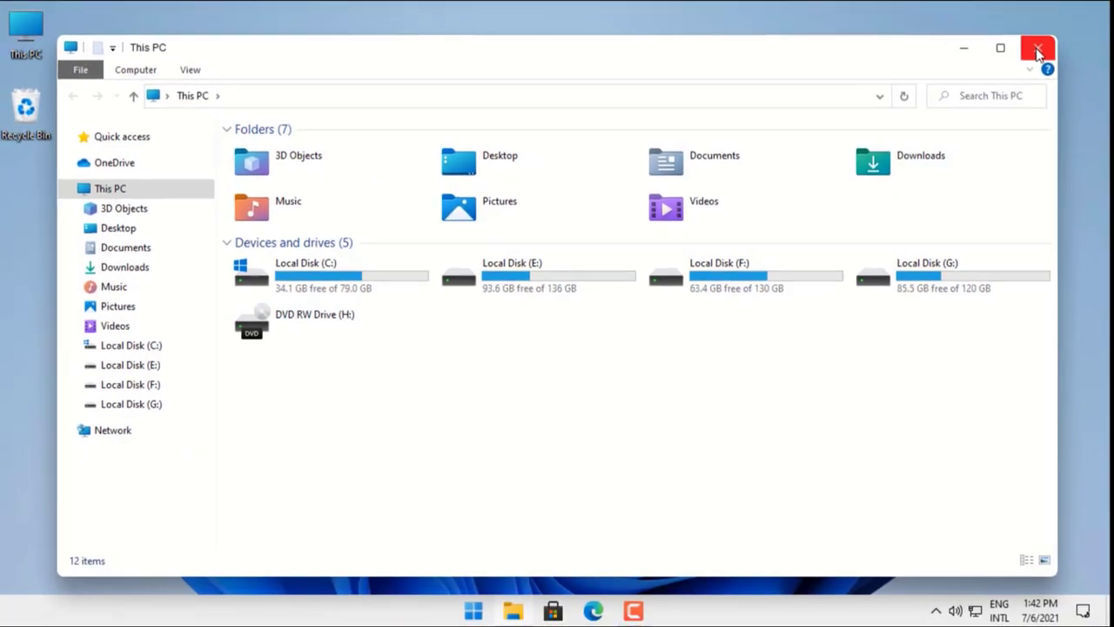
pyautogui.click(1037, 48)
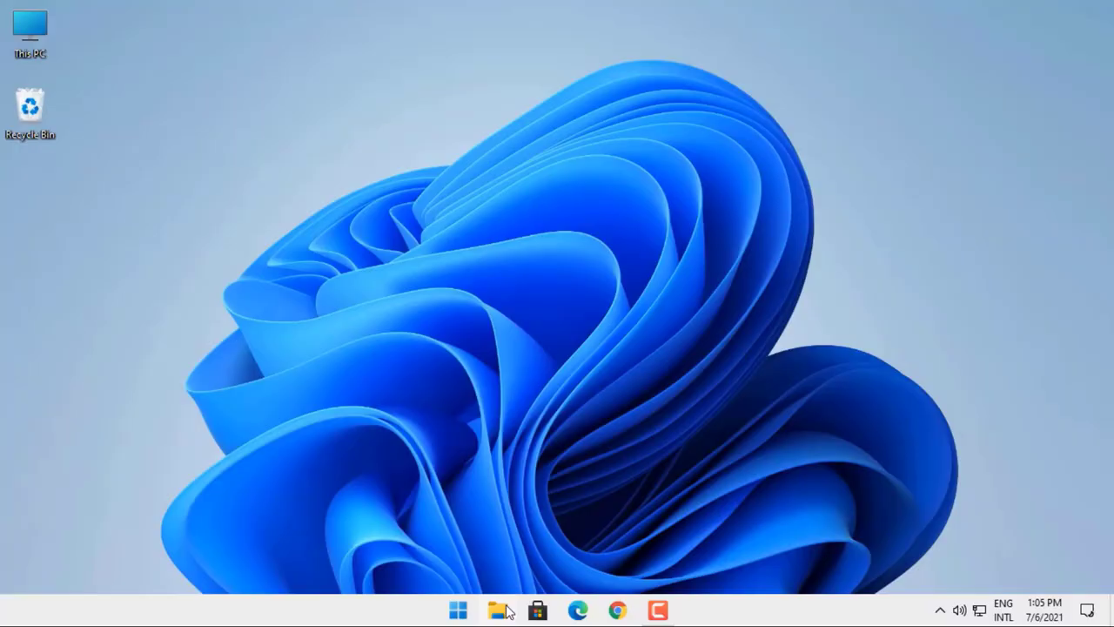
pyautogui.click(503, 609)
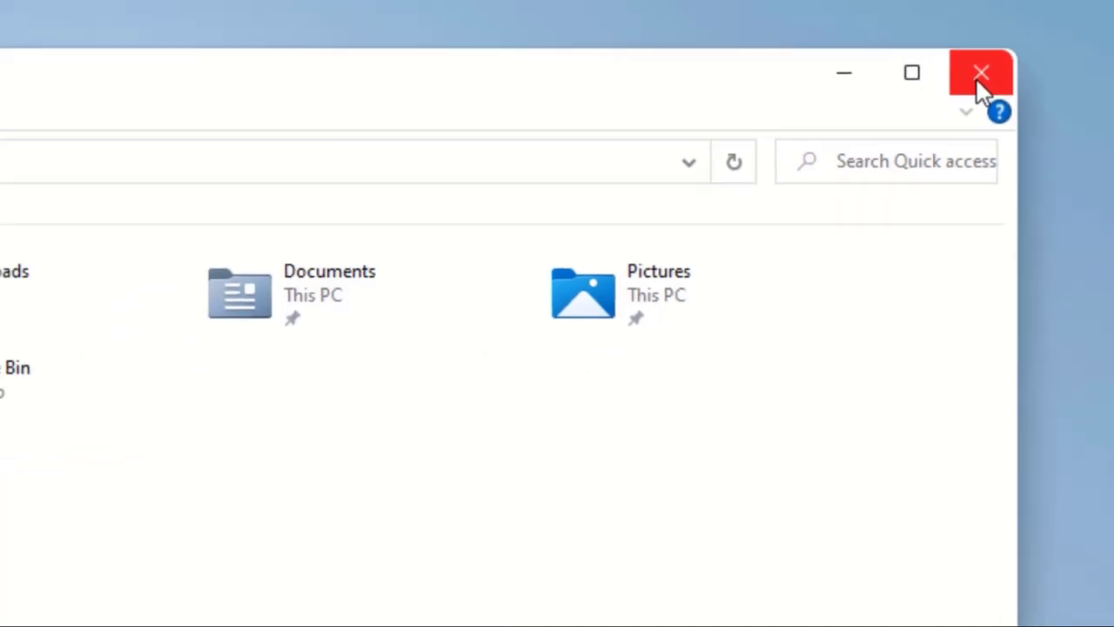
pyautogui.click(979, 74)
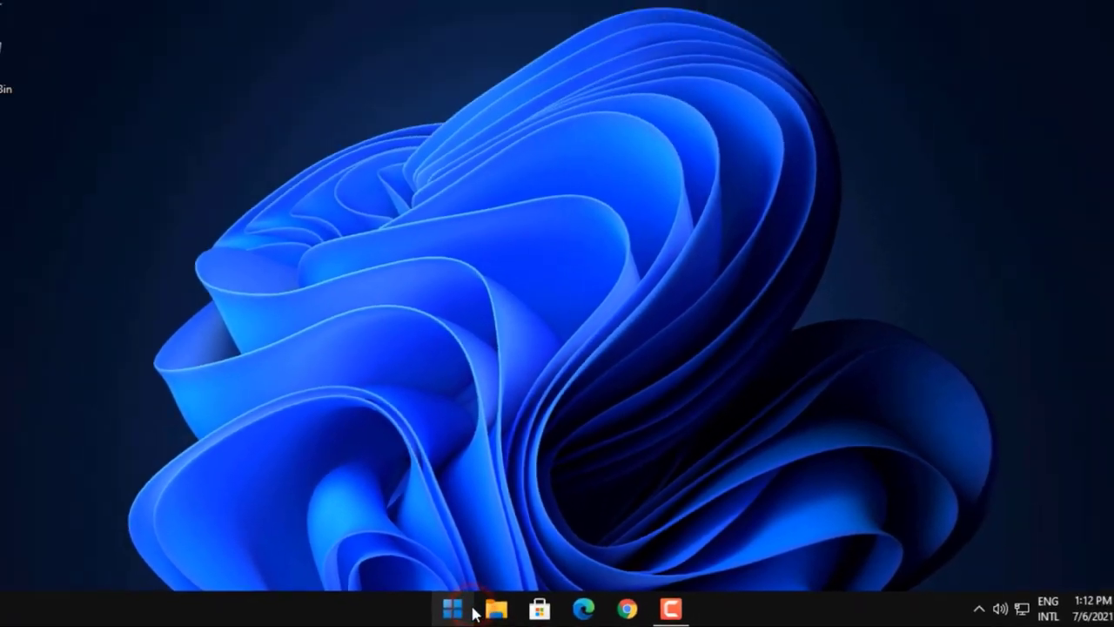
pyautogui.click(458, 605)
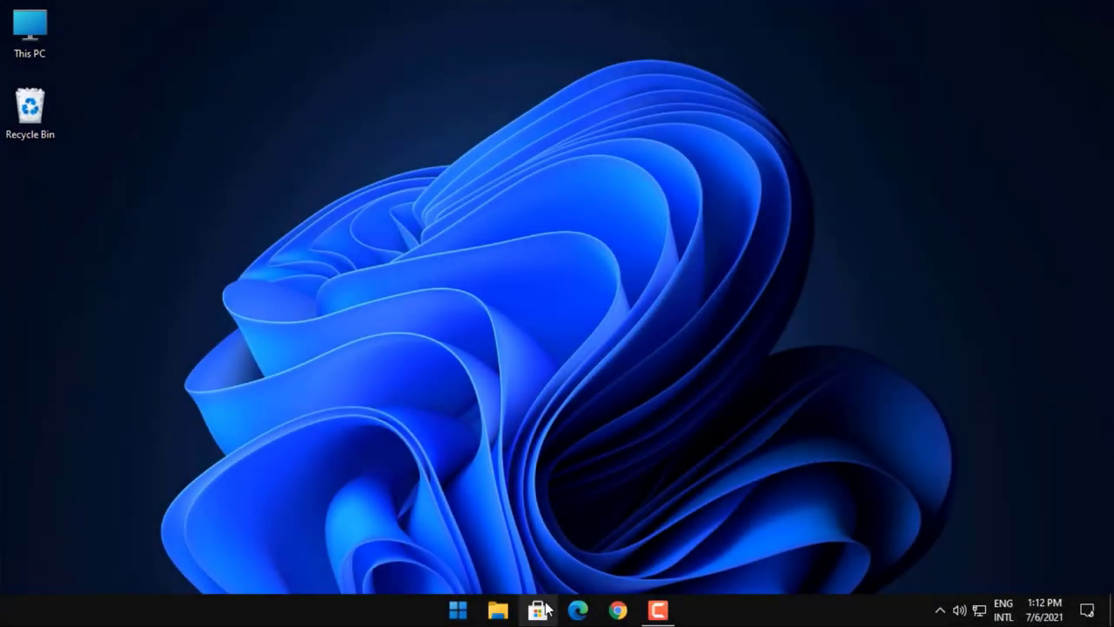
# Open the Microsoft Store, look through its home page from the featured apps down to the Trending section, and close it.
pyautogui.click(542, 609)
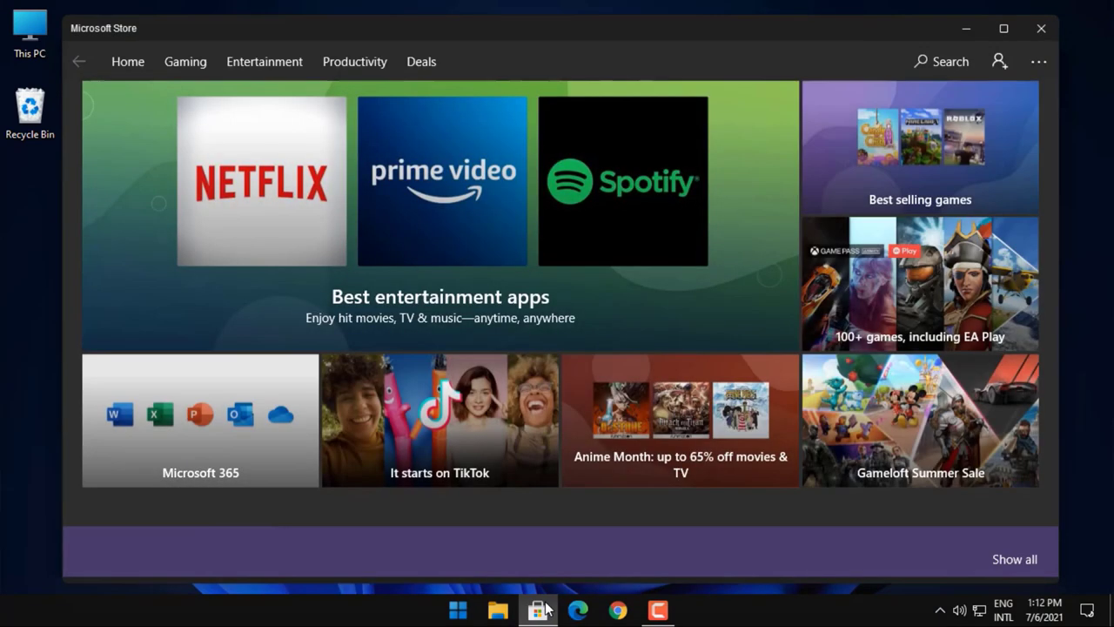
pyautogui.scroll(-3, 601, 451)
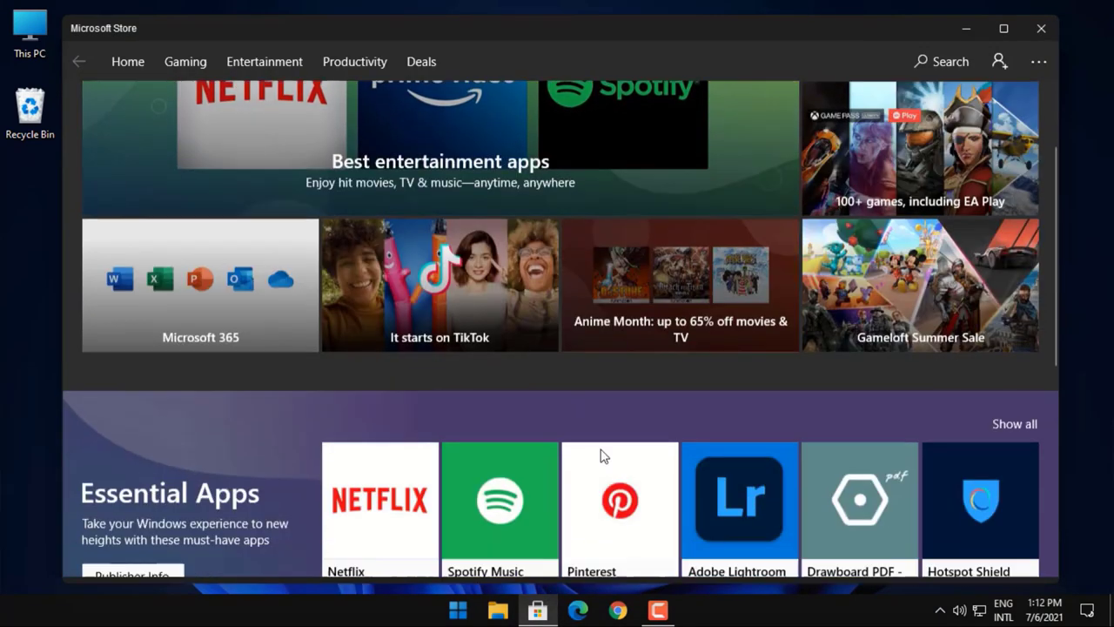
pyautogui.scroll(-4, 600, 449)
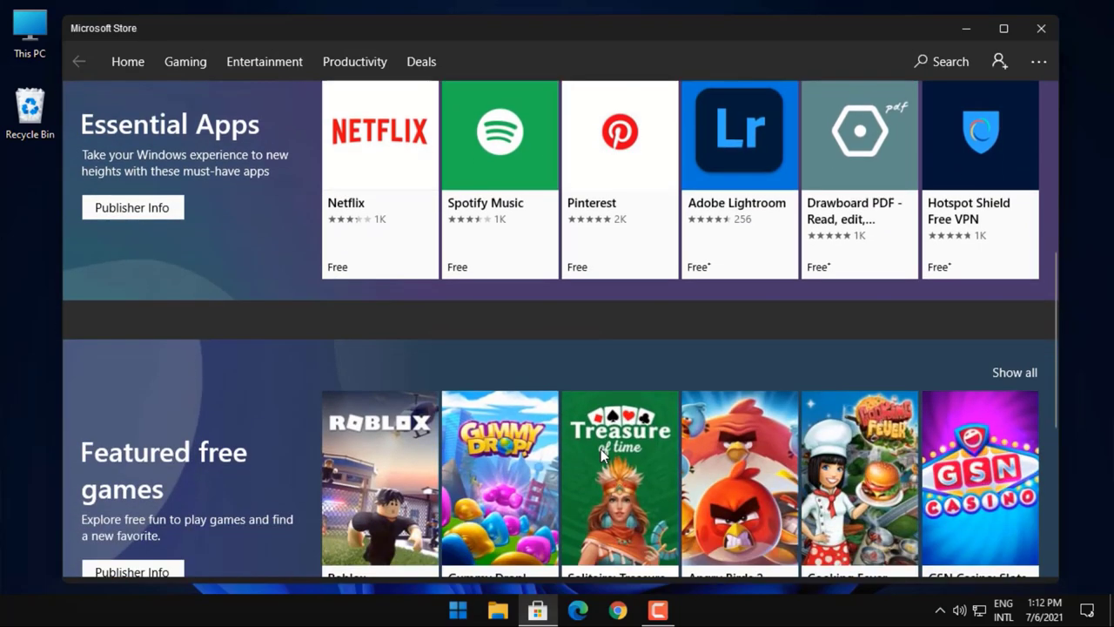
pyautogui.scroll(-4, 600, 449)
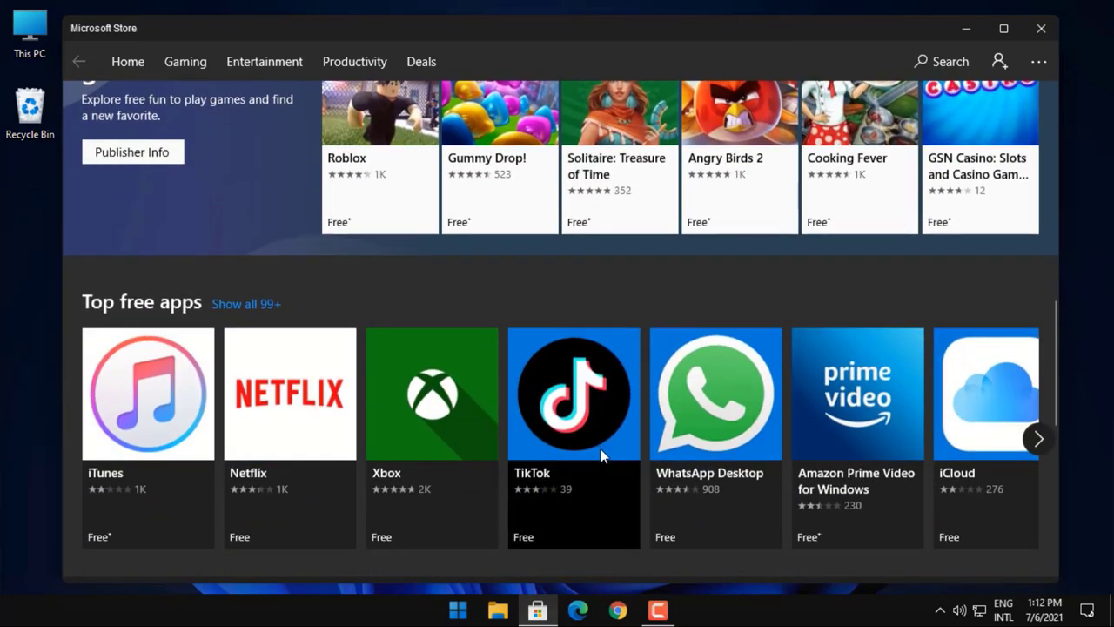
pyautogui.scroll(-2, 600, 448)
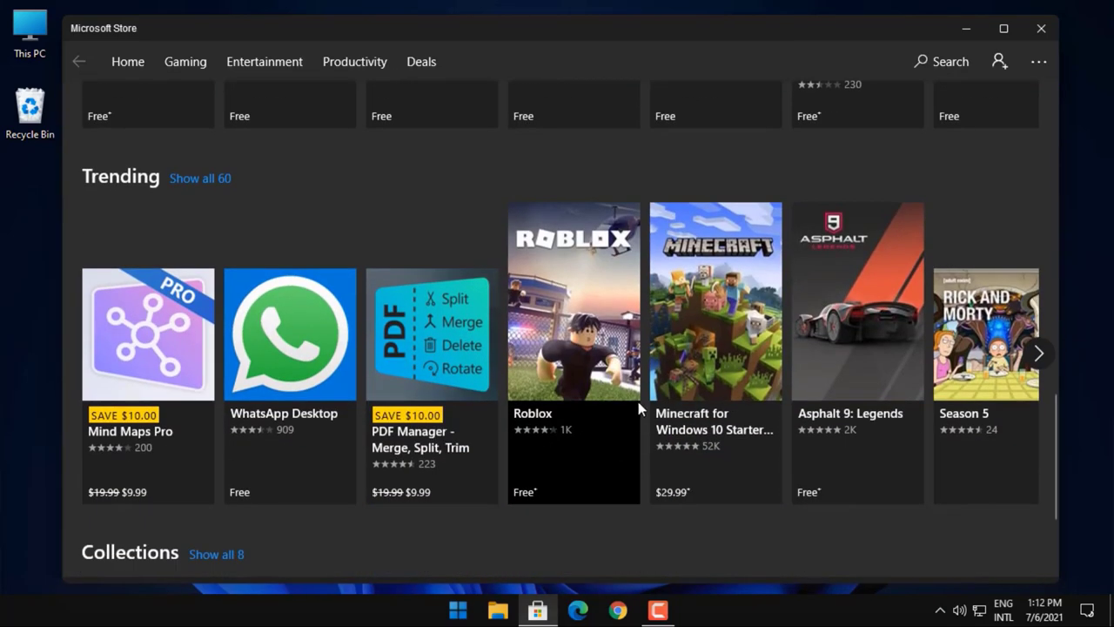
pyautogui.click(1039, 29)
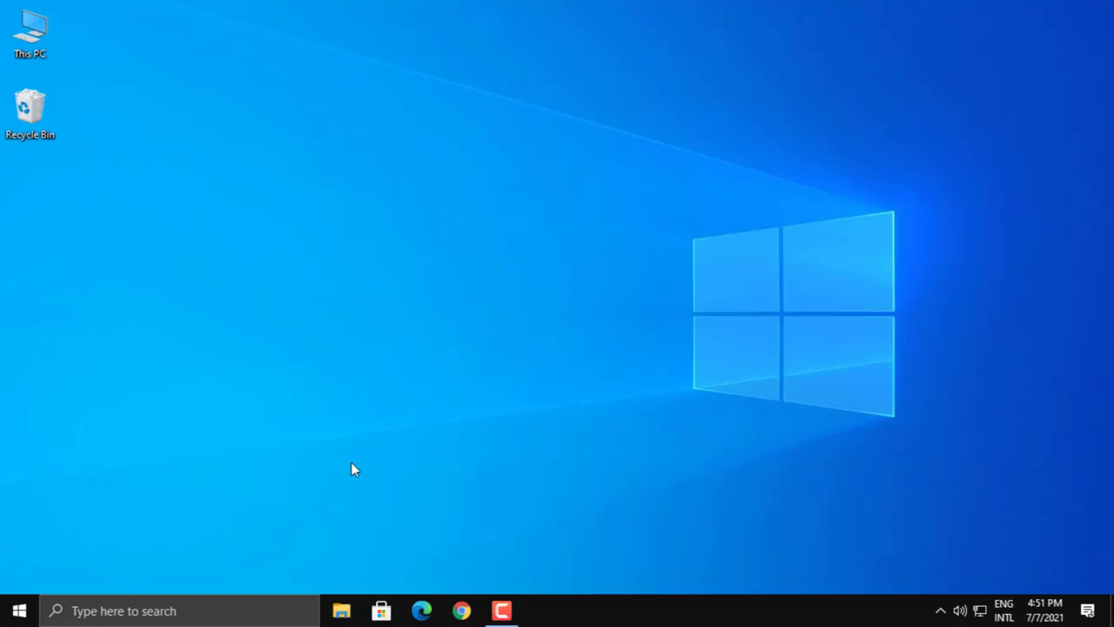
# Search Windows for "create a restore point" and open the matching Control Panel settings, moving the window toward the middle of the desktop.
pyautogui.click(260, 600)
pyautogui.write('c')
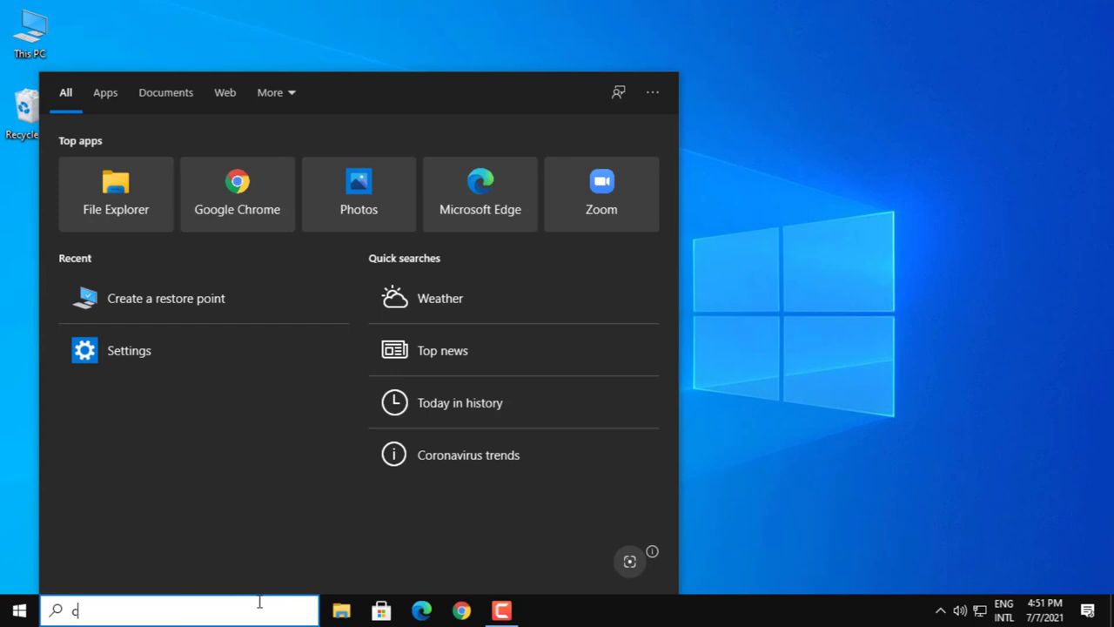
pyautogui.write('reate a restore point')
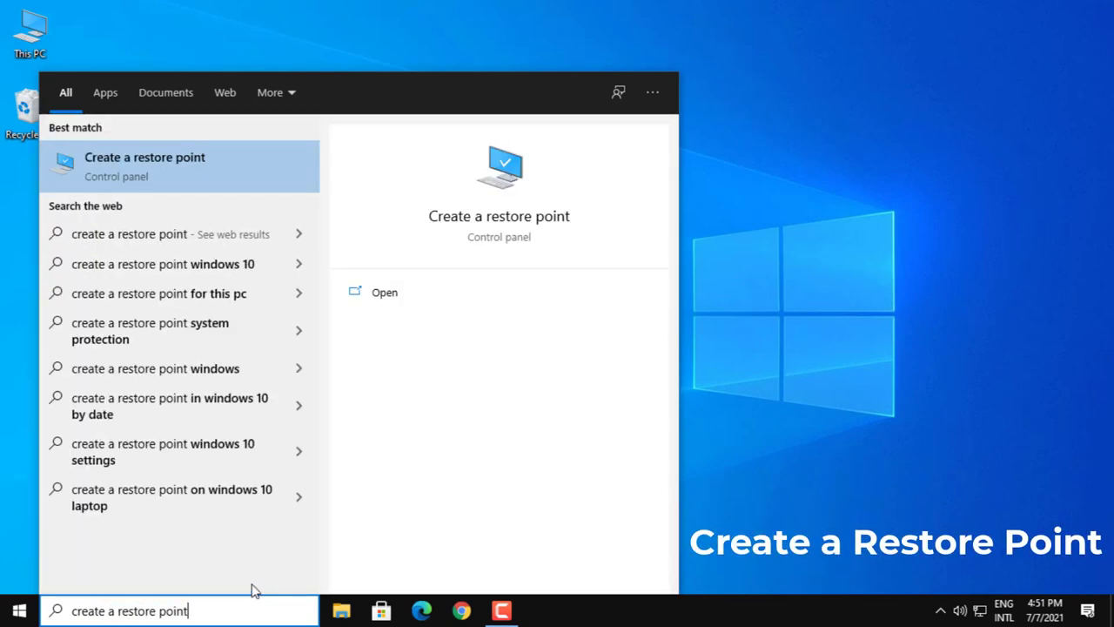
pyautogui.click(268, 191)
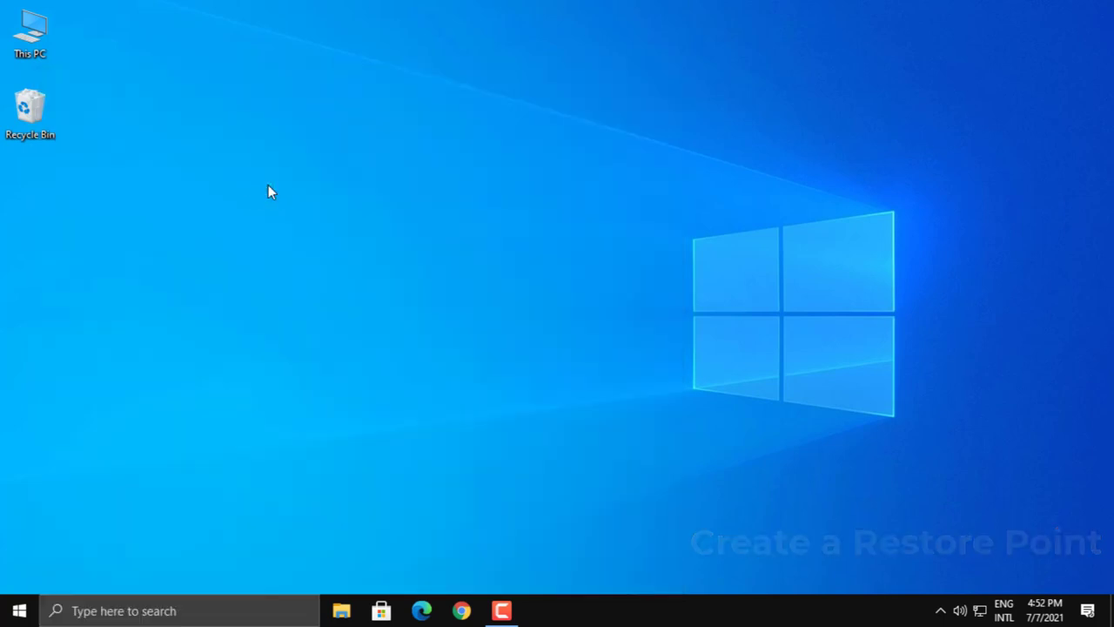
pyautogui.moveTo(252, 45); pyautogui.dragTo(554, 70)
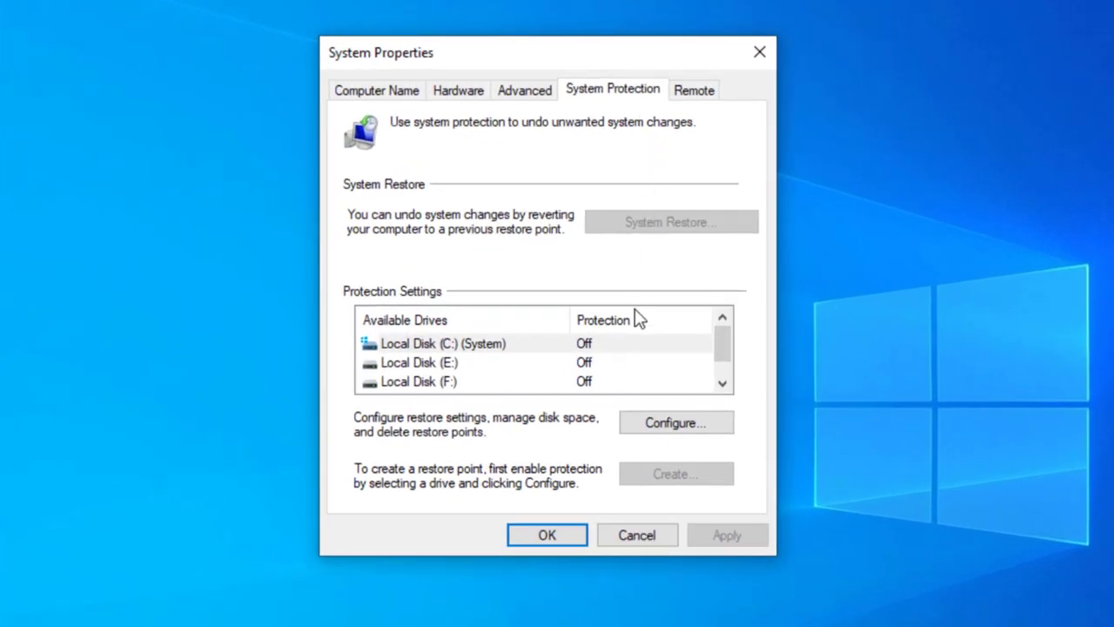
# Turn on system protection for Local Disk (C:) with a maximum disk space usage of 10%.
pyautogui.click(611, 345)
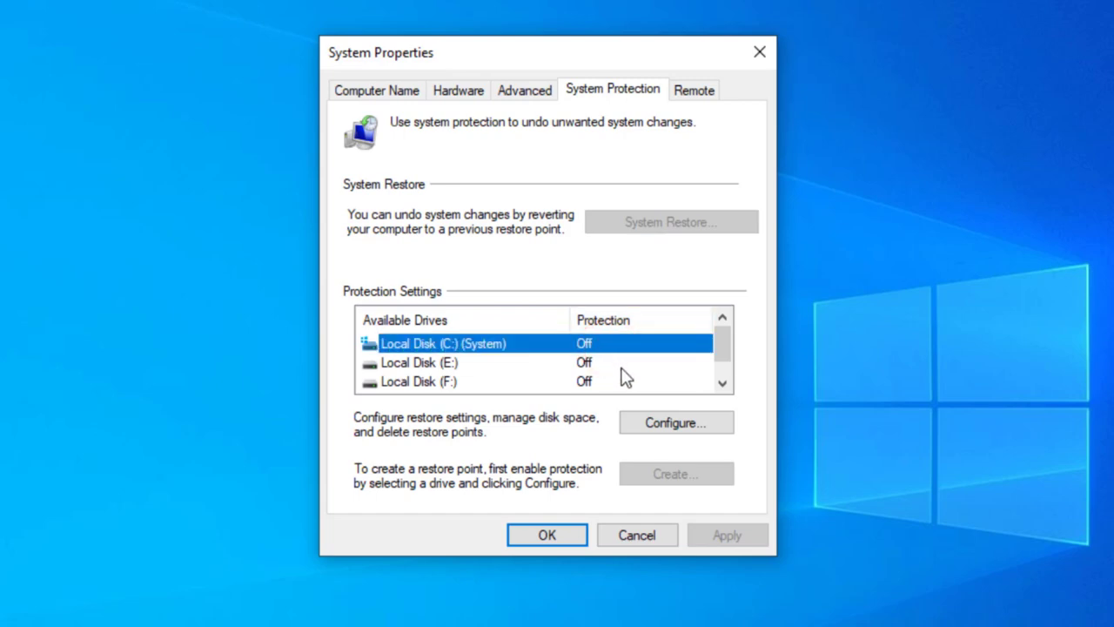
pyautogui.click(649, 422)
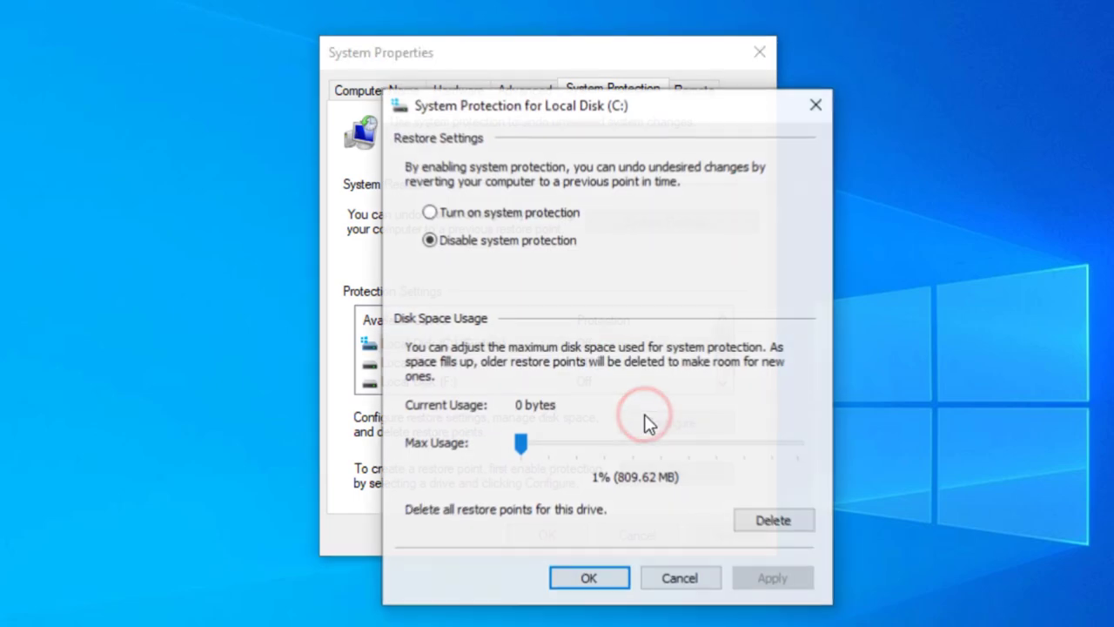
pyautogui.click(429, 212)
pyautogui.moveTo(519, 440); pyautogui.dragTo(533, 441)
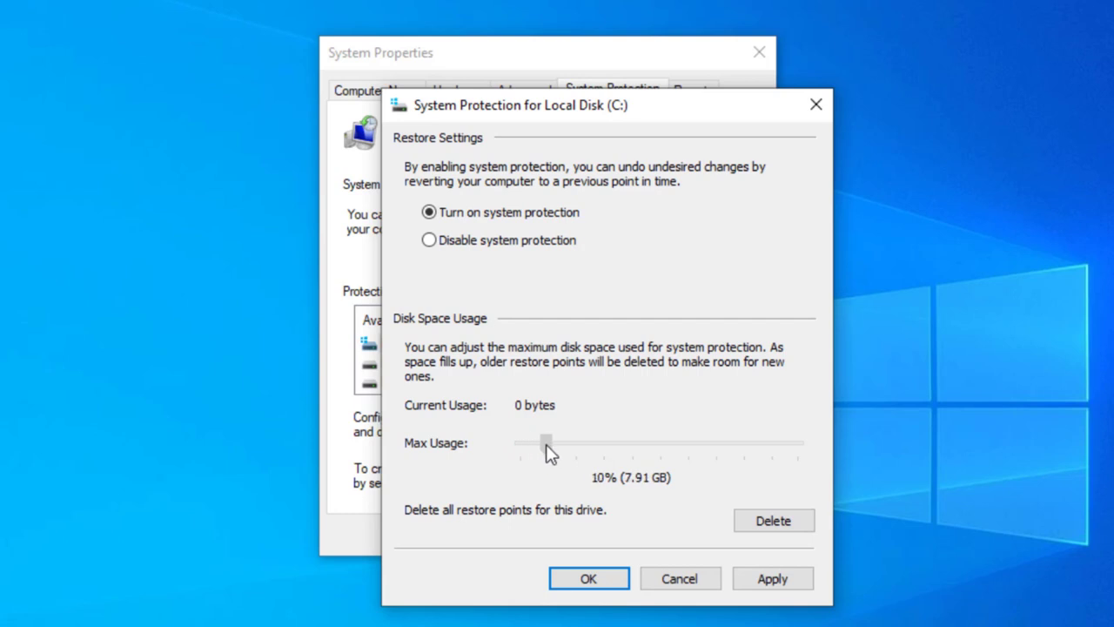
pyautogui.click(773, 579)
pyautogui.click(614, 579)
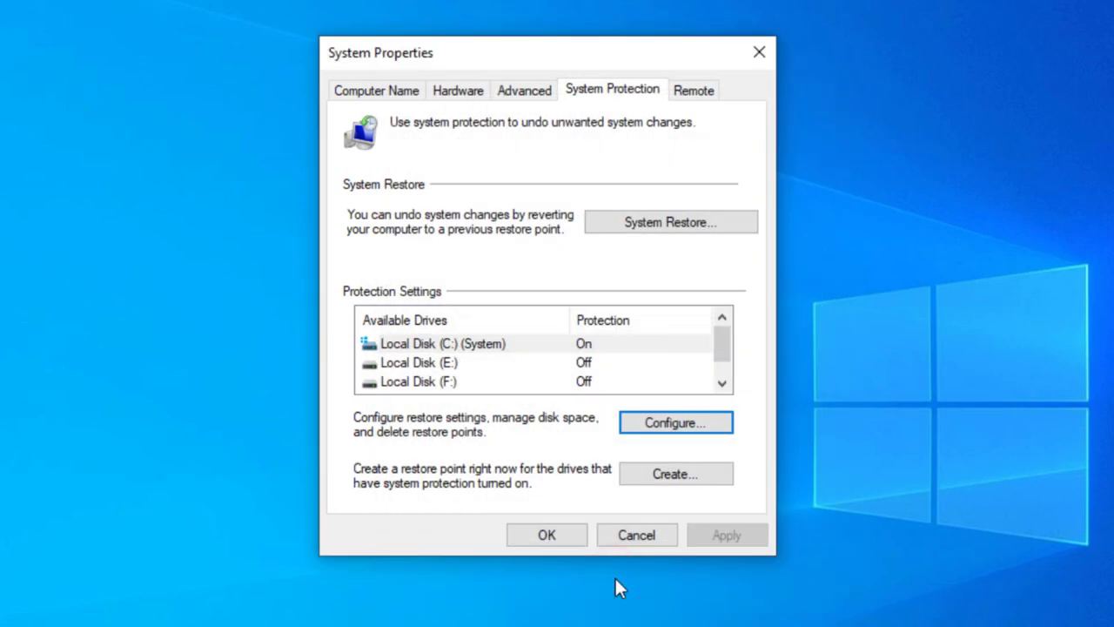
# Create a restore point with the description "windows 11" and close System Properties.
pyautogui.click(667, 484)
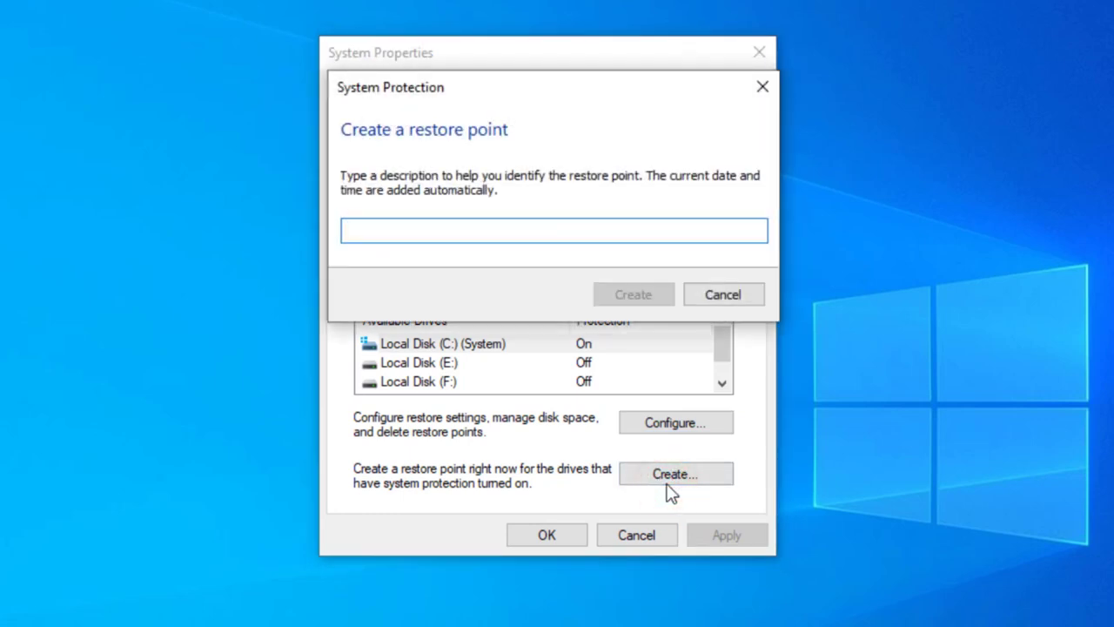
pyautogui.write('windows 11')
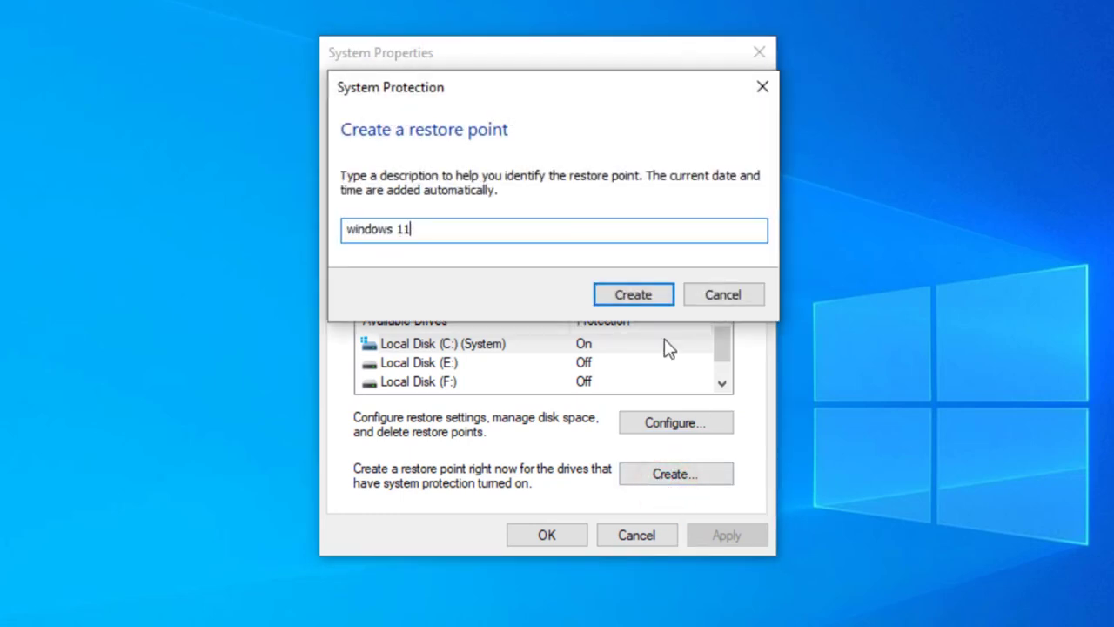
pyautogui.click(653, 297)
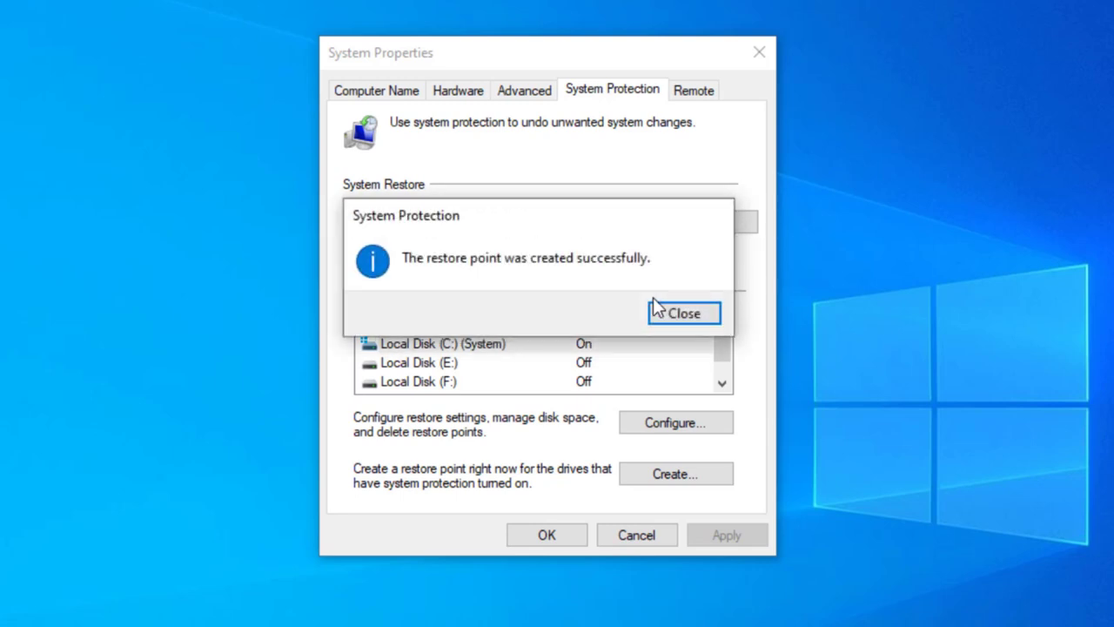
pyautogui.click(679, 315)
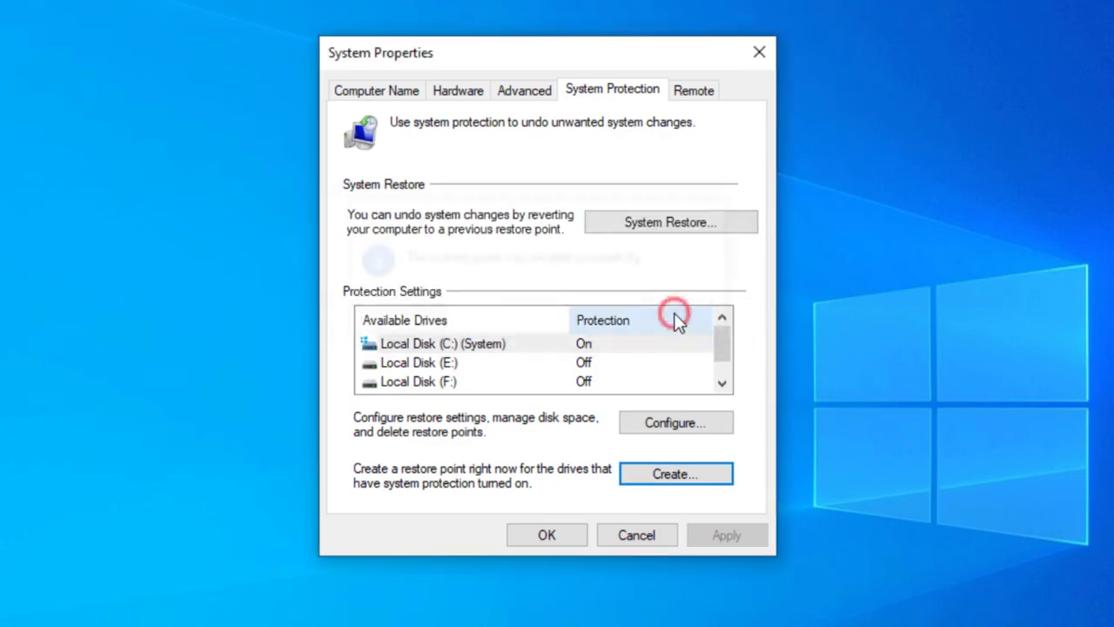
pyautogui.click(561, 534)
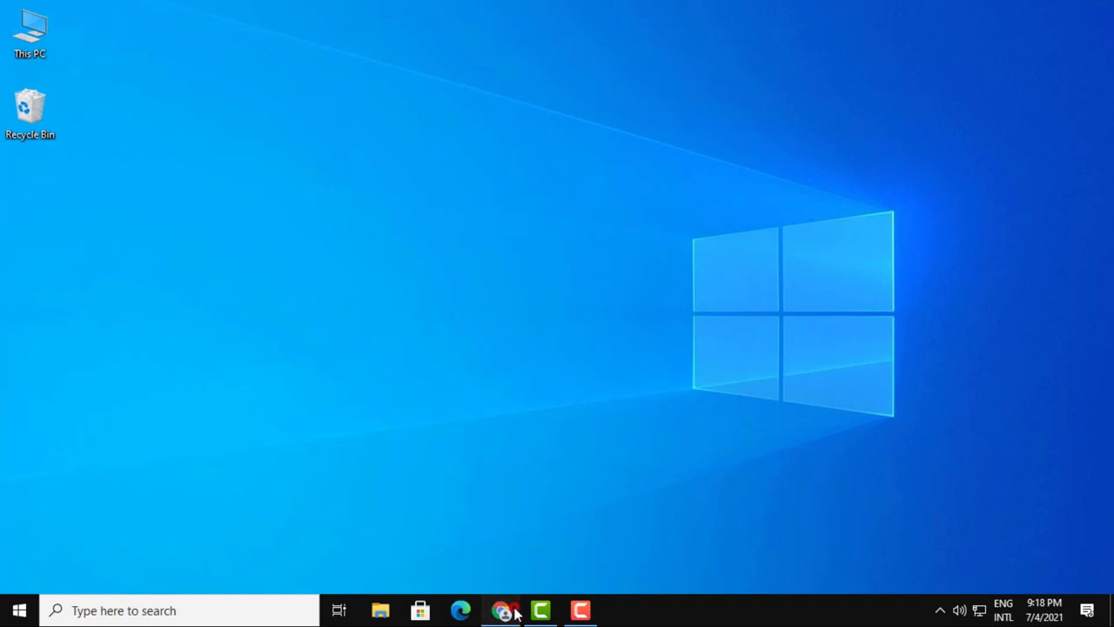
# Switch to Chrome and download the latest release of SecureUxTheme from its GitHub page.
pyautogui.click(513, 611)
pyautogui.scroll(-10, 428, 418)
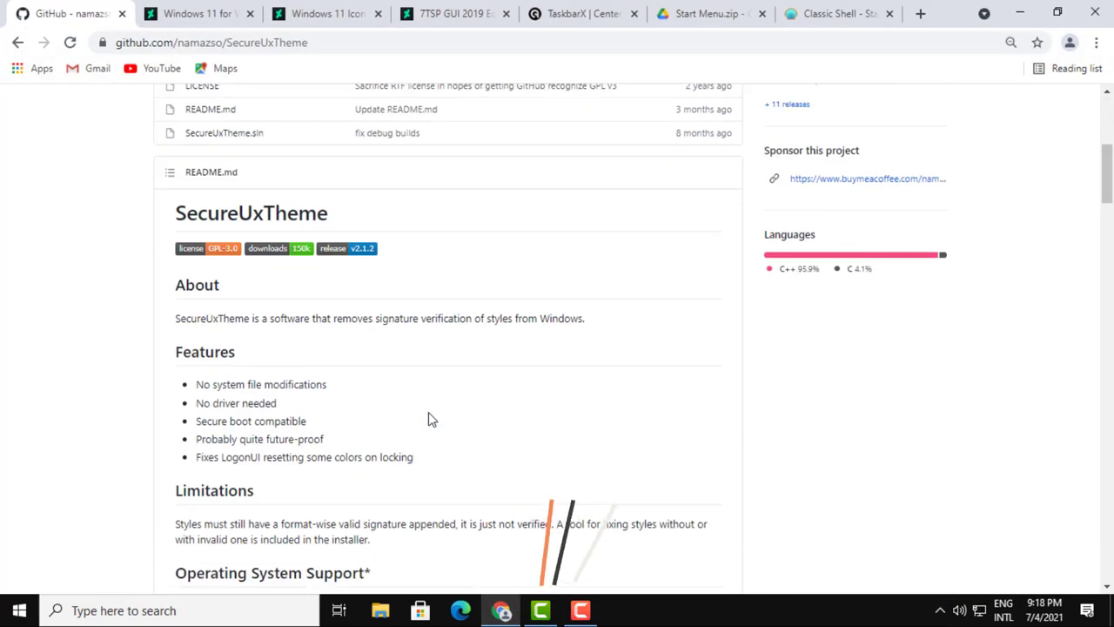
pyautogui.scroll(-3, 378, 411)
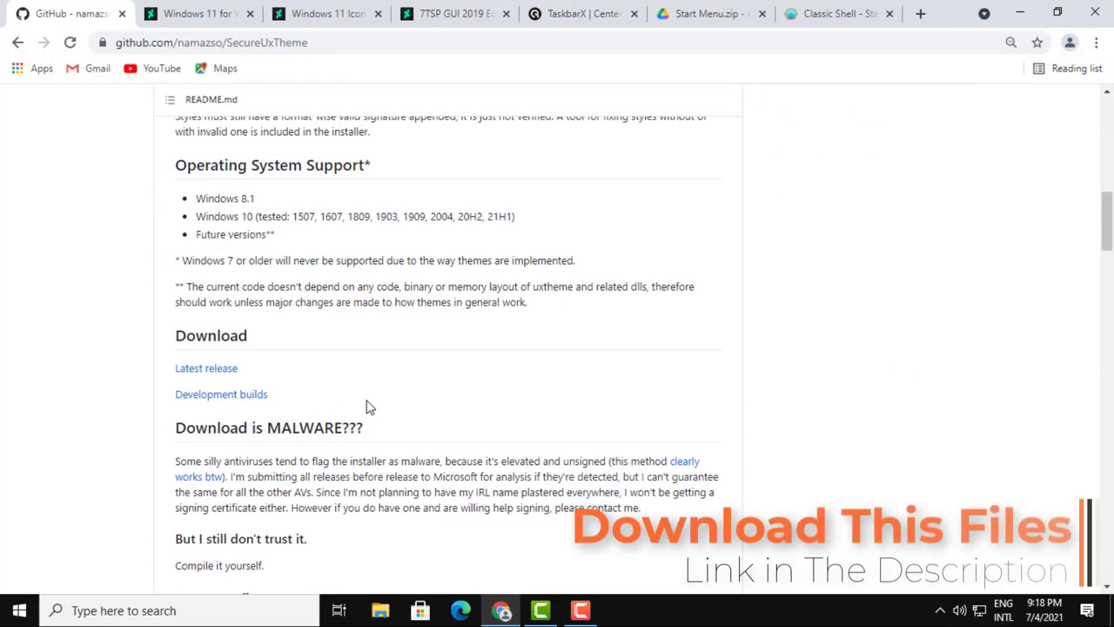
pyautogui.click(194, 376)
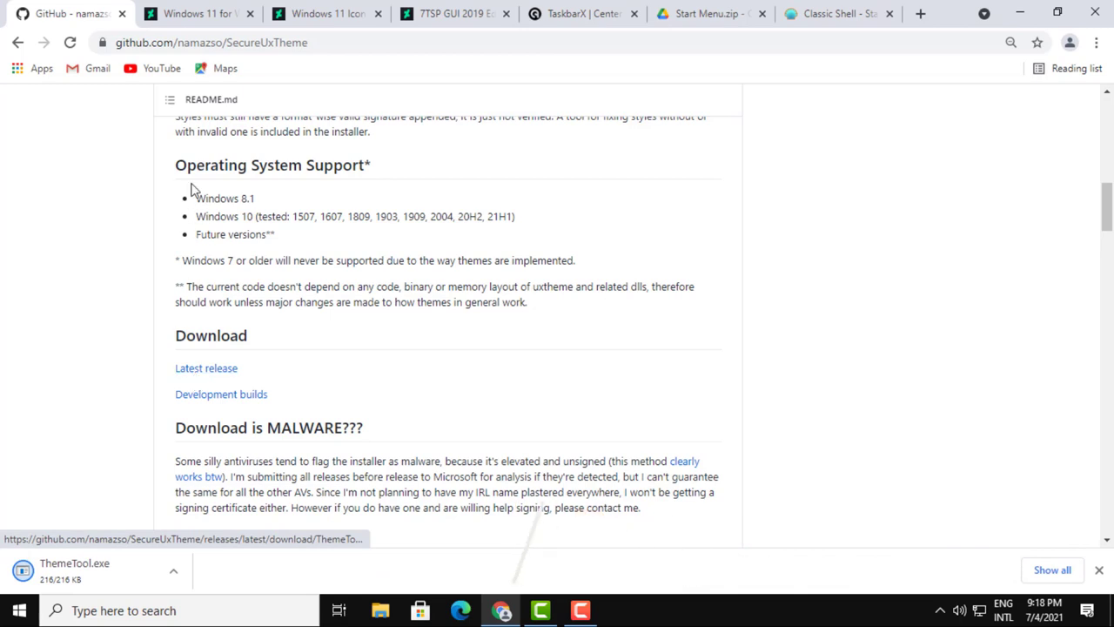
# Download the "Windows 11 for Windows 10" theme and the "Windows 11 Icon Theme" from their DeviantArt pages.
pyautogui.click(207, 29)
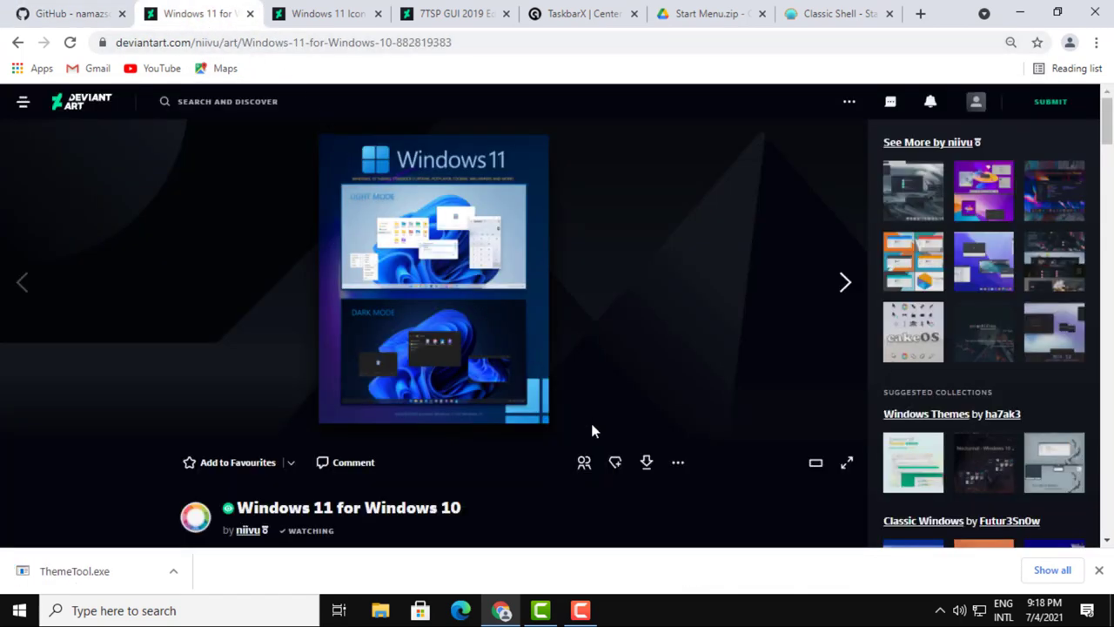
pyautogui.click(650, 471)
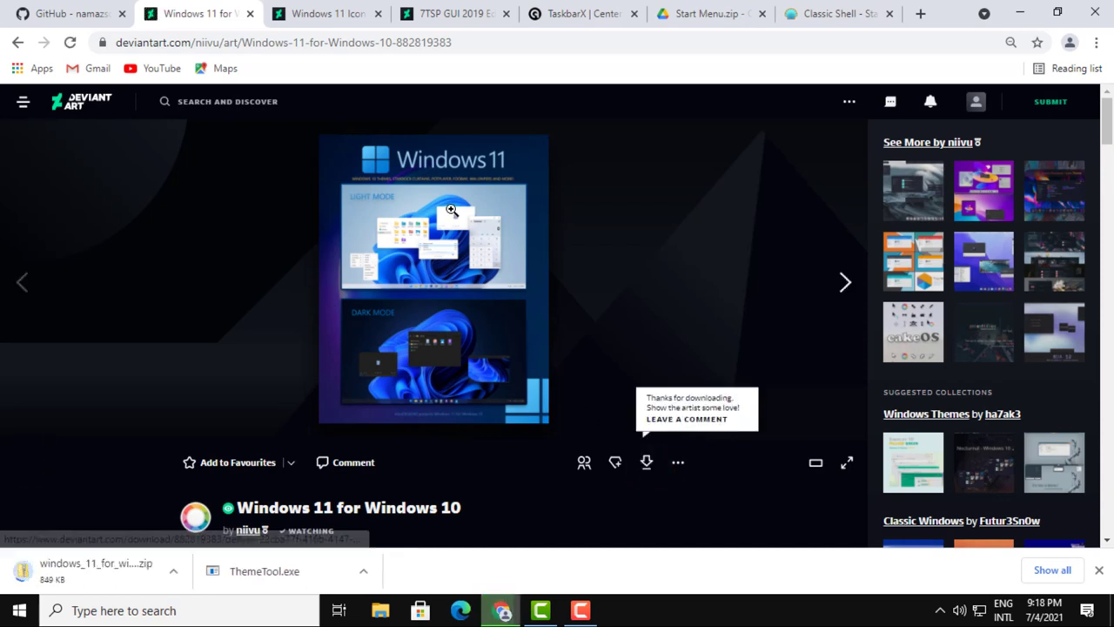
pyautogui.click(353, 15)
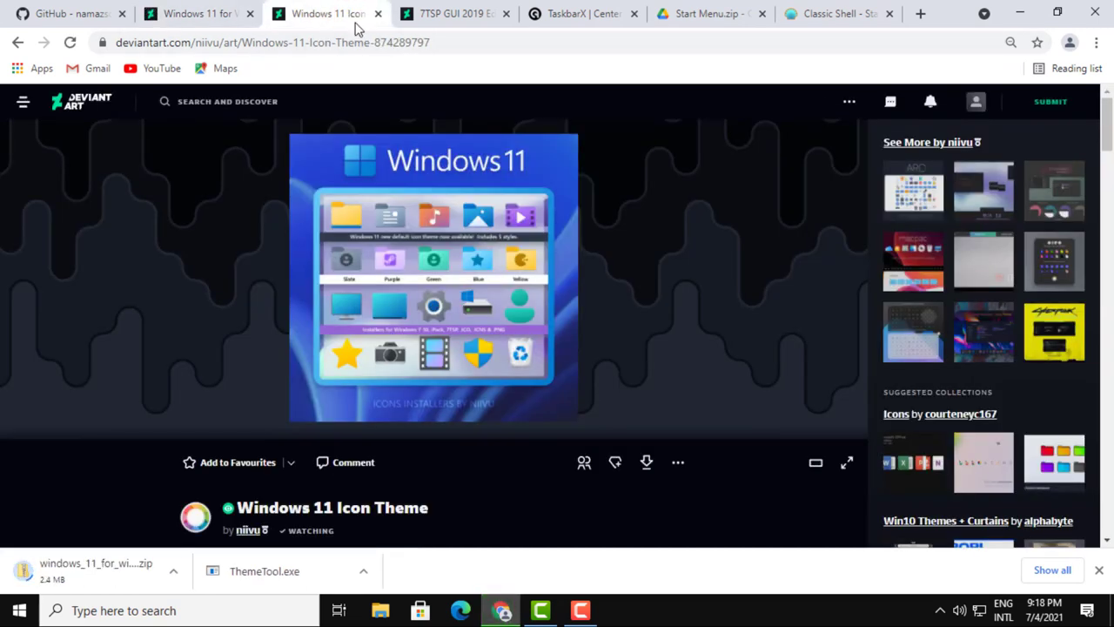
pyautogui.click(647, 470)
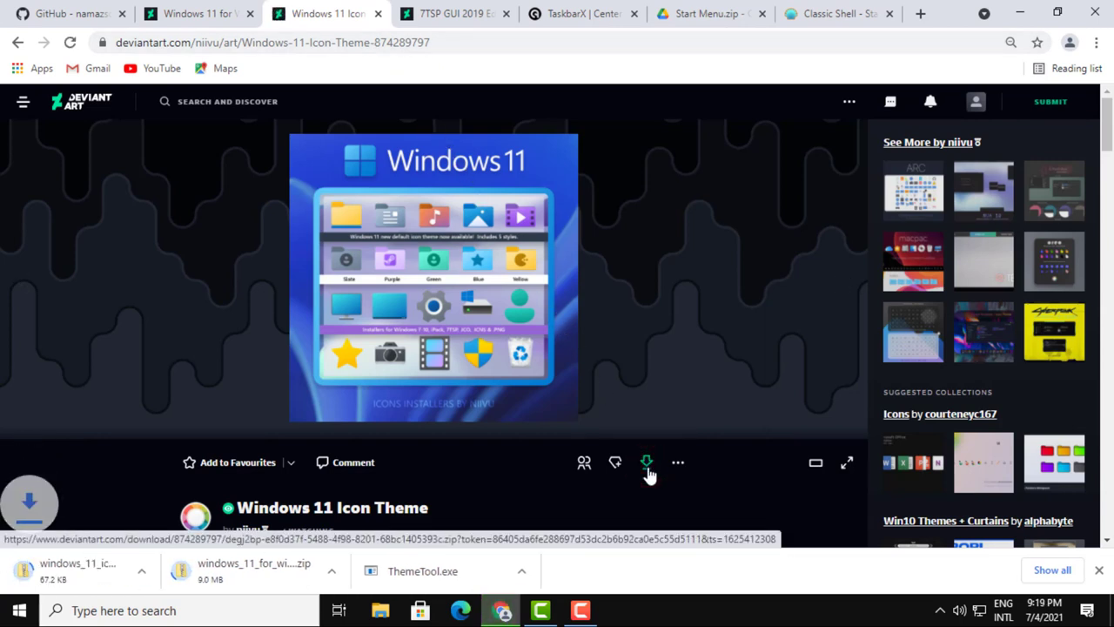
# Download "7TSP GUI 2019 Edition" from its DeviantArt page.
pyautogui.click(487, 19)
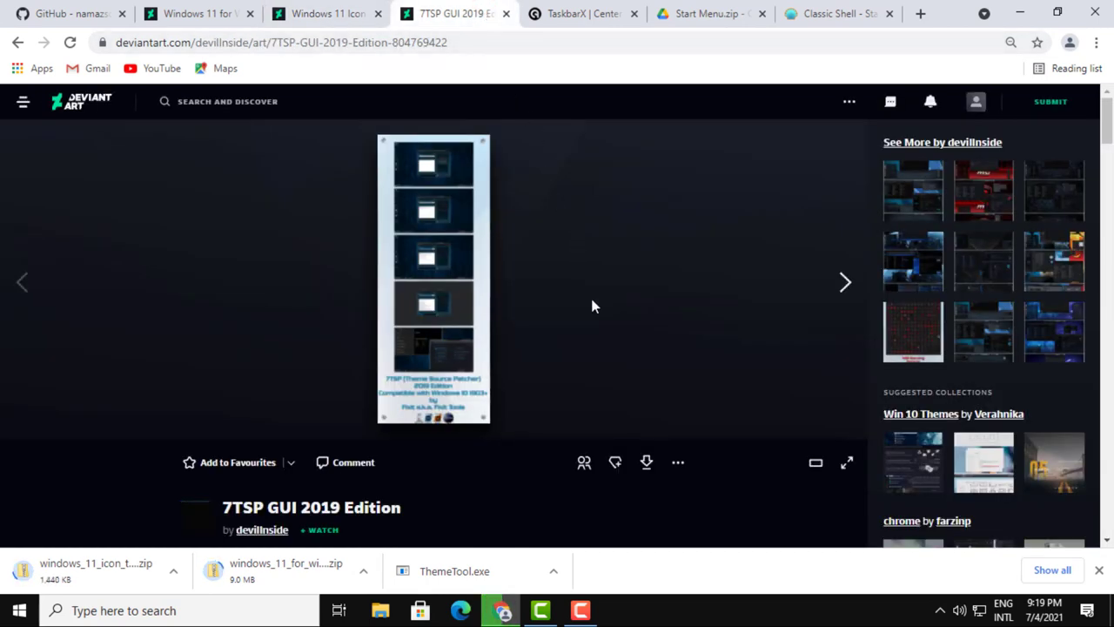
pyautogui.click(646, 467)
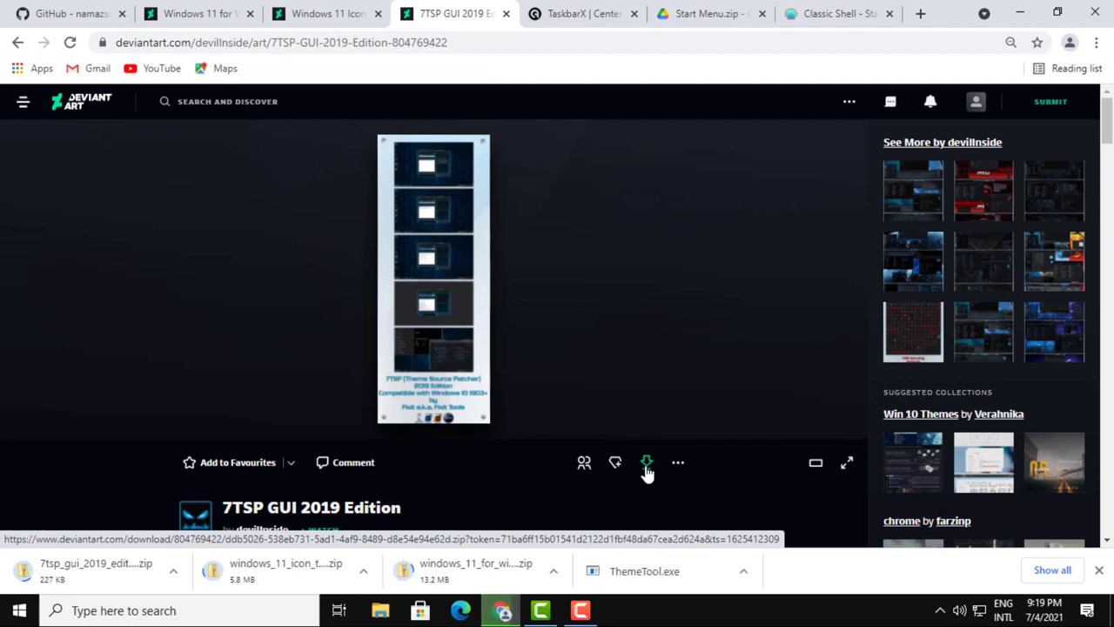
# Download Release.zip of TaskbarX 1.7.1.0 from its GitHub releases and Start Menu.zip from Google Drive.
pyautogui.click(575, 18)
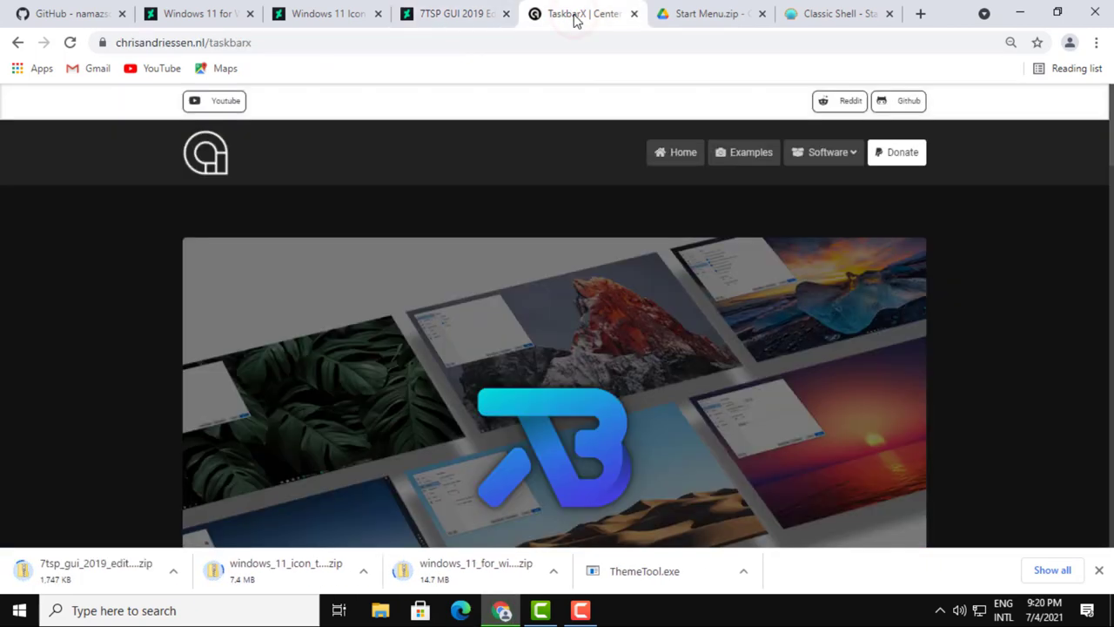
pyautogui.scroll(-8, 445, 229)
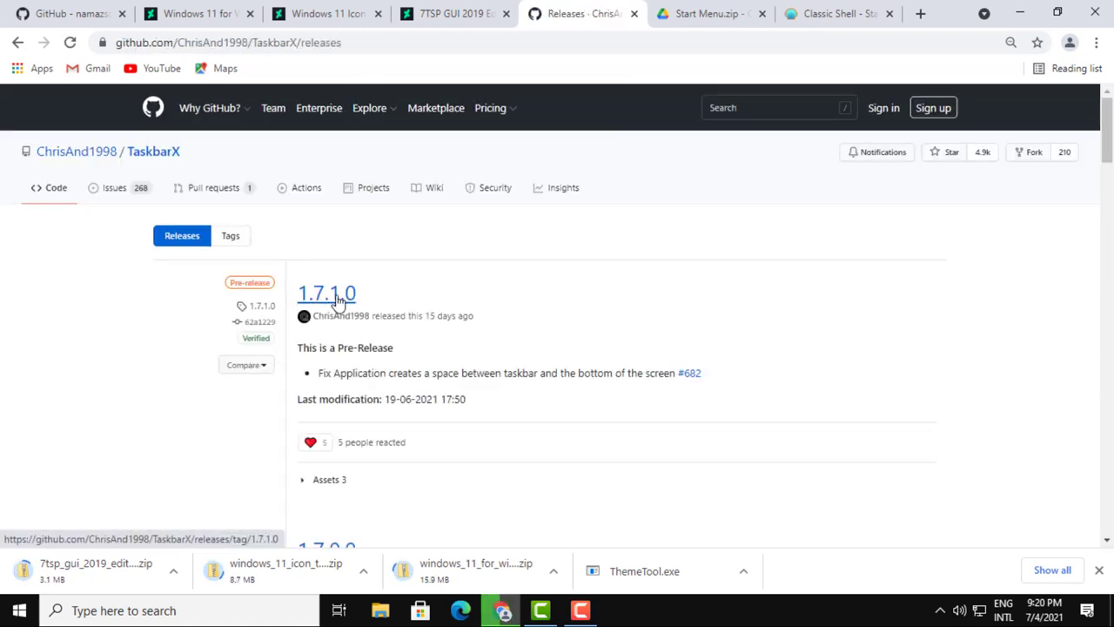
pyautogui.click(326, 298)
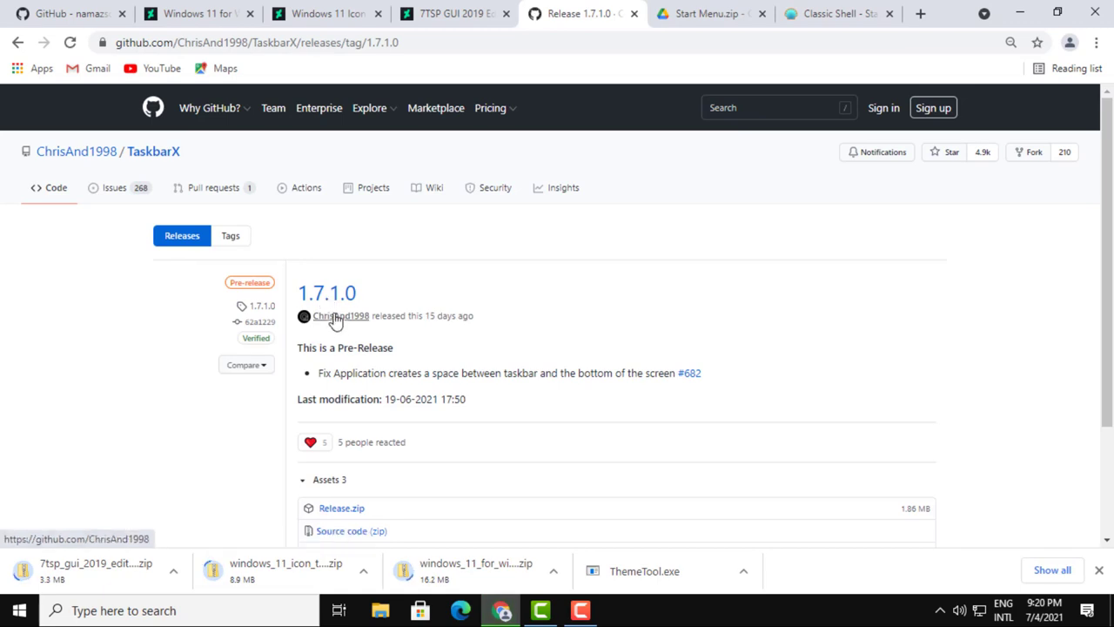
pyautogui.scroll(-2, 356, 372)
pyautogui.click(337, 360)
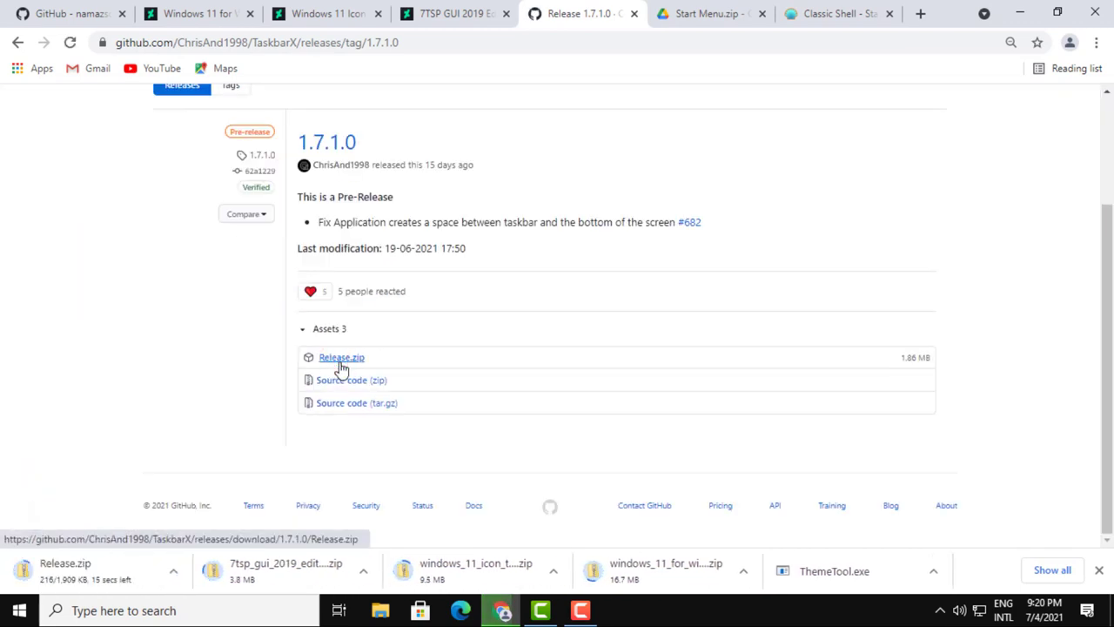
pyautogui.click(703, 15)
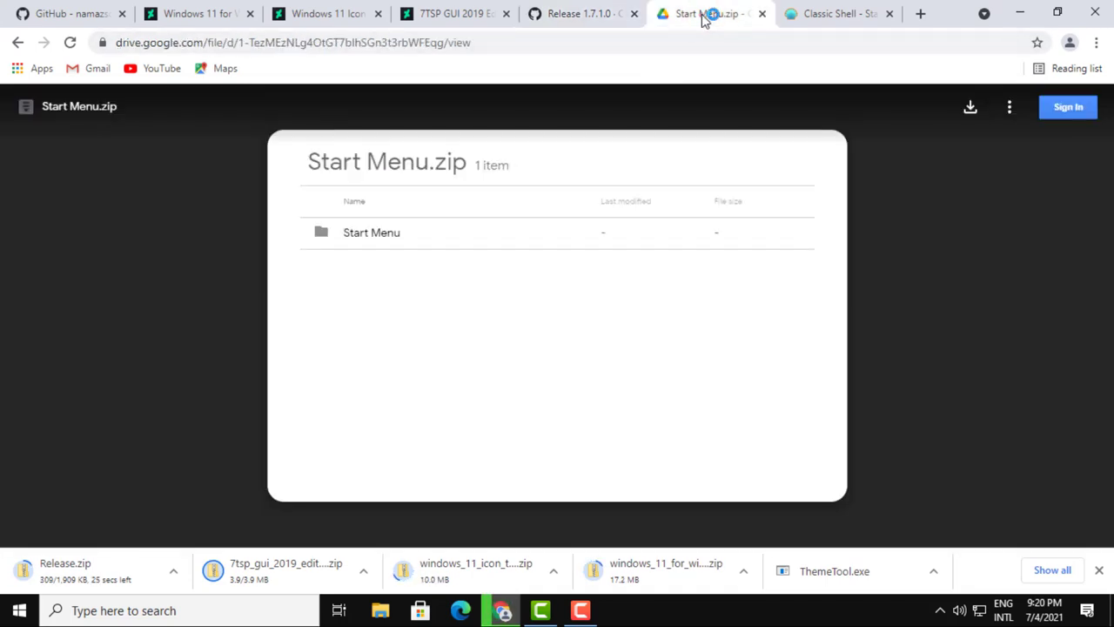
pyautogui.click(969, 107)
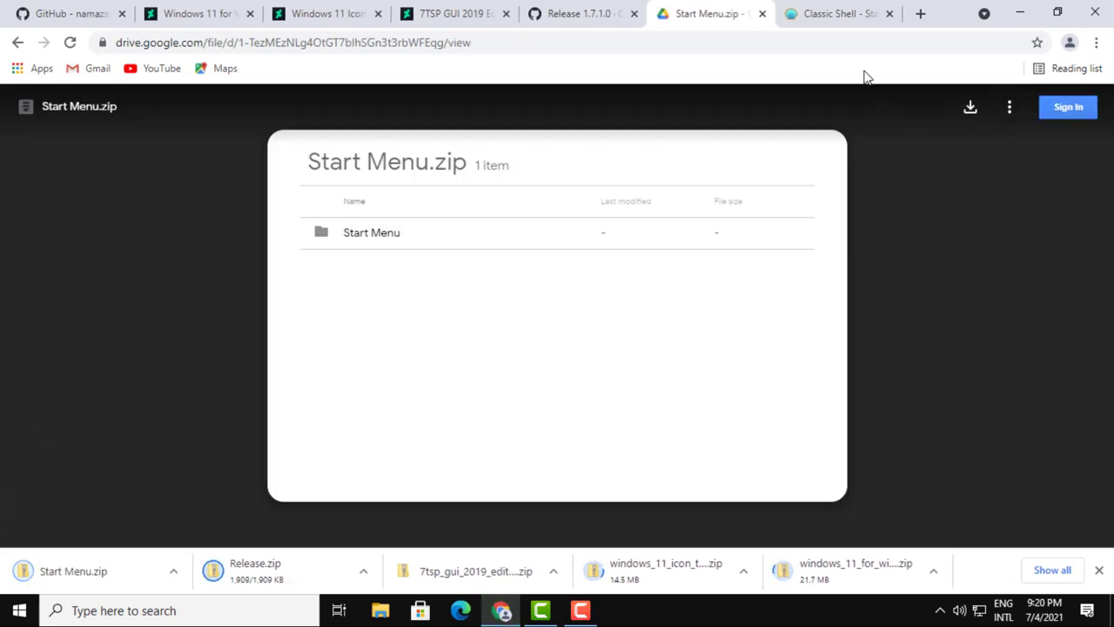
# Download the English Windows installer of Classic Shell 4.3.1 through the Classic Shell website.
pyautogui.click(831, 15)
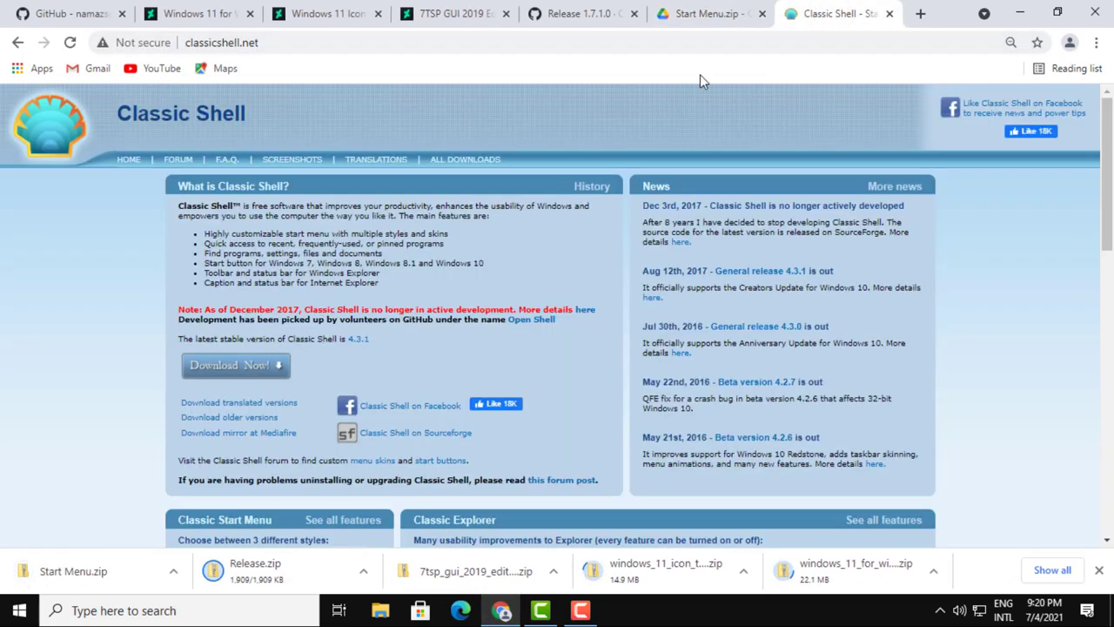
pyautogui.click(250, 367)
pyautogui.scroll(-2, 337, 334)
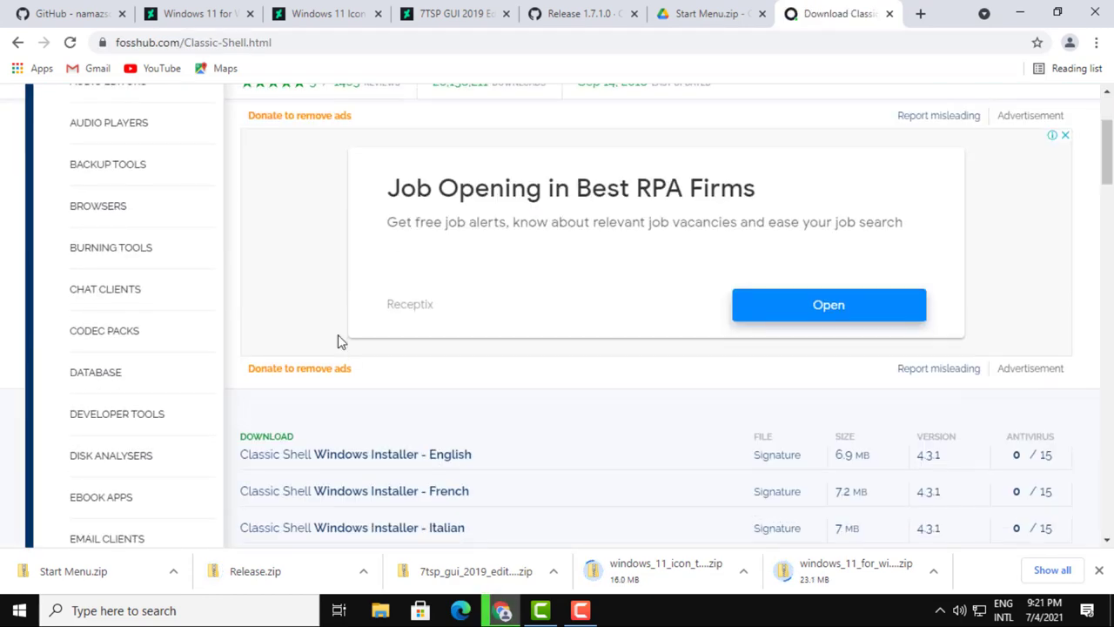
pyautogui.scroll(-2, 337, 341)
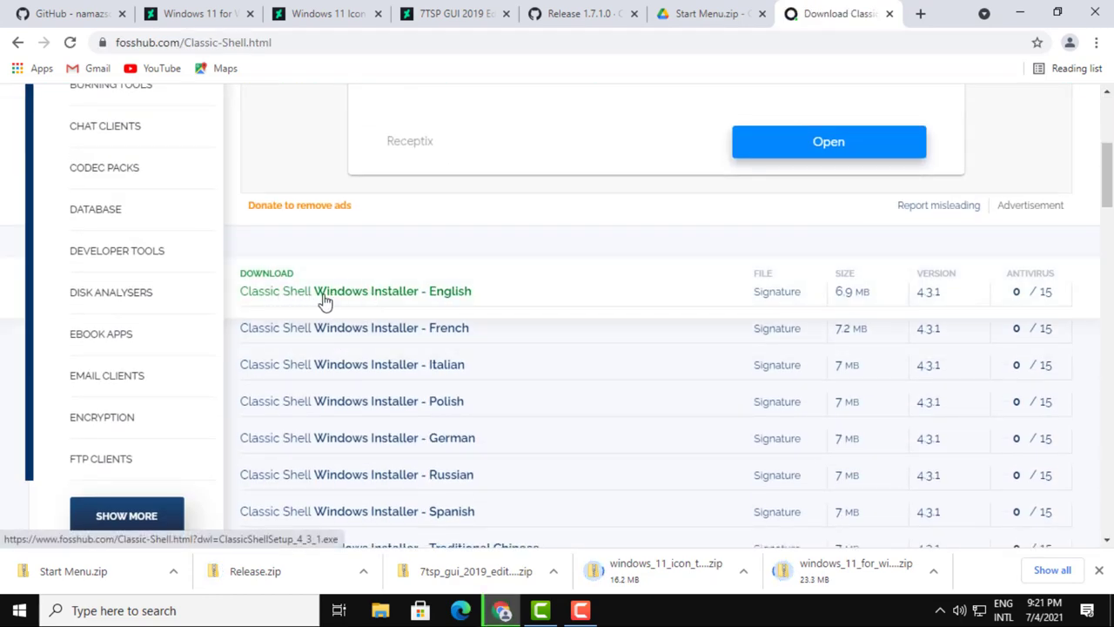
pyautogui.click(363, 293)
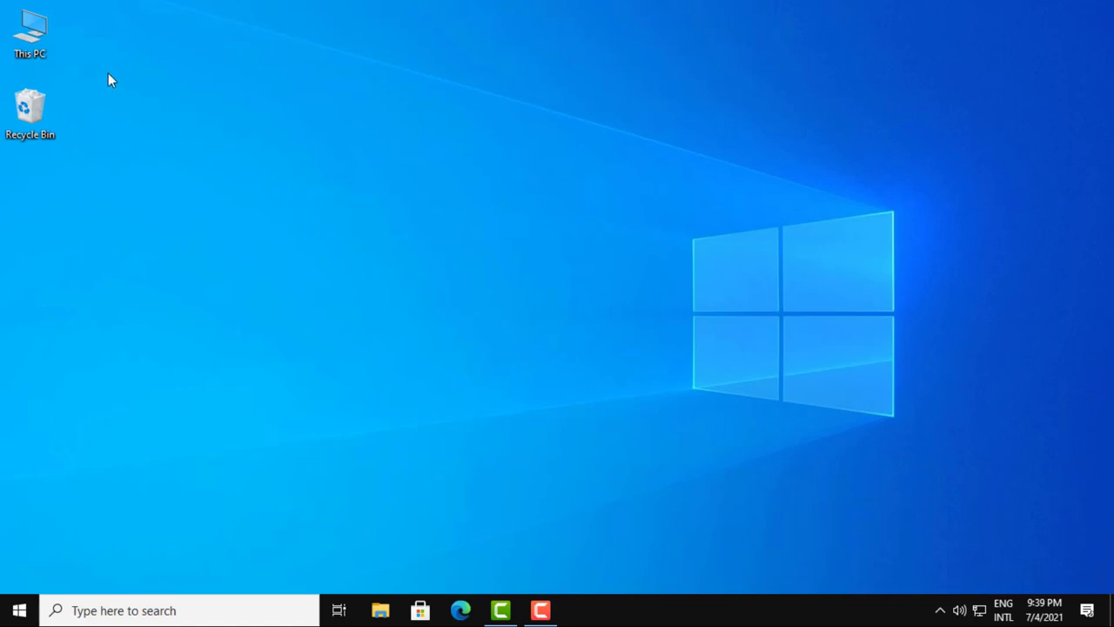
# Extract the windows_11_for_windows_10 theme archive in the Downloads folder to its default destination.
pyautogui.doubleClick(57, 39)
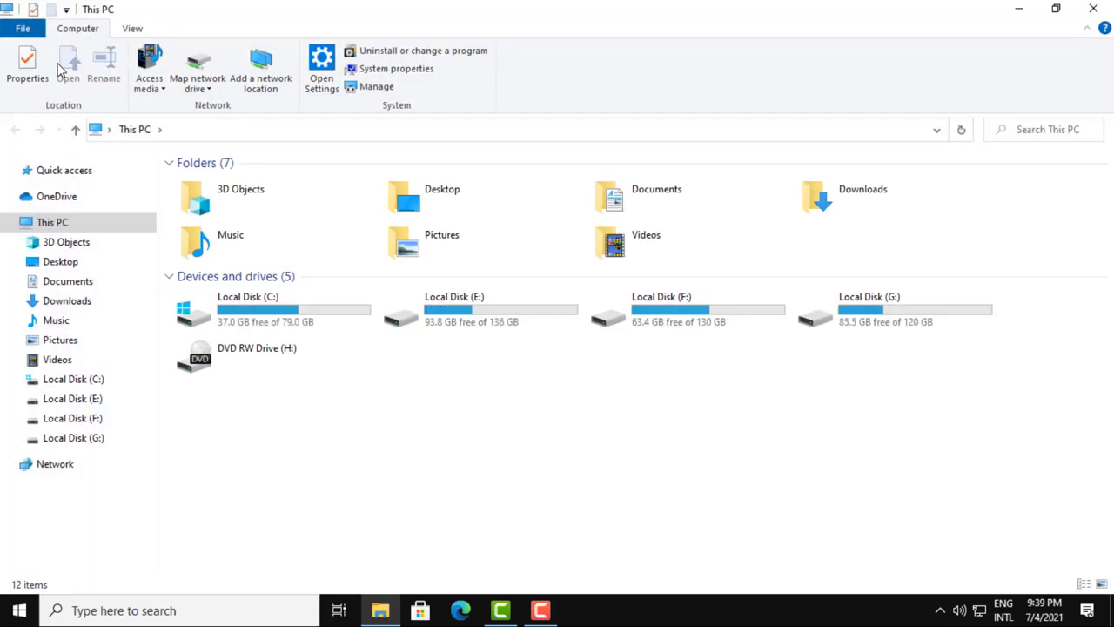
pyautogui.click(77, 300)
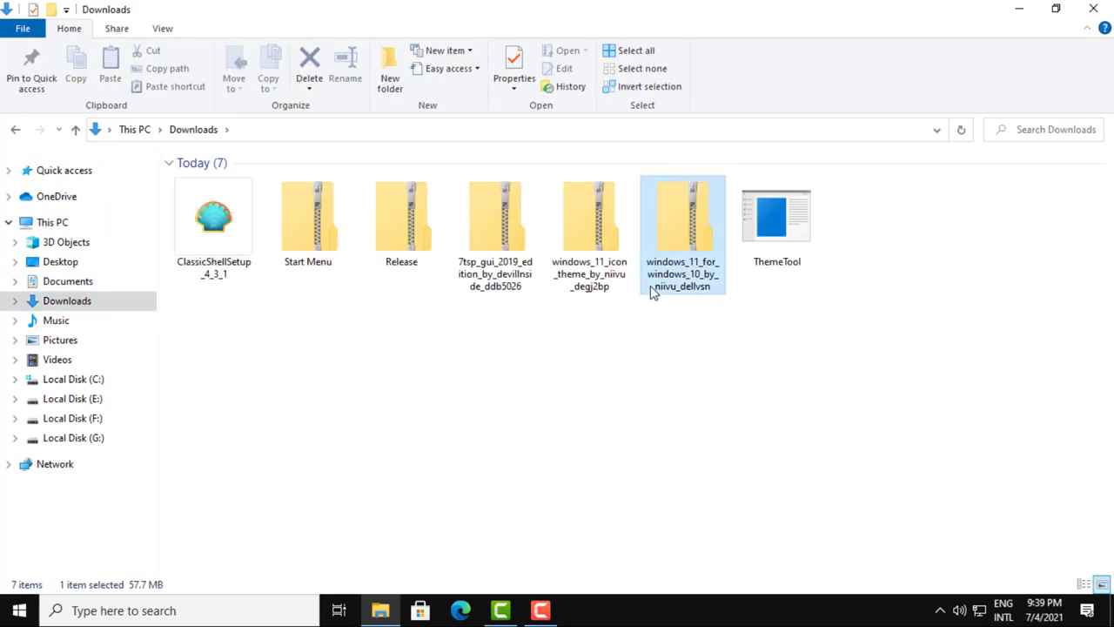
pyautogui.rightClick(651, 286)
pyautogui.click(690, 284)
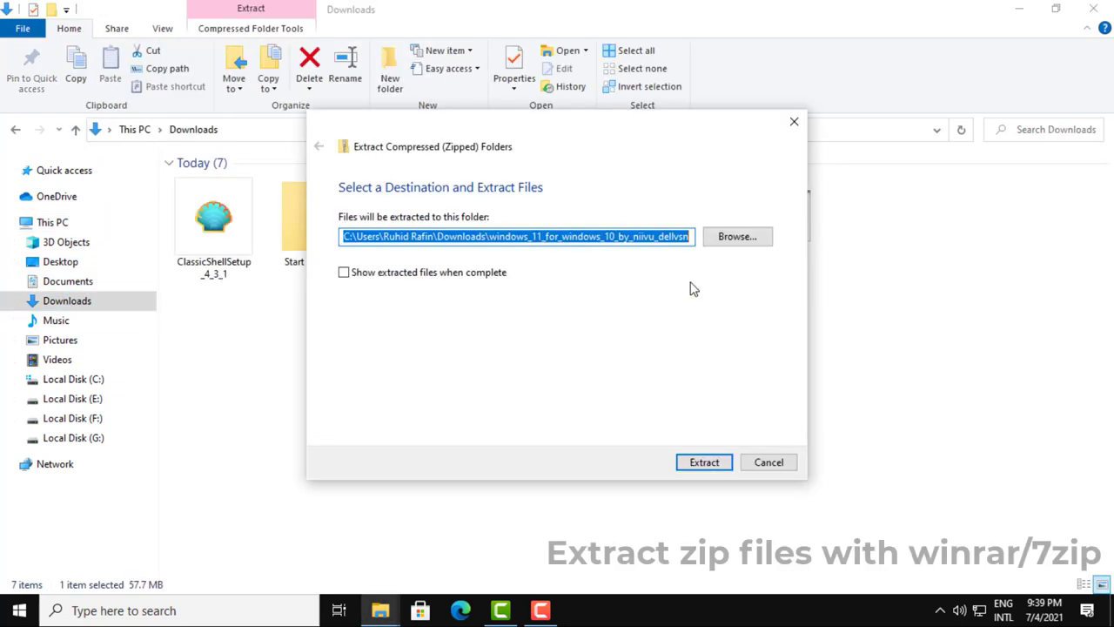
pyautogui.click(701, 461)
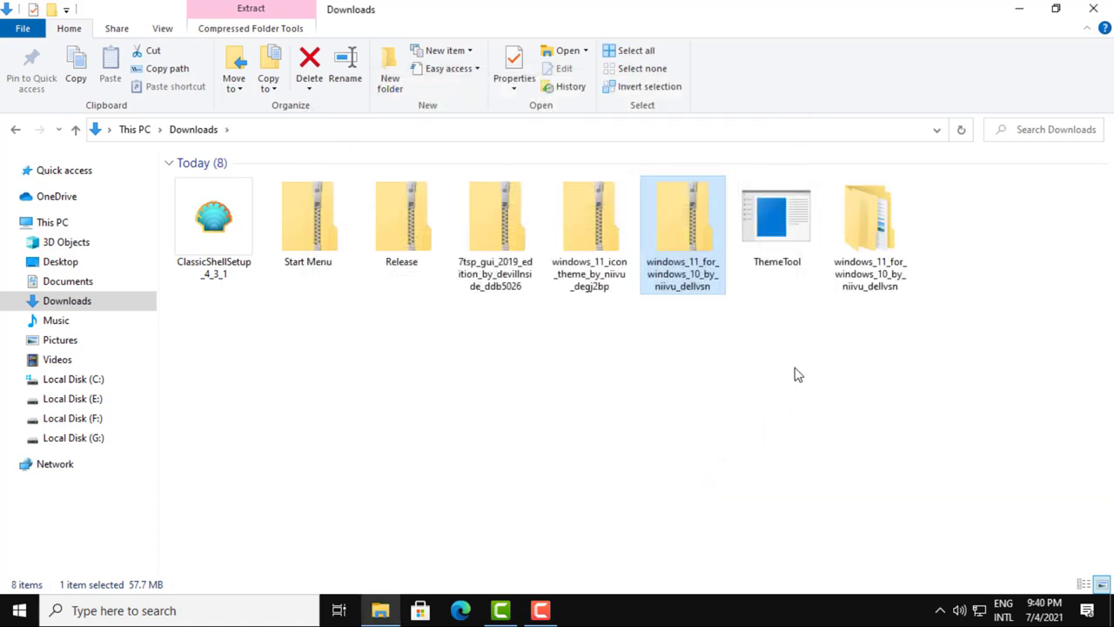
# Copy the Windows 11 folder and all four theme files from the extracted archive's Windows 10 Themes\Thick Taskbar folder.
pyautogui.doubleClick(864, 282)
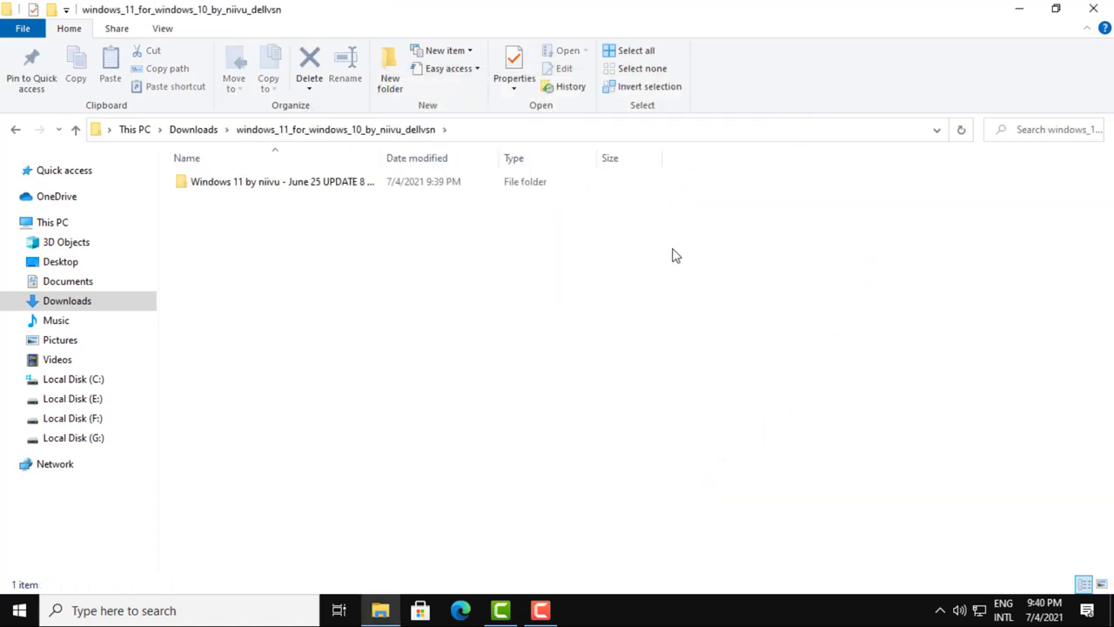
pyautogui.doubleClick(372, 182)
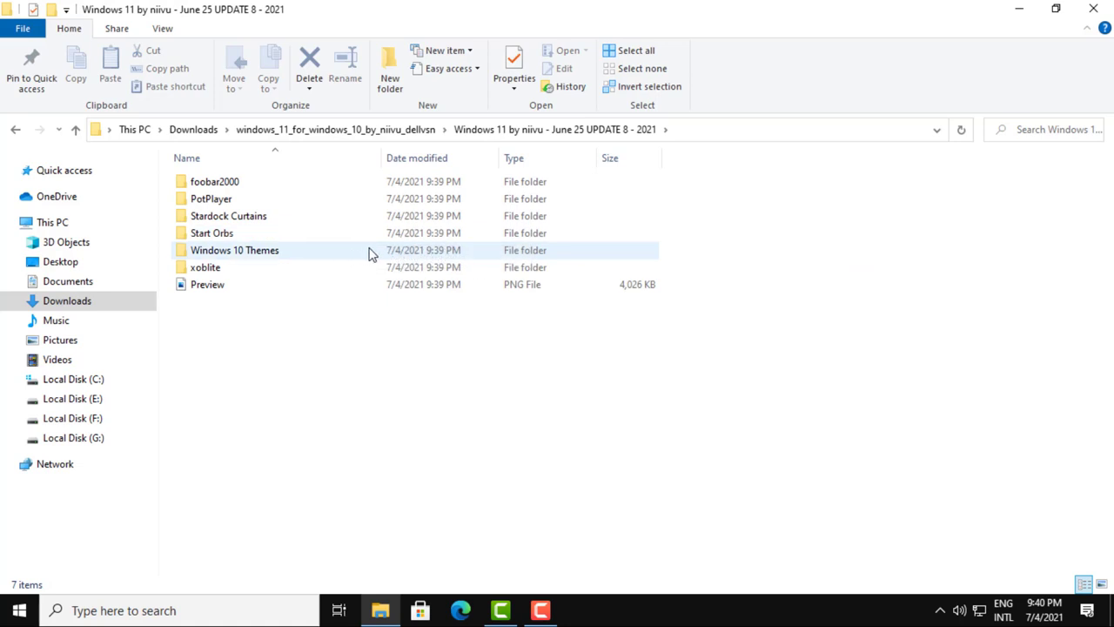
pyautogui.doubleClick(358, 251)
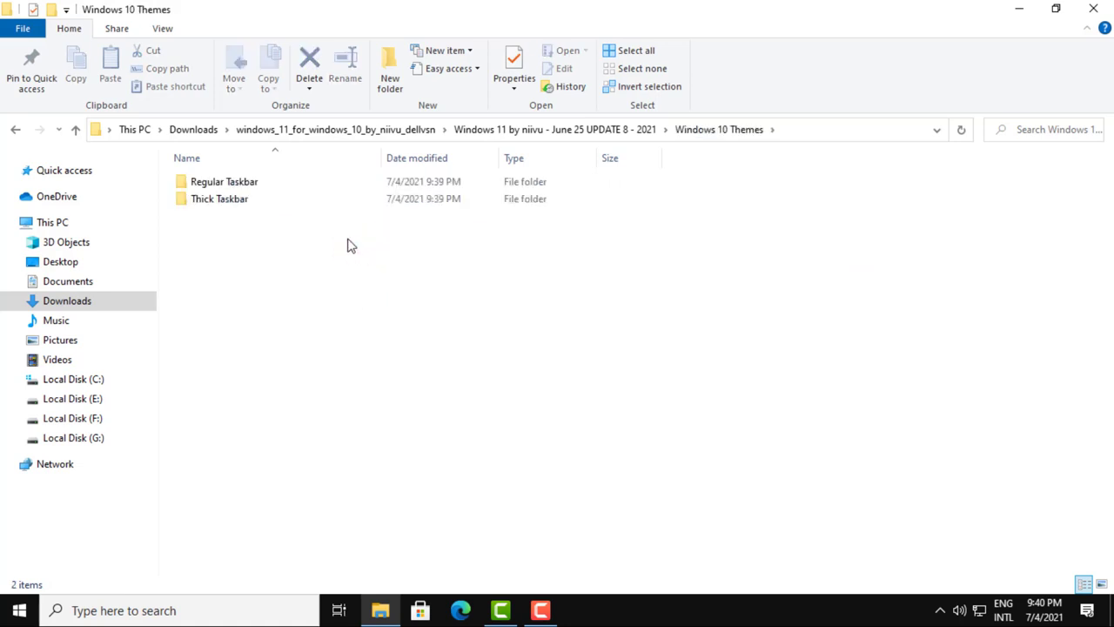
pyautogui.doubleClick(325, 201)
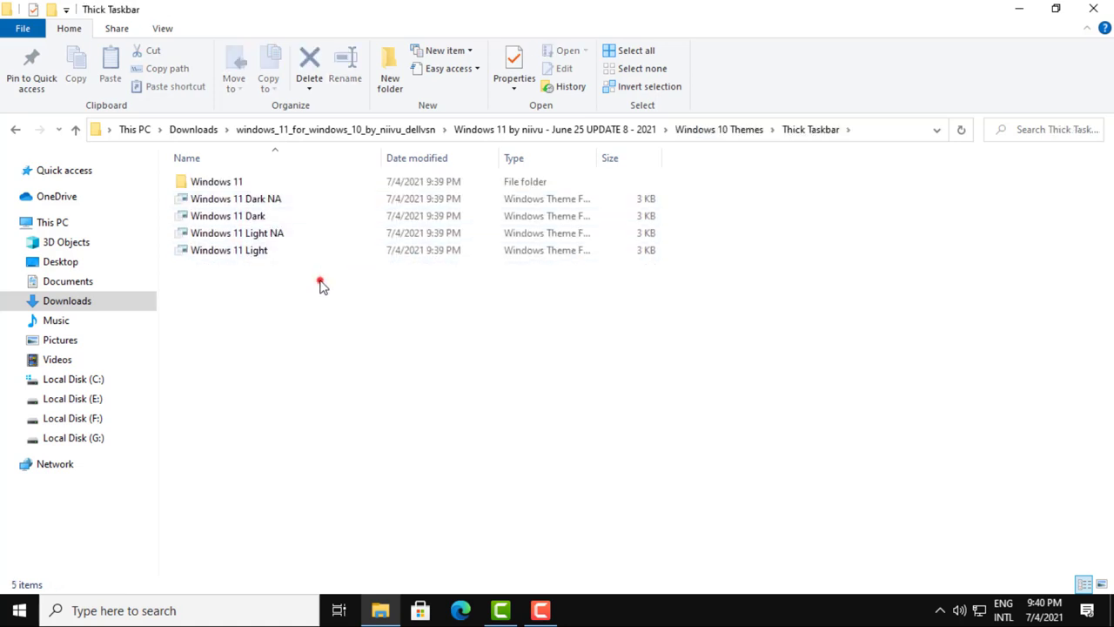
pyautogui.moveTo(321, 282); pyautogui.dragTo(319, 191)
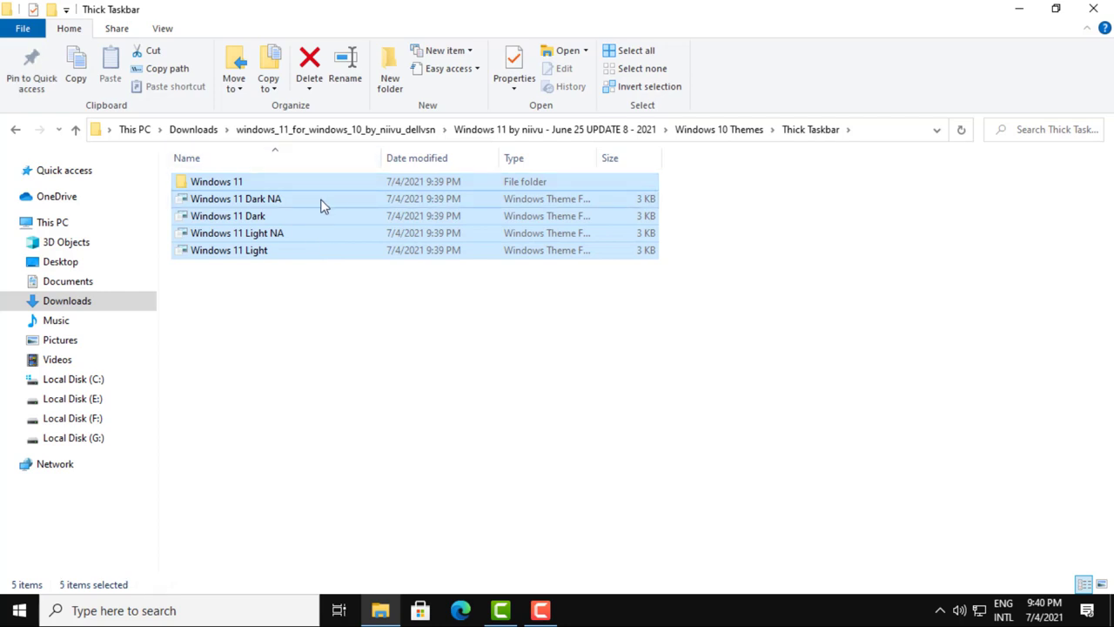
pyautogui.rightClick(321, 205)
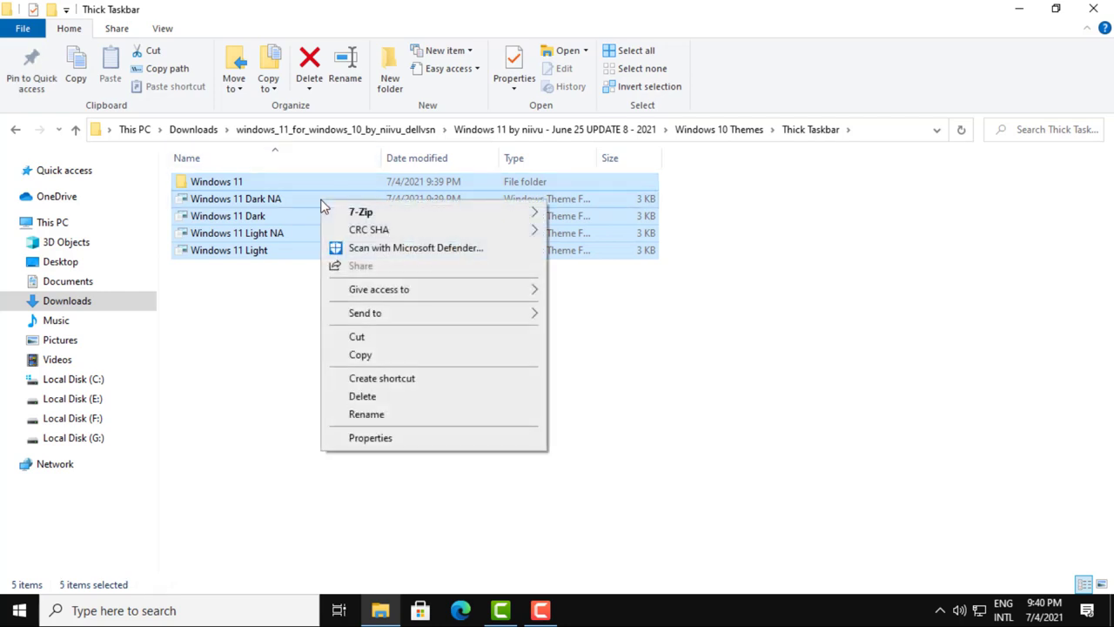
pyautogui.click(389, 356)
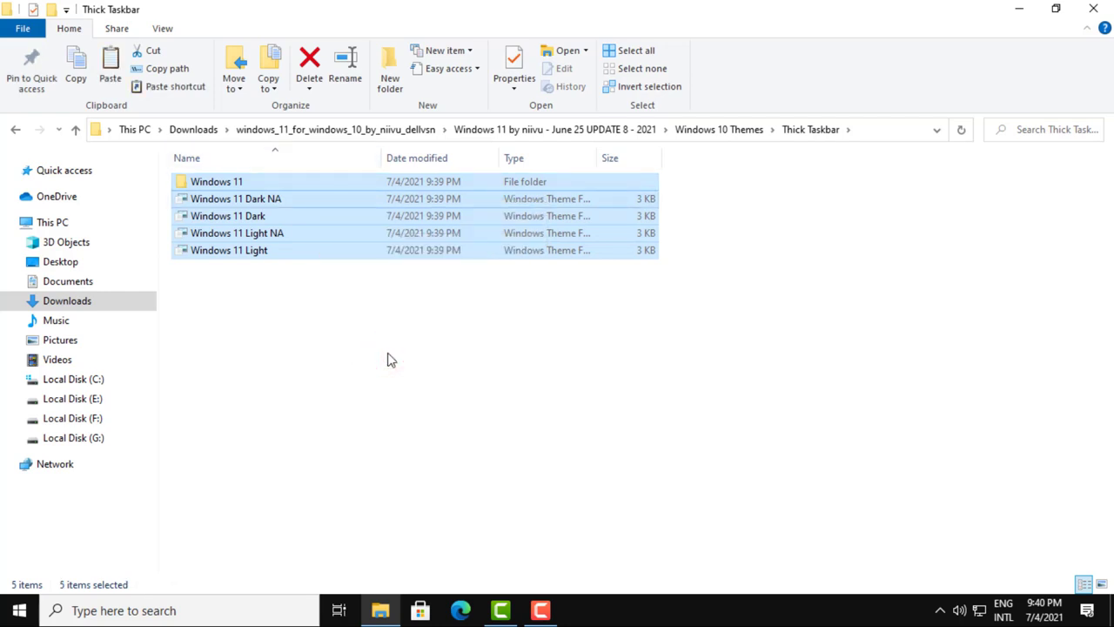
# Paste the copied theme files into C:\Windows\Resources\Themes, granting administrator permission for all current items.
pyautogui.click(108, 379)
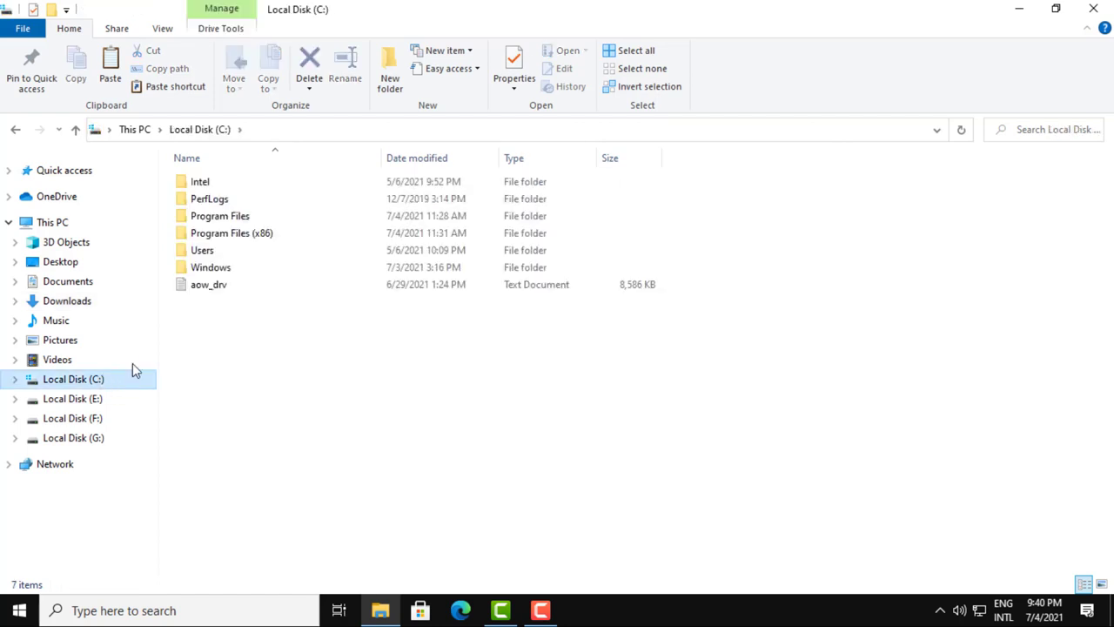
pyautogui.doubleClick(242, 270)
pyautogui.scroll(-6, 244, 274)
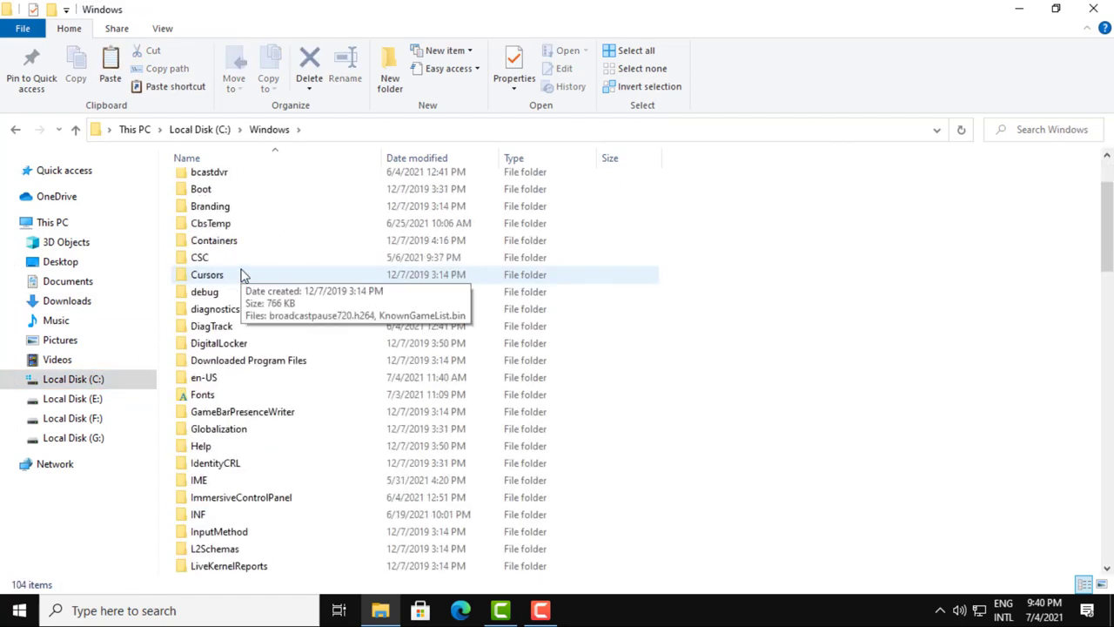
pyautogui.scroll(-5, 244, 274)
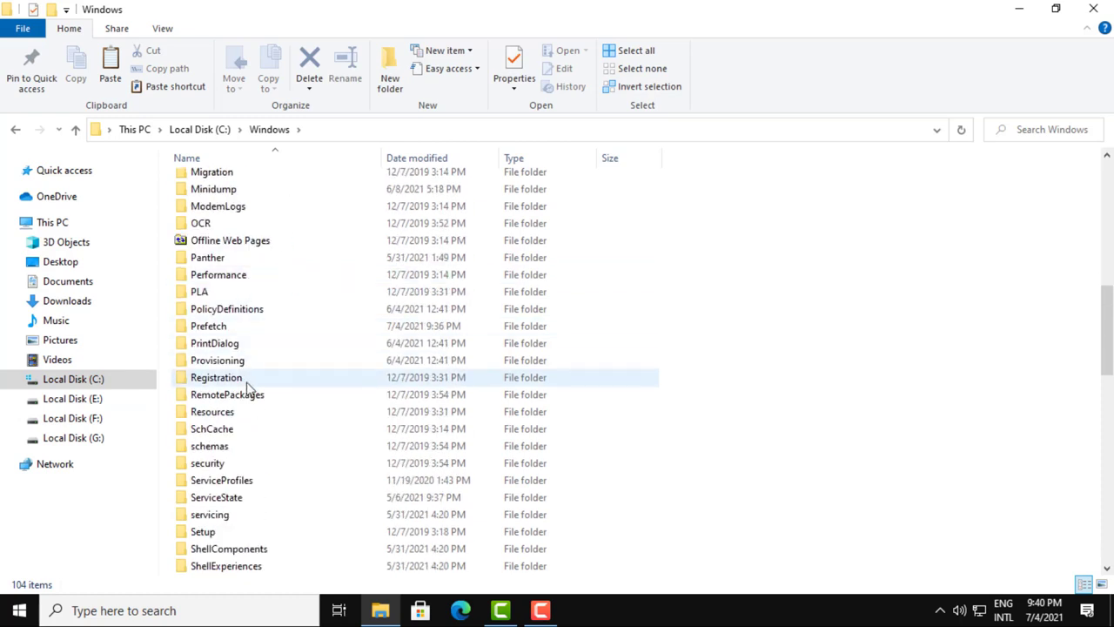
pyautogui.doubleClick(293, 412)
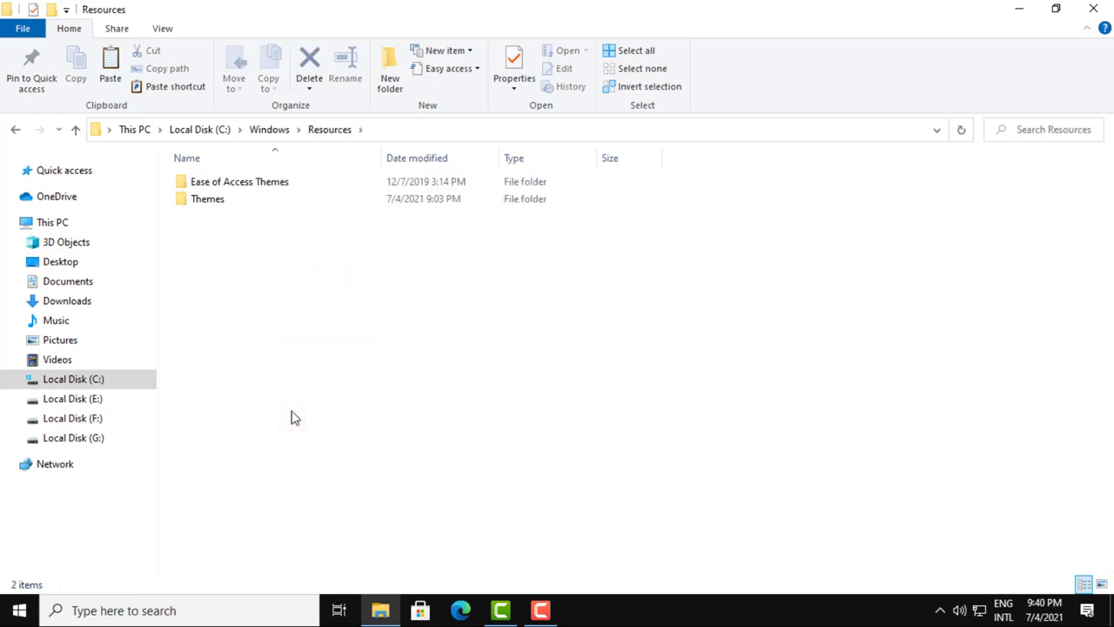
pyautogui.doubleClick(241, 200)
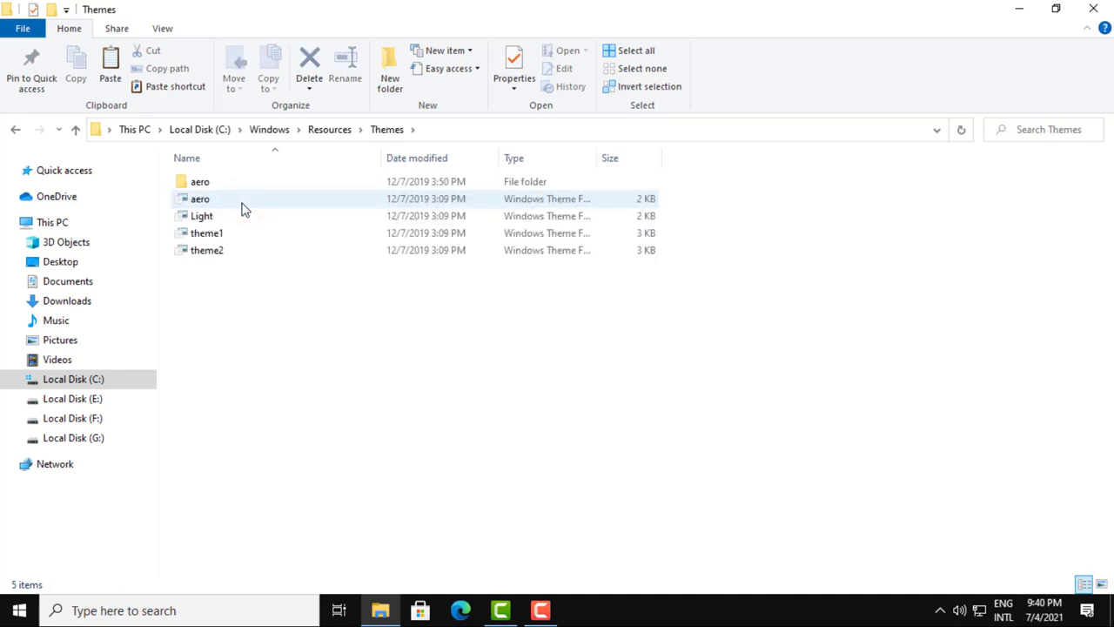
pyautogui.rightClick(248, 296)
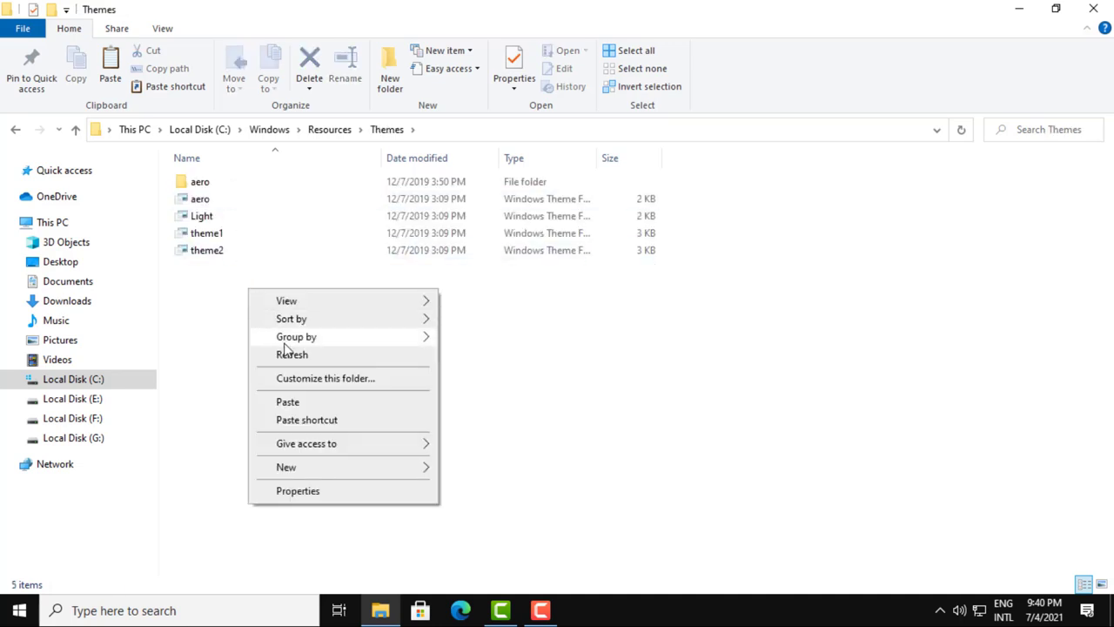
pyautogui.click(330, 402)
pyautogui.click(447, 203)
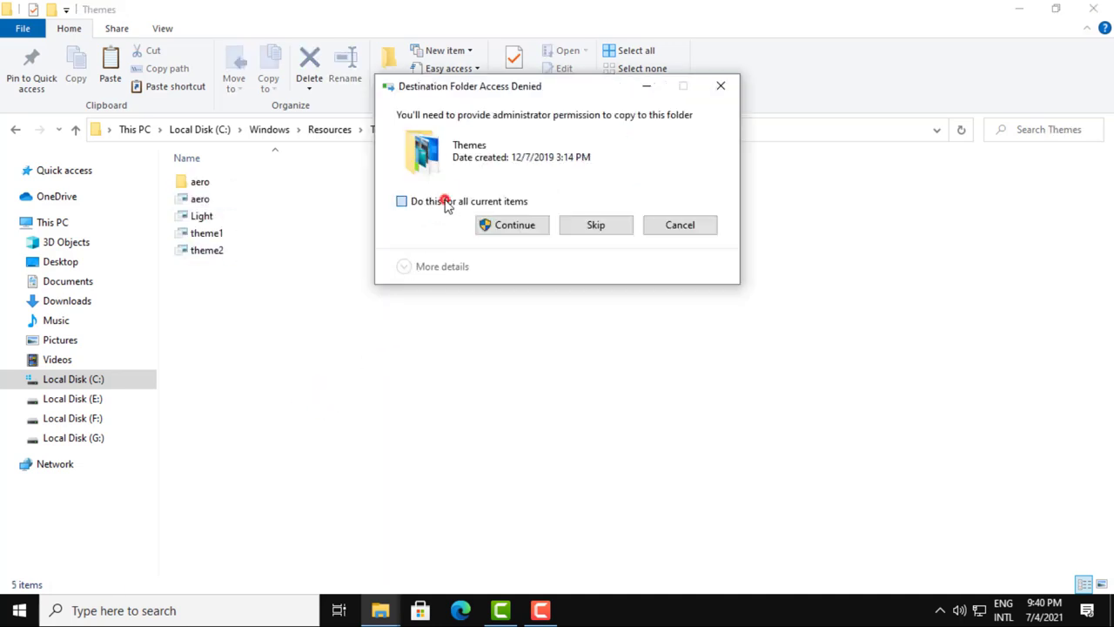
pyautogui.click(514, 226)
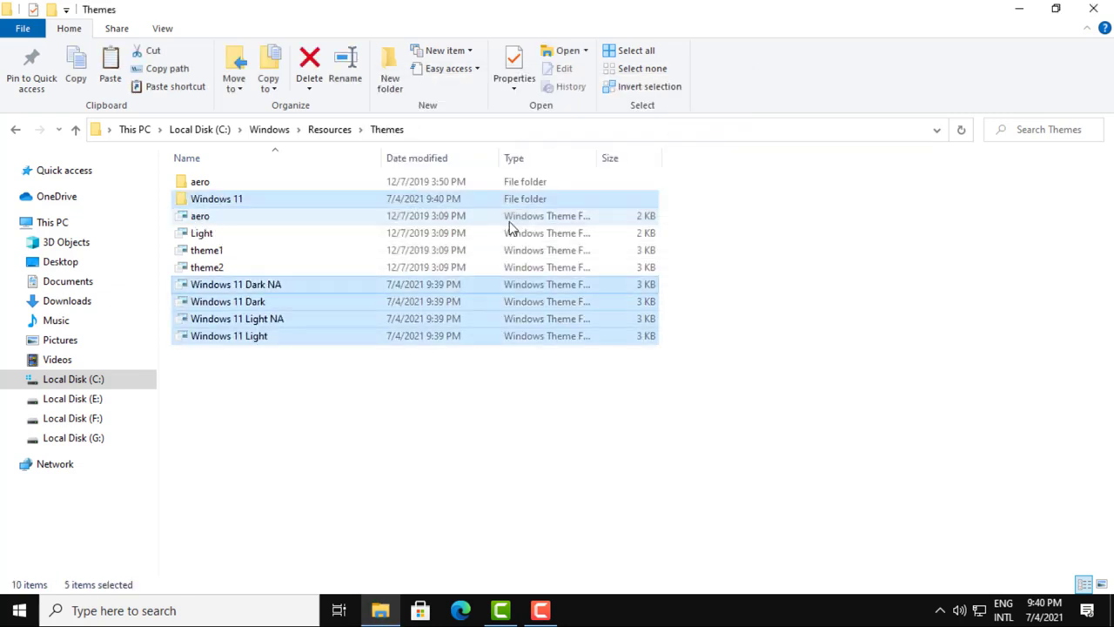
pyautogui.click(445, 375)
# Run ThemeTool from the Downloads folder as administrator and accept its license.
pyautogui.click(94, 300)
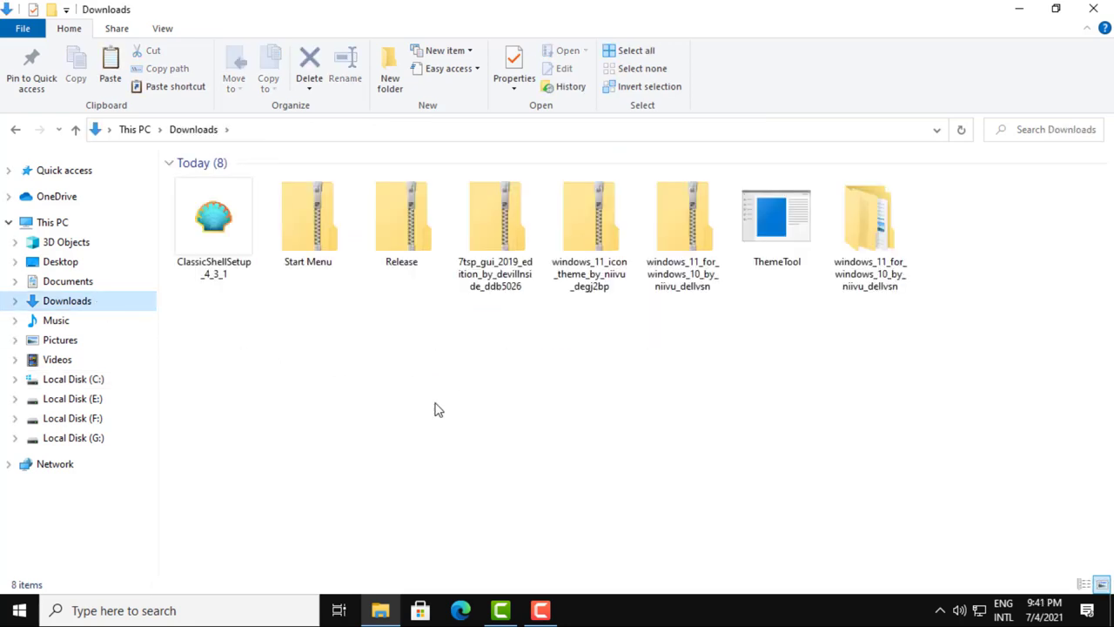
pyautogui.click(778, 252)
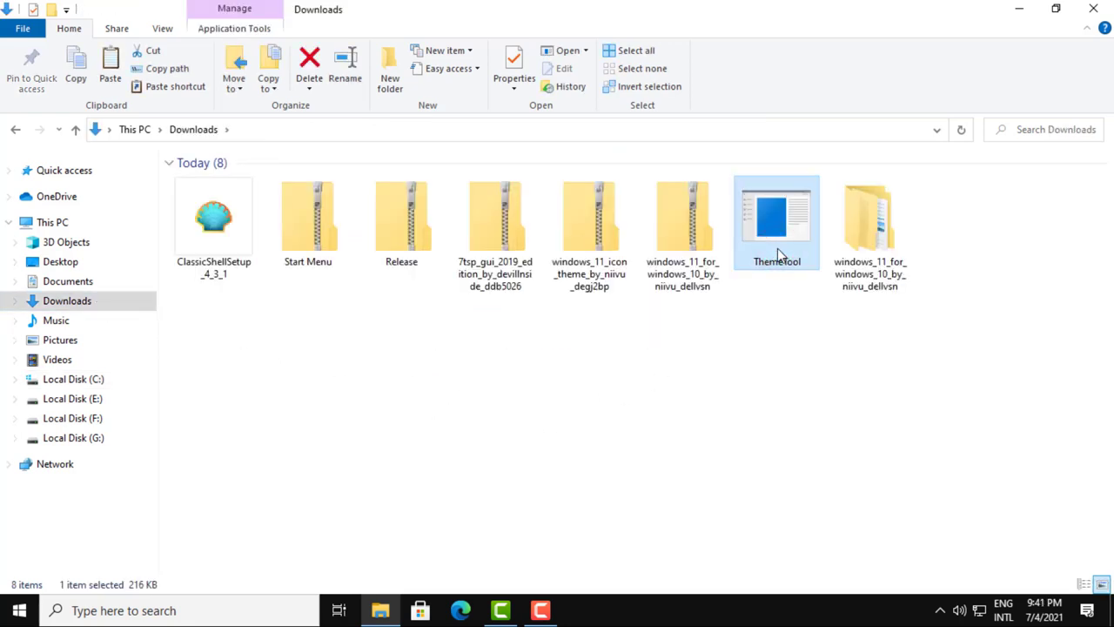
pyautogui.rightClick(776, 241)
pyautogui.click(822, 228)
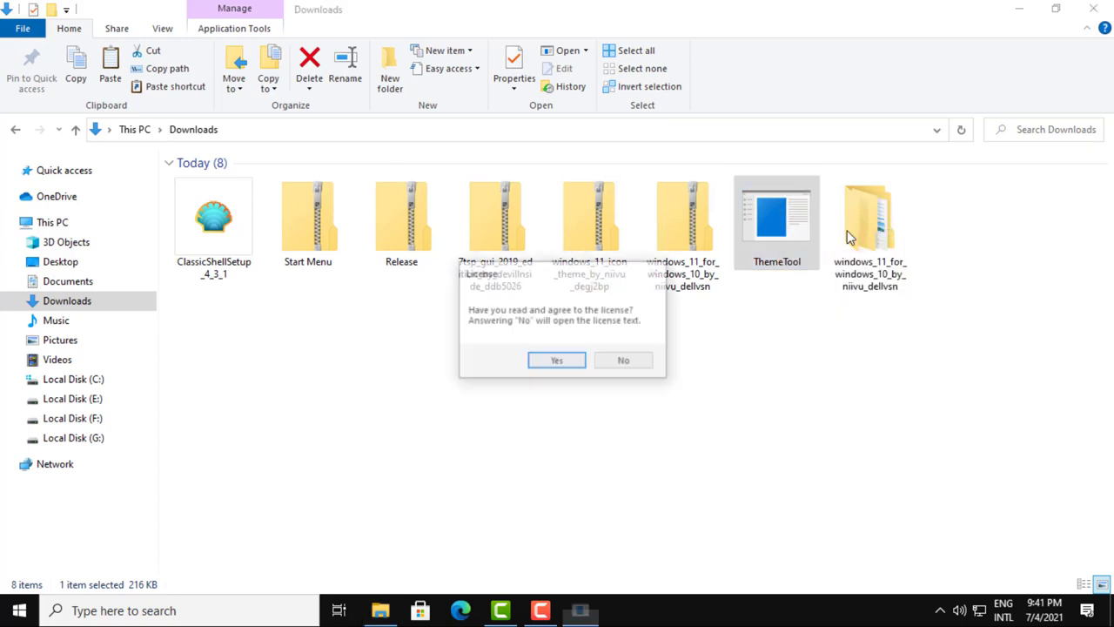
pyautogui.click(558, 364)
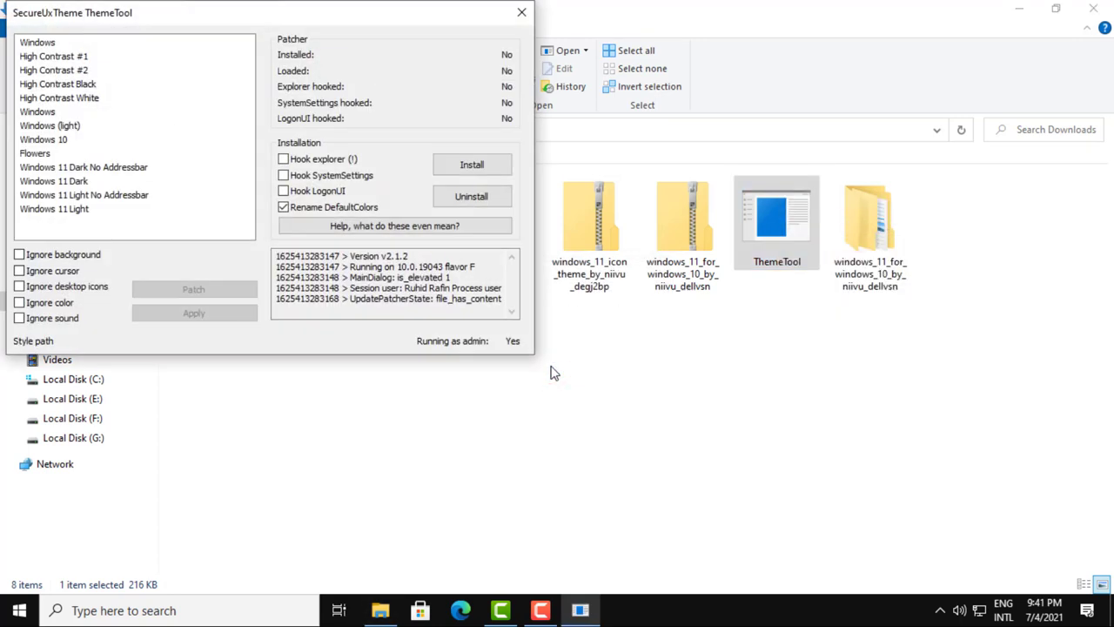
# Install the SecureUxTheme patcher with only the Rename DefaultColors option enabled and answer the follow-up prompt.
pyautogui.moveTo(345, 16); pyautogui.dragTo(612, 169)
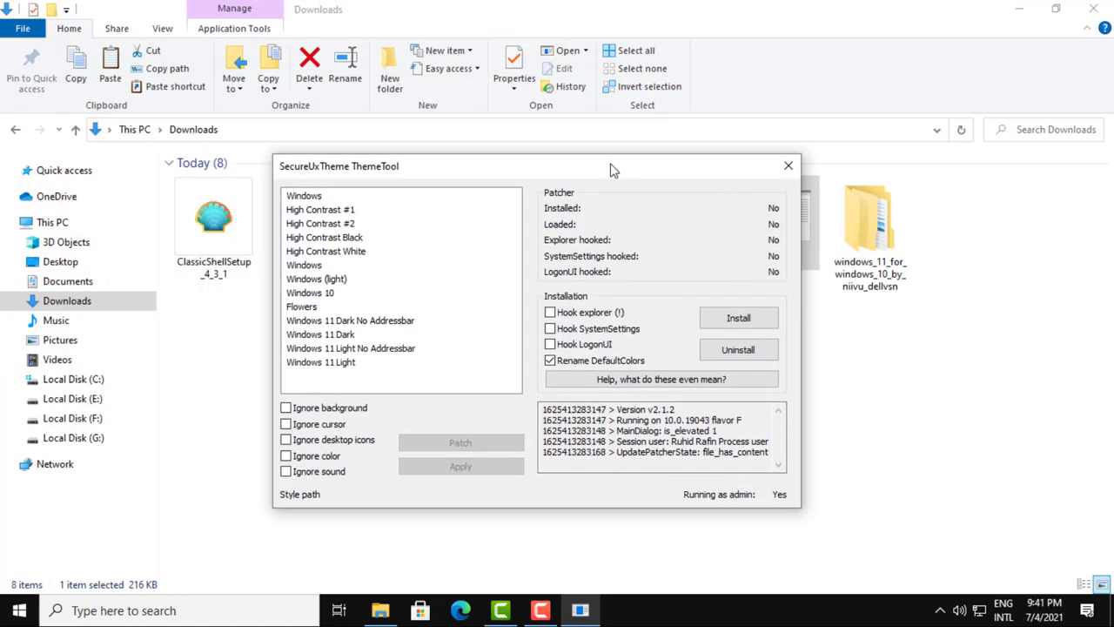
pyautogui.click(740, 317)
pyautogui.click(692, 360)
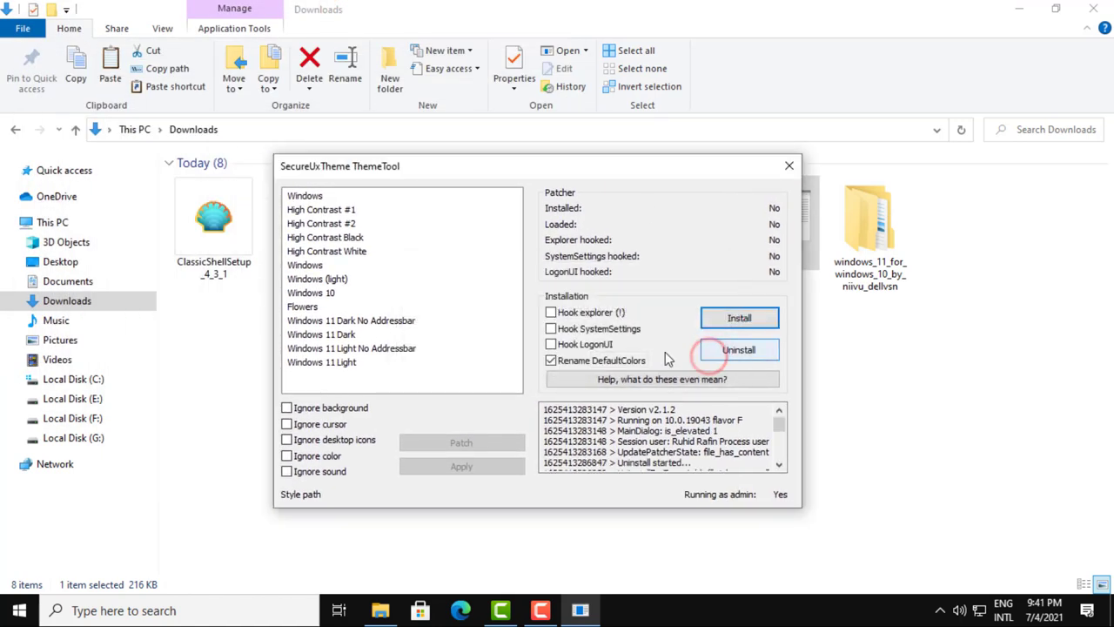
# Patch and apply the Windows 11 Light theme despite the patcher warning, and close ThemeTool.
pyautogui.click(355, 364)
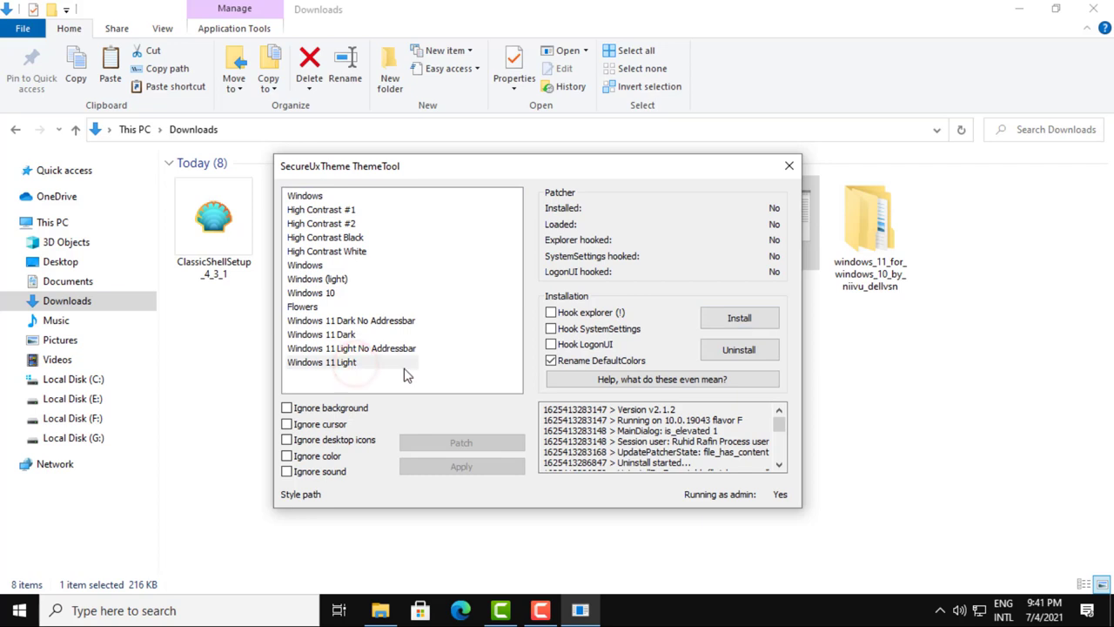
pyautogui.click(459, 470)
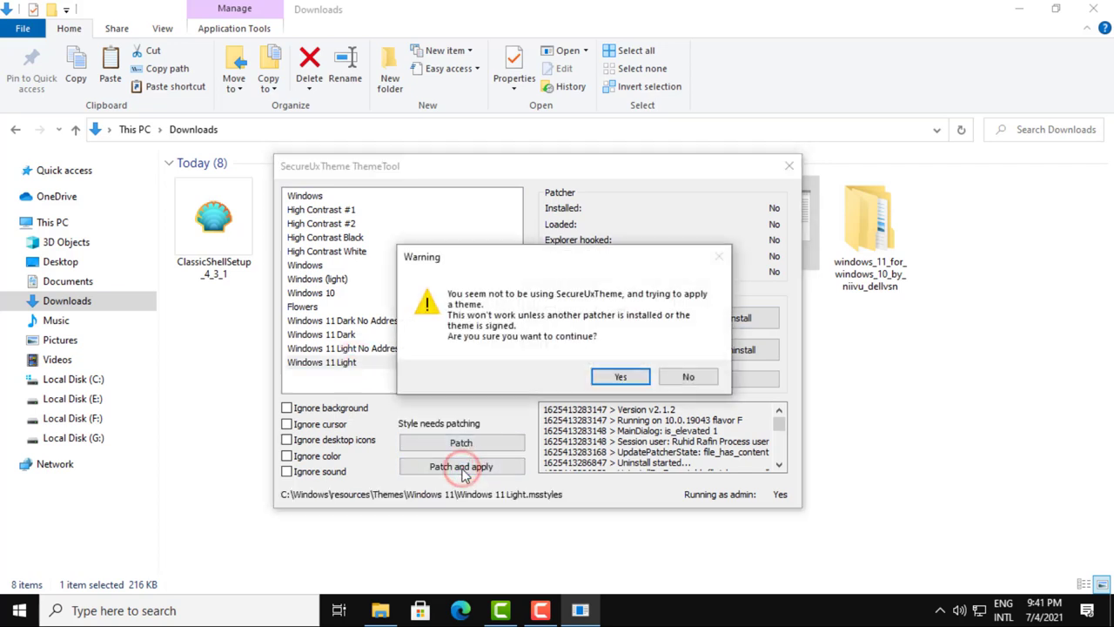
pyautogui.click(619, 377)
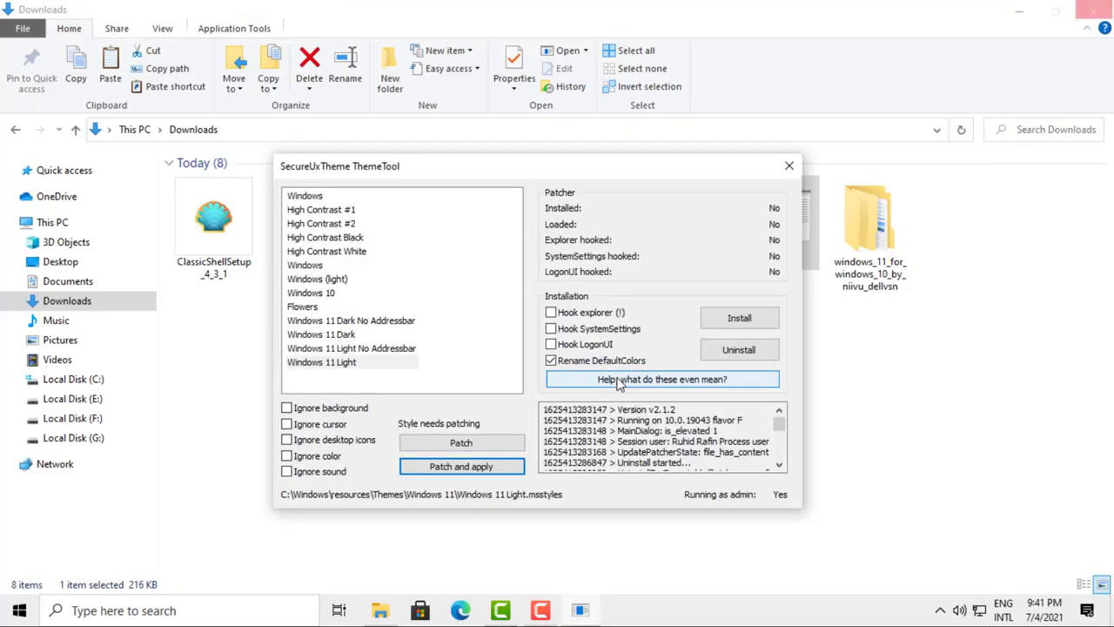
pyautogui.click(788, 165)
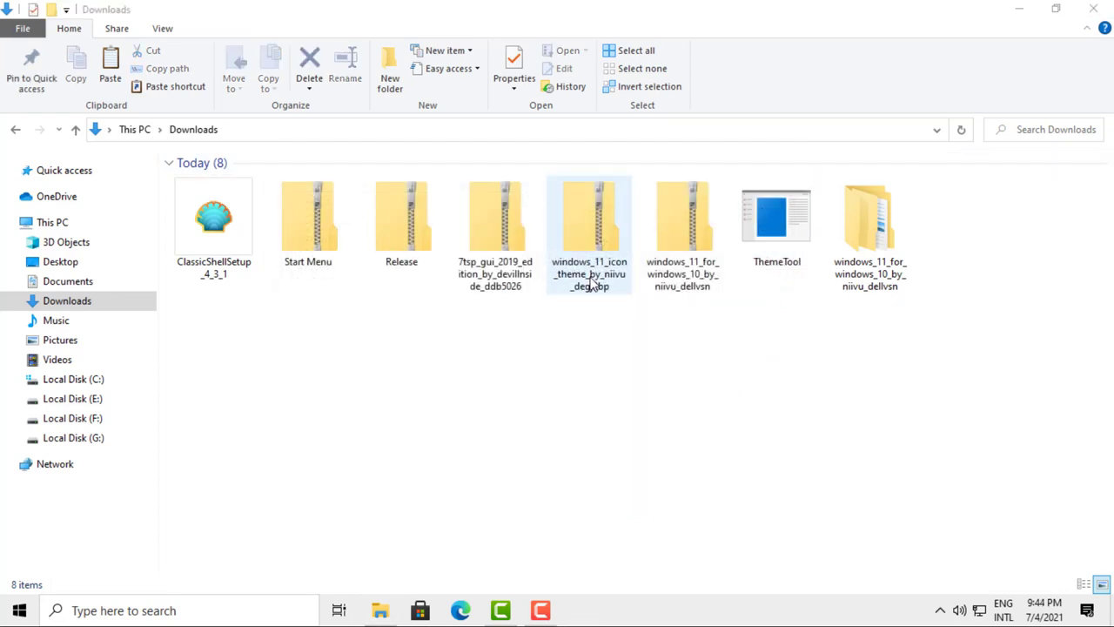
# Extract the windows_11_icon_theme_by_niivu_degj2bp archive into the Downloads folder.
pyautogui.click(592, 280)
pyautogui.rightClick(595, 277)
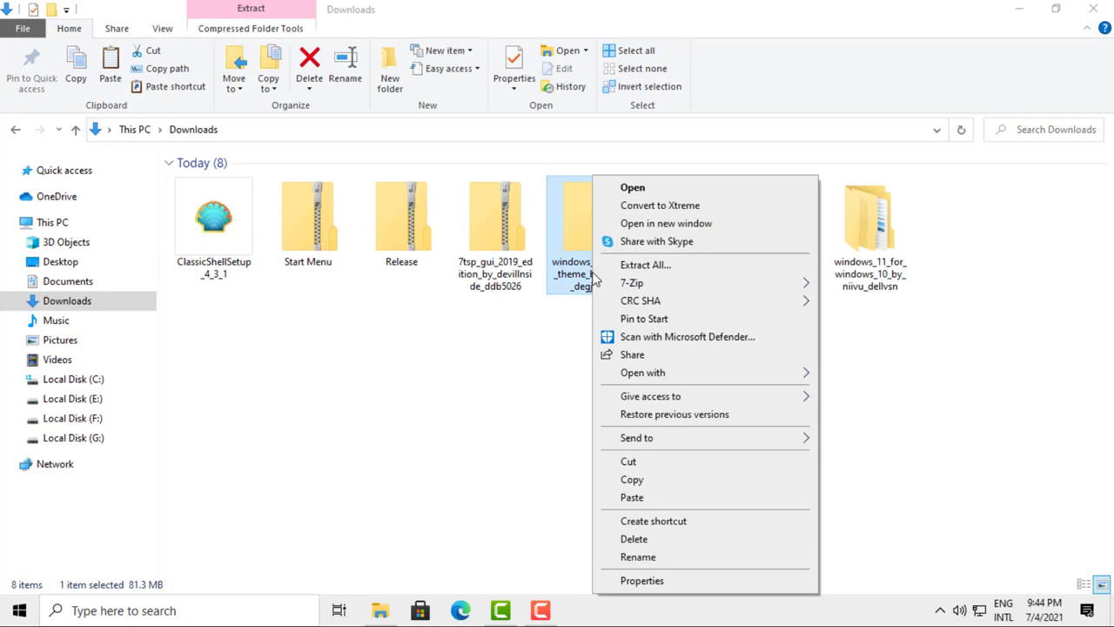
pyautogui.click(669, 264)
pyautogui.click(702, 465)
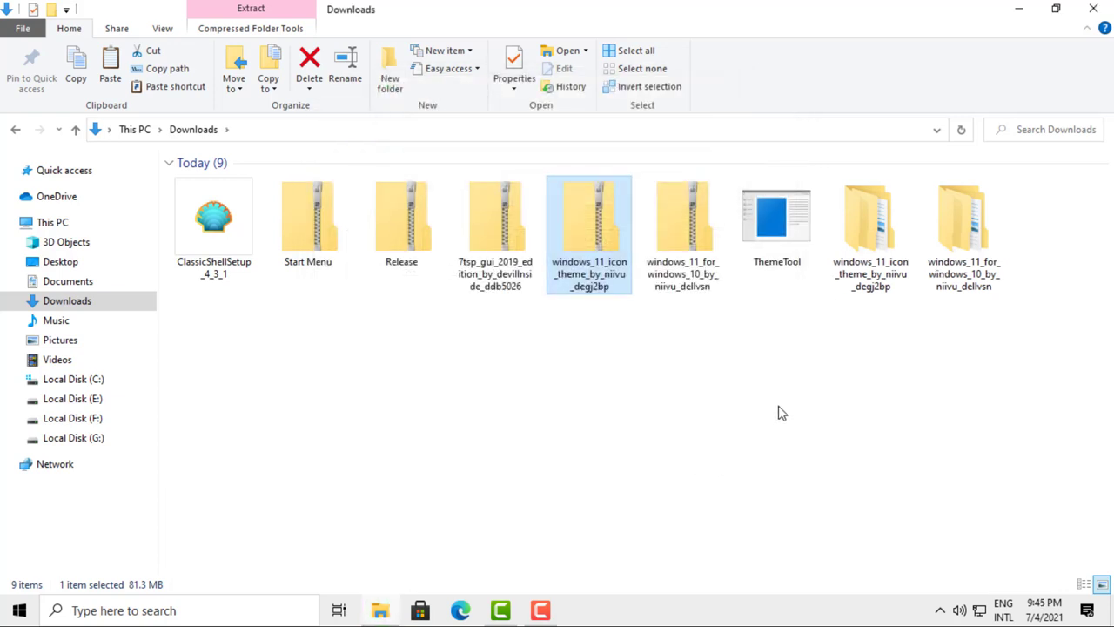
# In the extracted icon theme's 7TSP Themes for Windows 10 1903 and higher folder, rename the default pack to 7TSP Windows 10 New (default).7z.
pyautogui.doubleClick(857, 272)
pyautogui.doubleClick(348, 189)
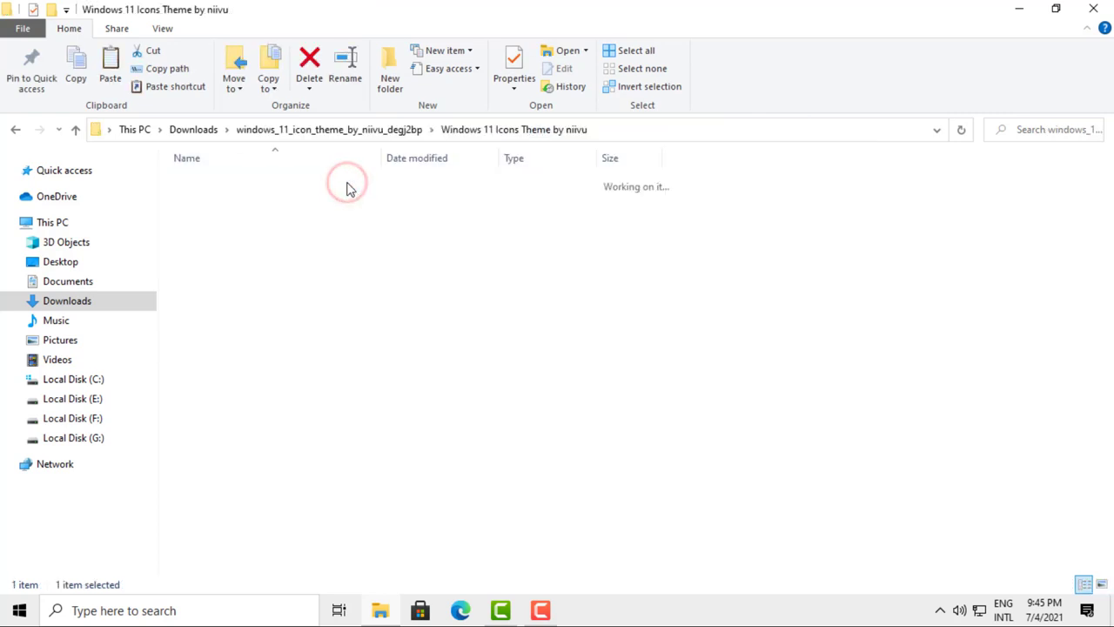
pyautogui.doubleClick(329, 184)
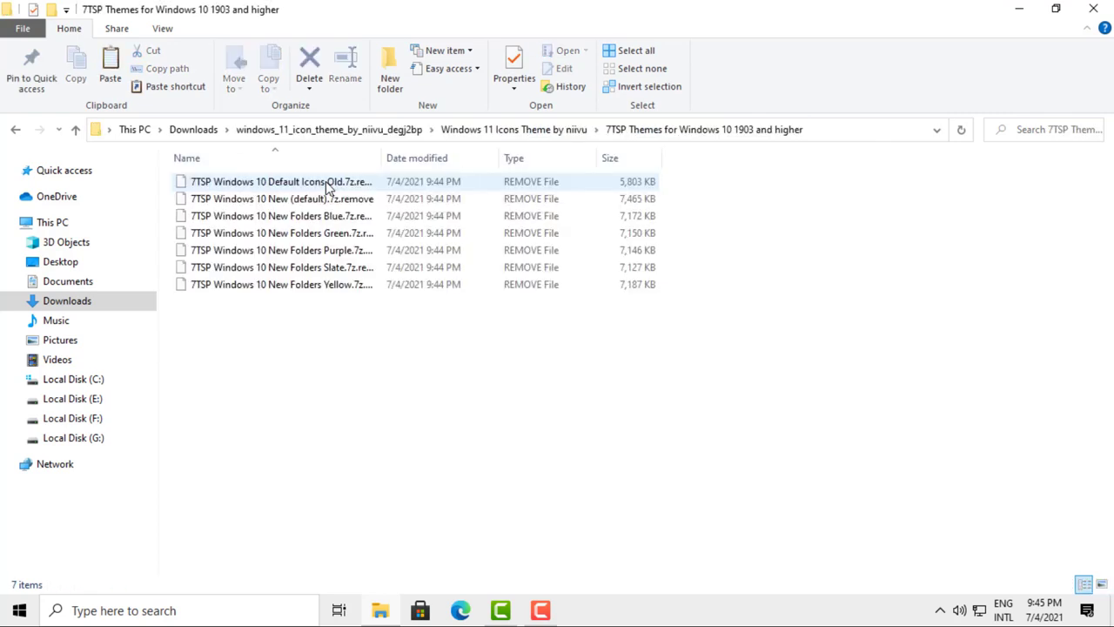
pyautogui.click(383, 200)
pyautogui.rightClick(381, 202)
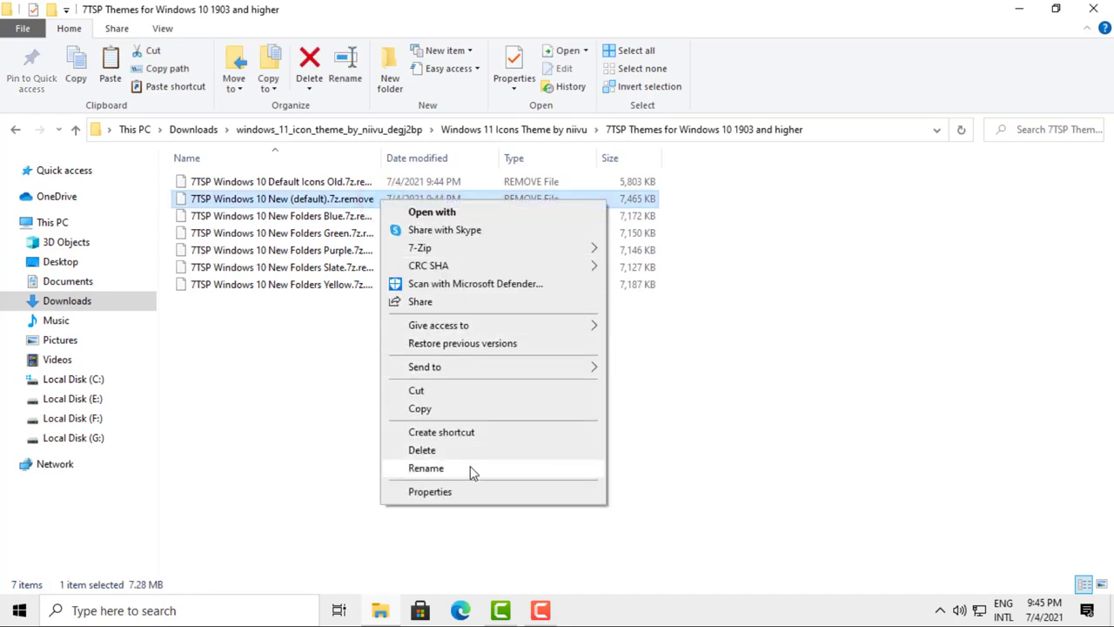
pyautogui.click(426, 469)
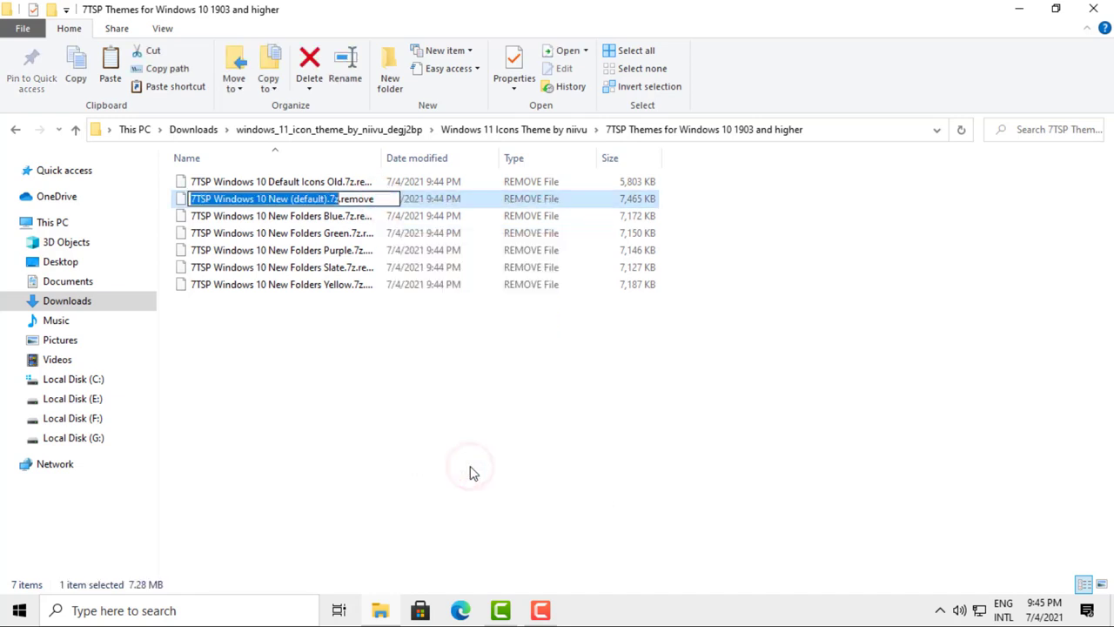
pyautogui.click(387, 198)
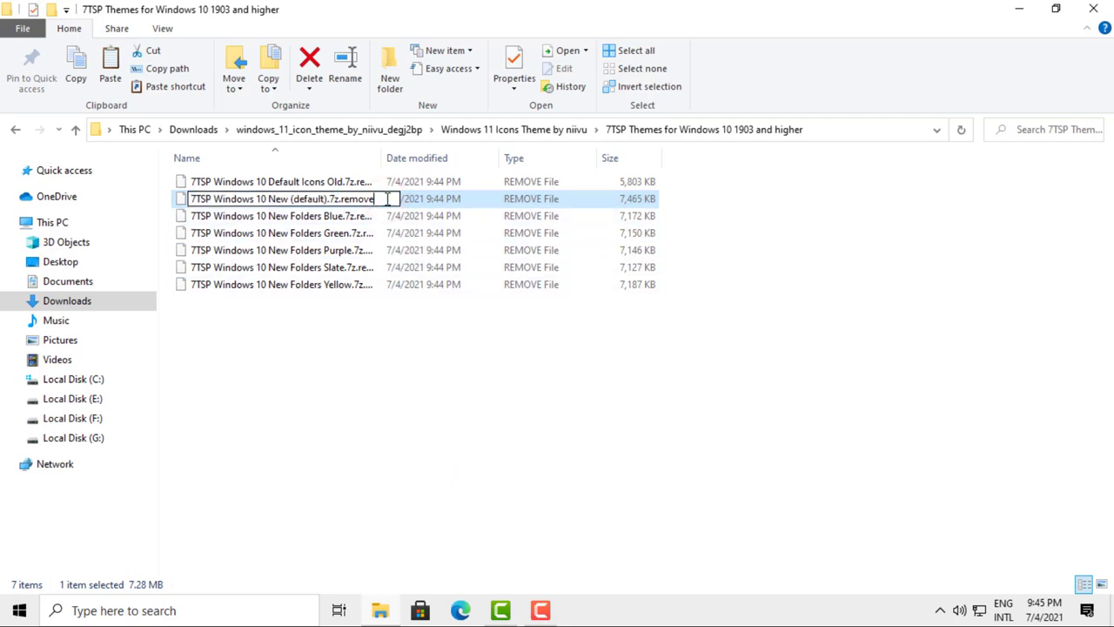
pyautogui.press('BackSpace')
pyautogui.press('BackSpace')
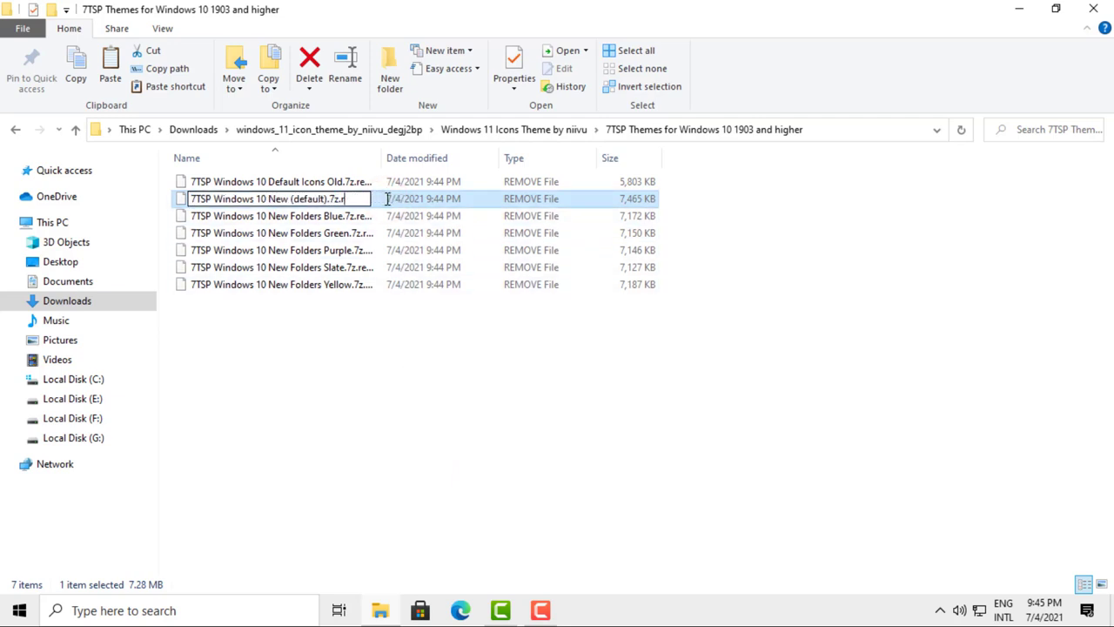
pyautogui.click(370, 336)
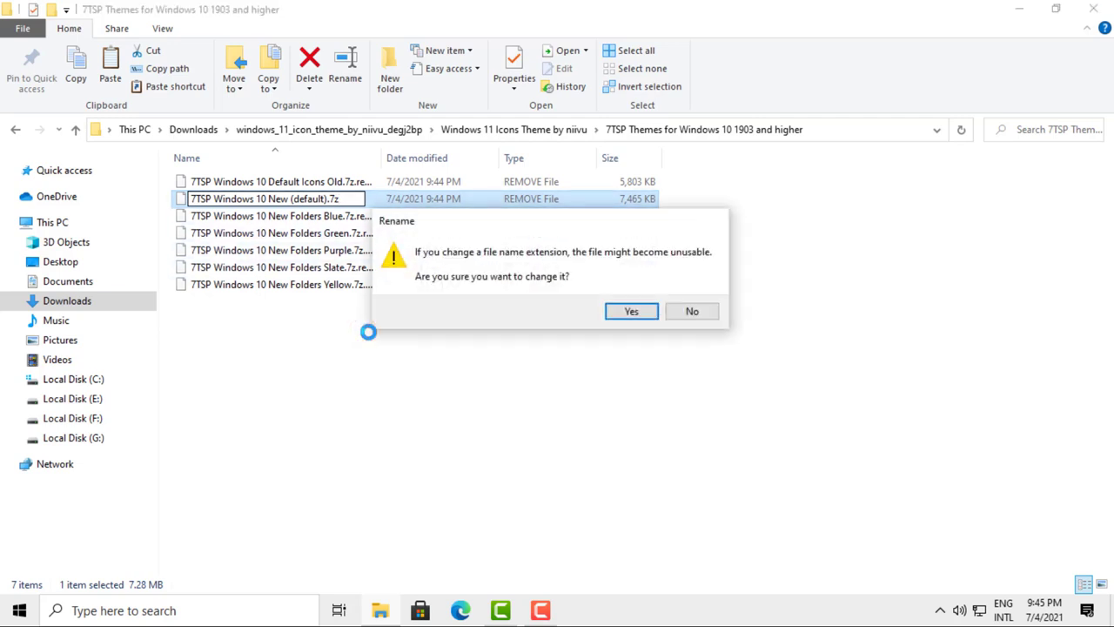
pyautogui.click(632, 312)
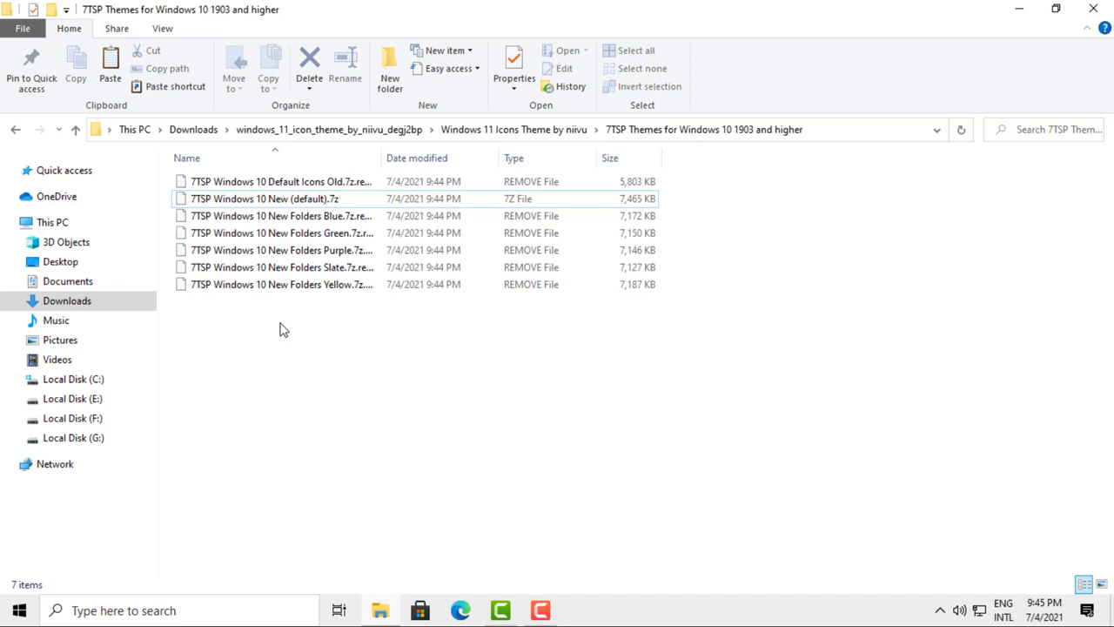
# Extract the 7tsp_gui_2019_edition archive in the Downloads folder to its default destination.
pyautogui.click(129, 302)
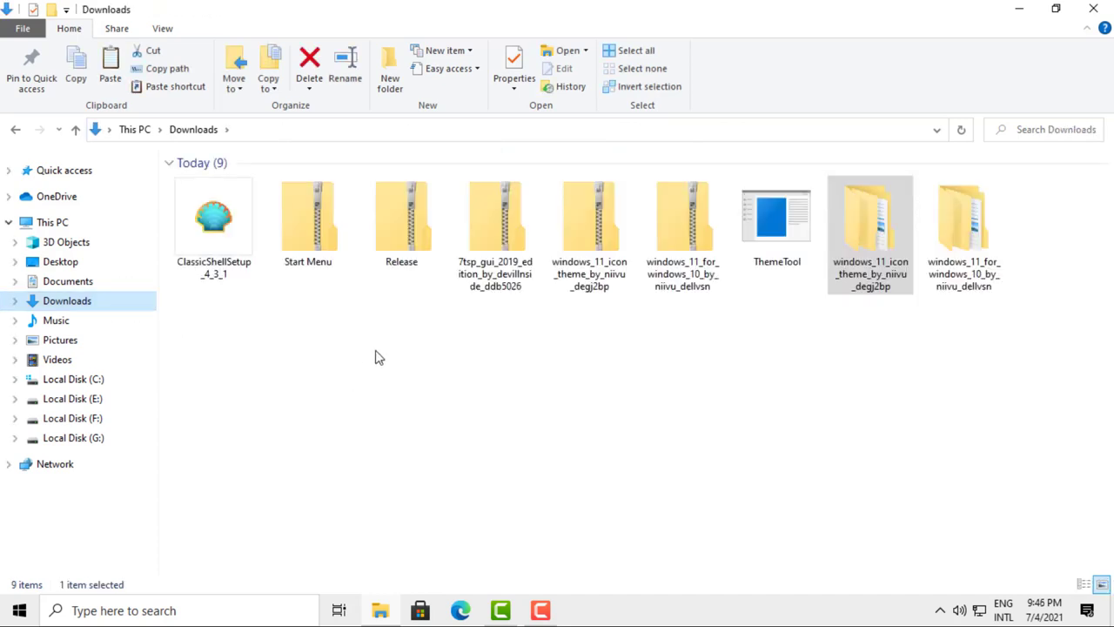
pyautogui.rightClick(474, 268)
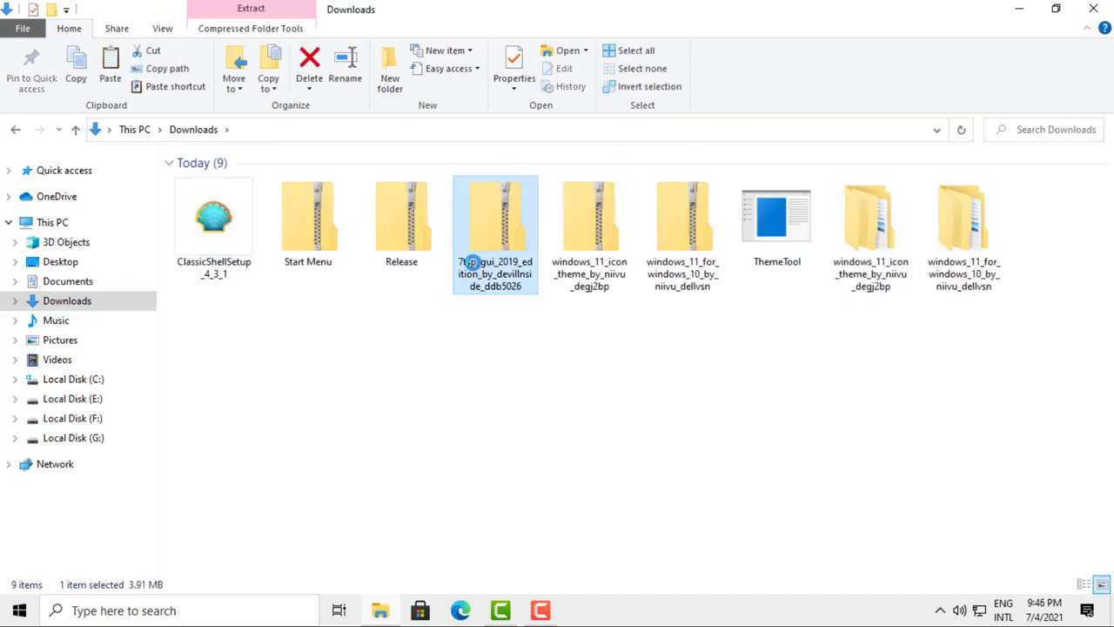
pyautogui.click(506, 266)
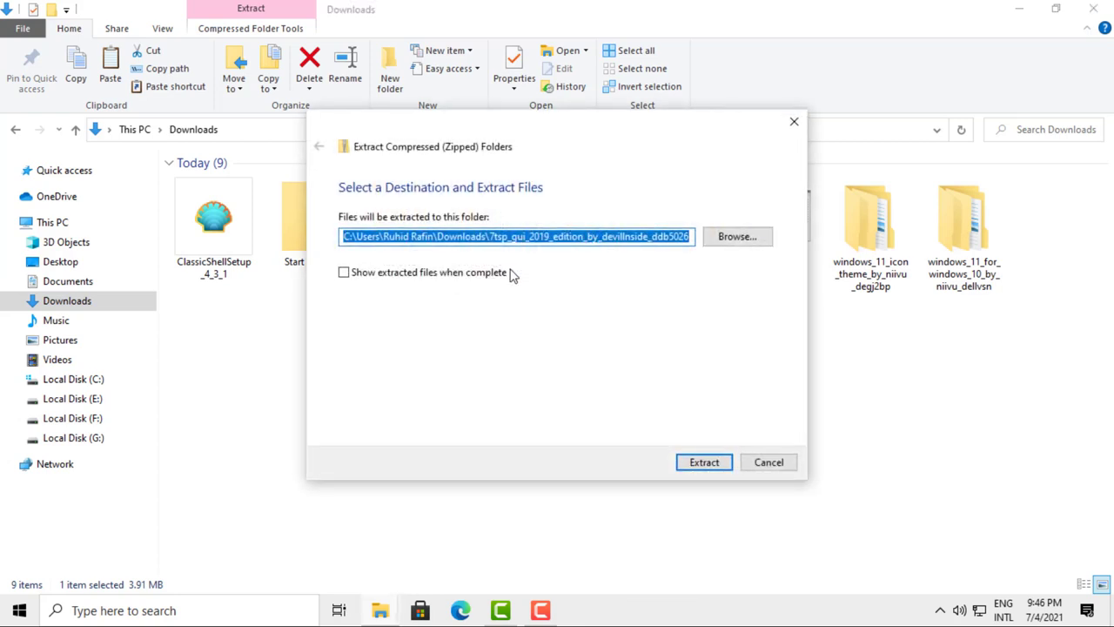
pyautogui.click(696, 464)
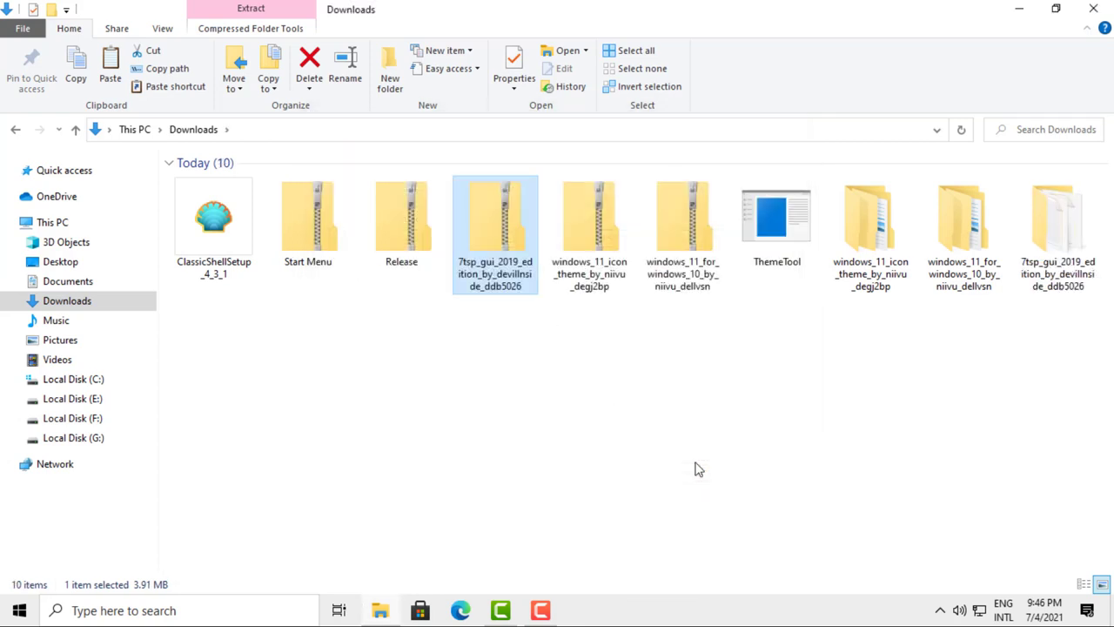
# In the extracted 7tsp_gui_2019_edition folder, rename the .ee file to 7tsp GUI v0.6(2019).exe and accept the extension change.
pyautogui.doubleClick(1031, 261)
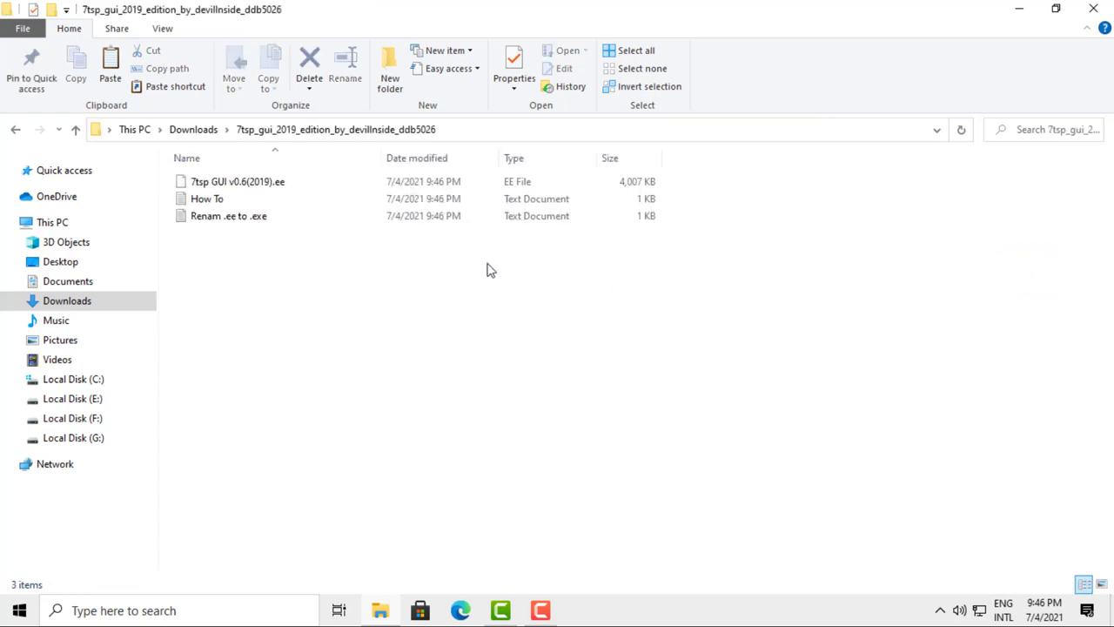
pyautogui.click(292, 184)
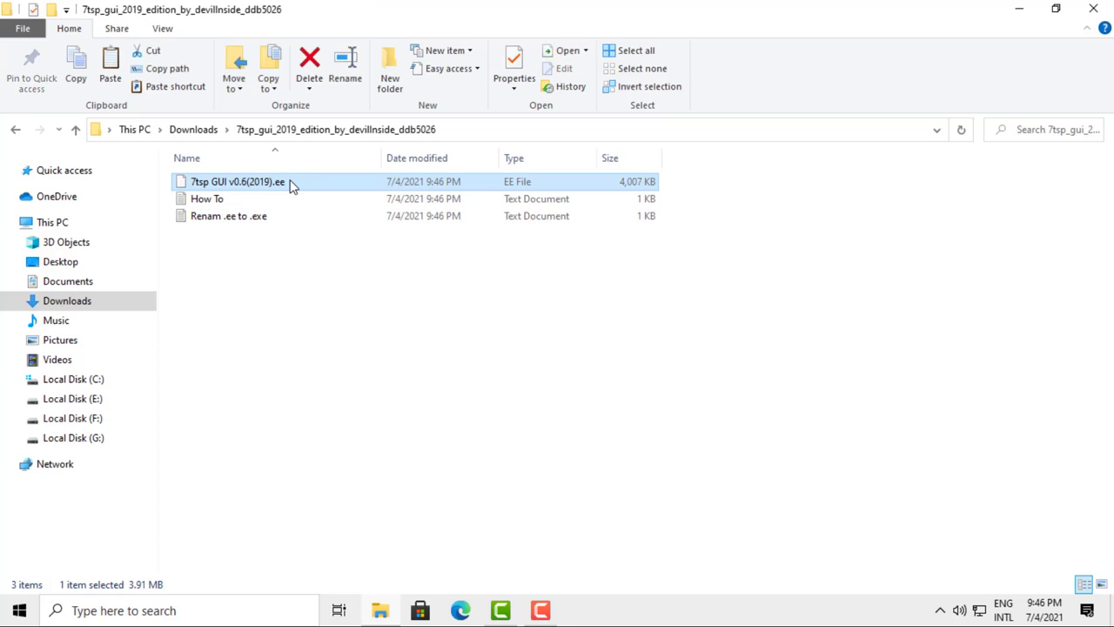
pyautogui.rightClick(292, 185)
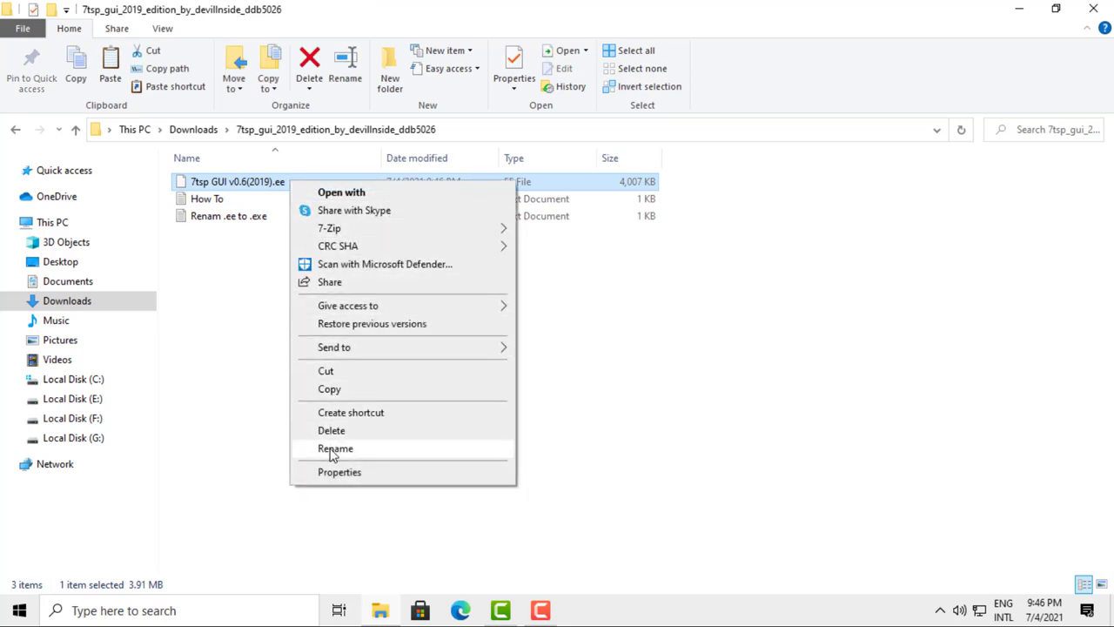
pyautogui.click(361, 450)
pyautogui.click(302, 186)
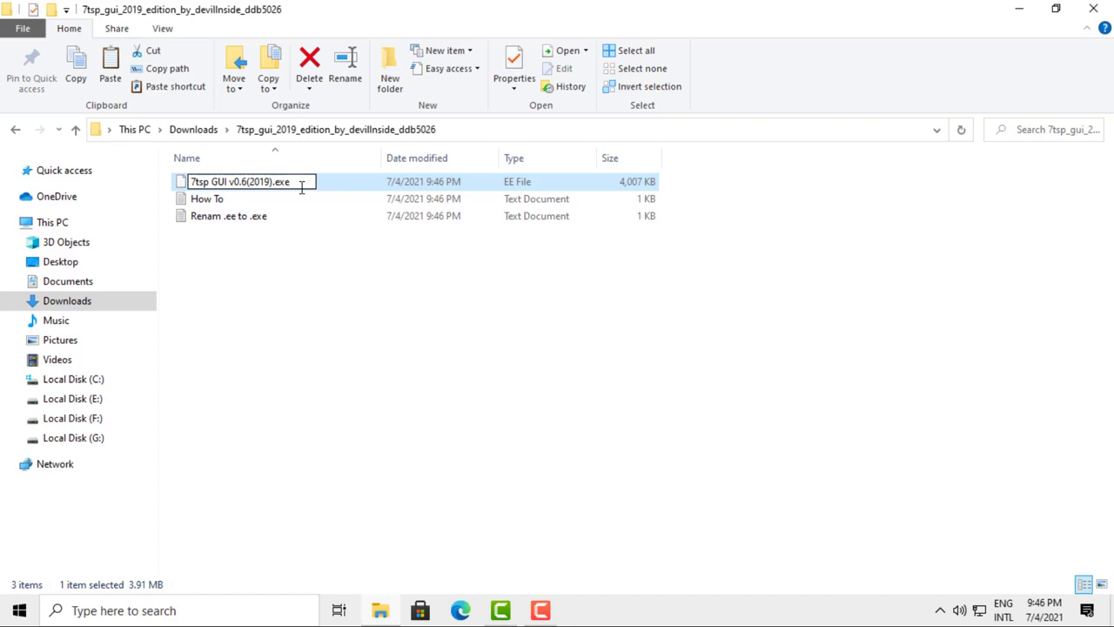
pyautogui.press('Return')
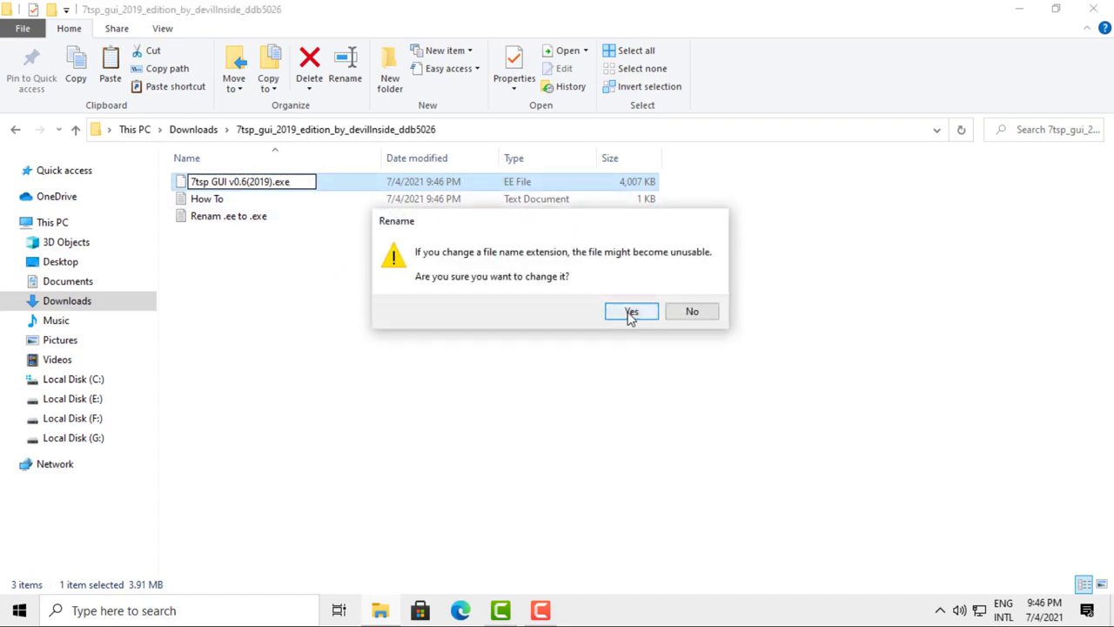
pyautogui.click(631, 311)
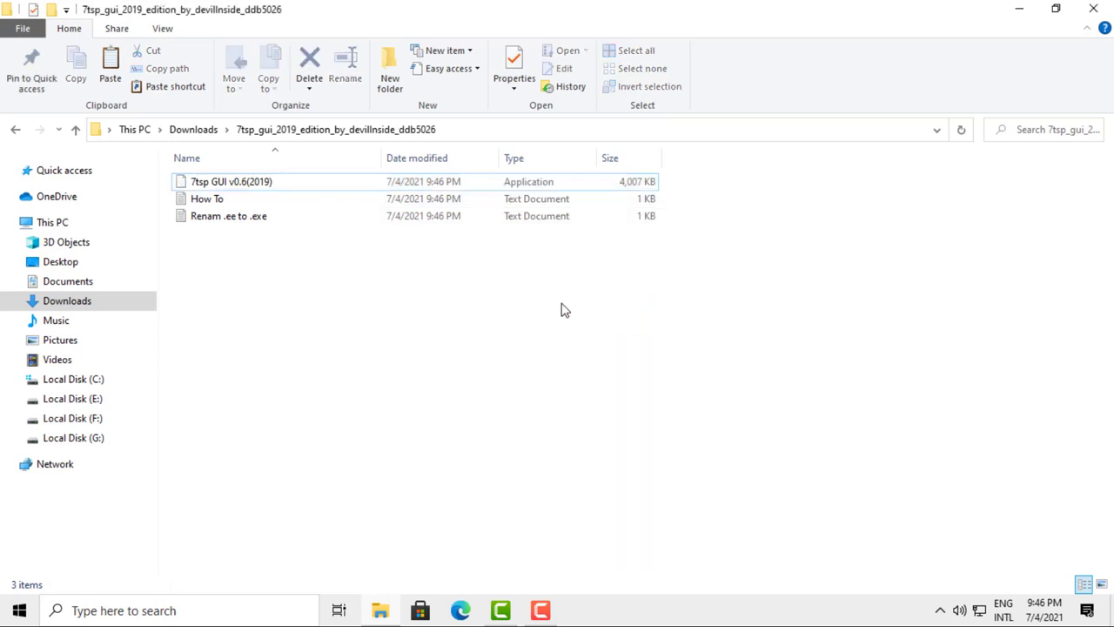
# Launch 7tsp GUI v0.6(2019) and add 7TSP Windows 10 New (default).7z from the icon theme's 7TSP Themes folder as a custom pack.
pyautogui.click(287, 181)
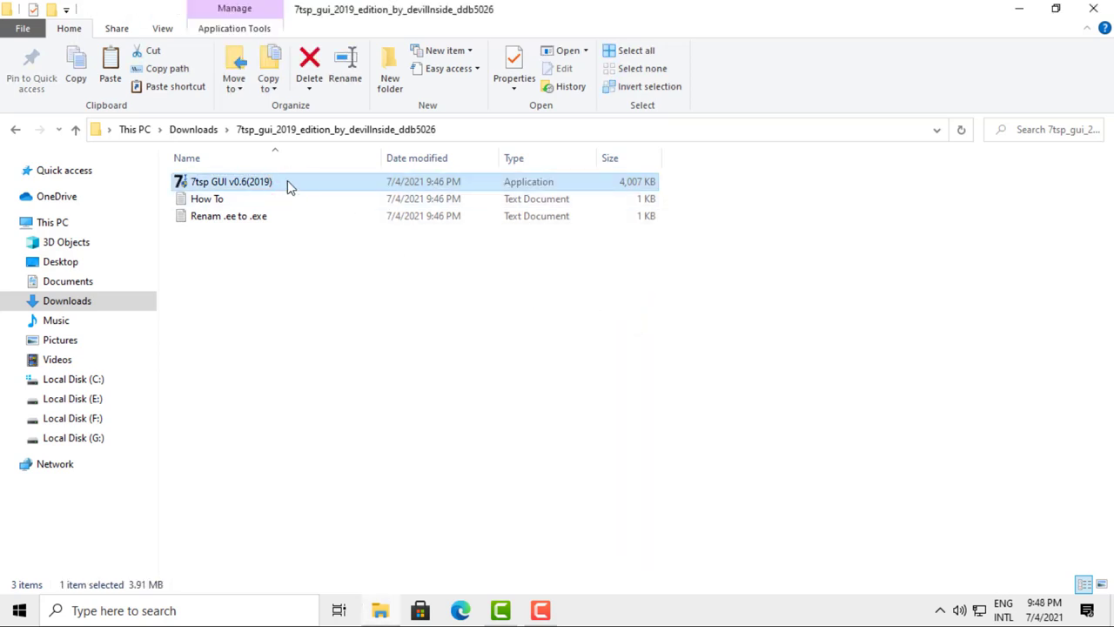
pyautogui.doubleClick(289, 186)
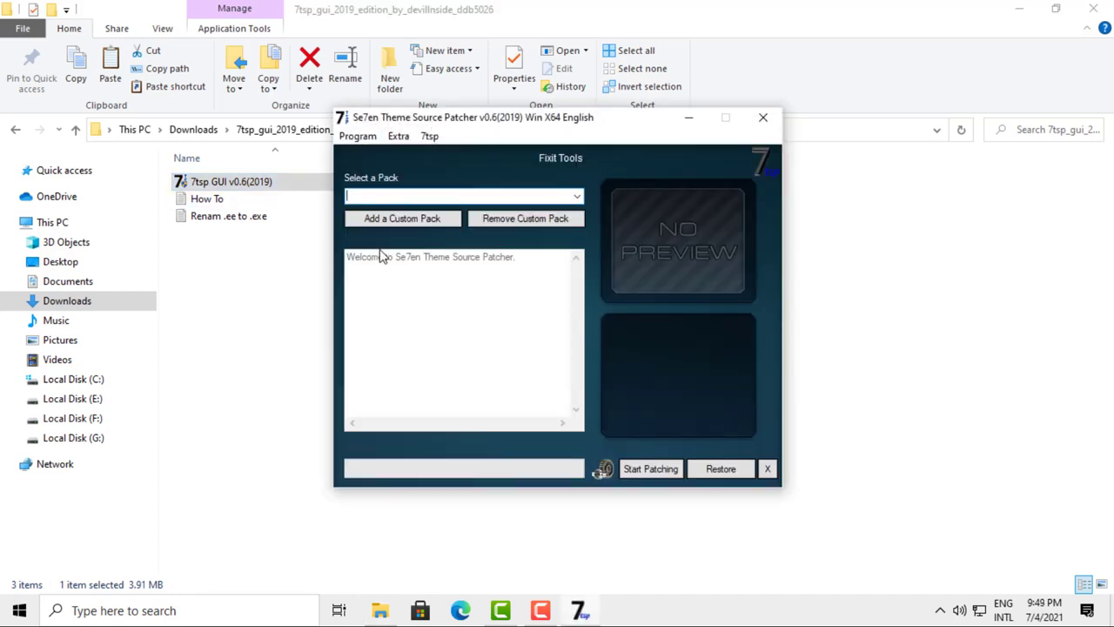
pyautogui.click(389, 222)
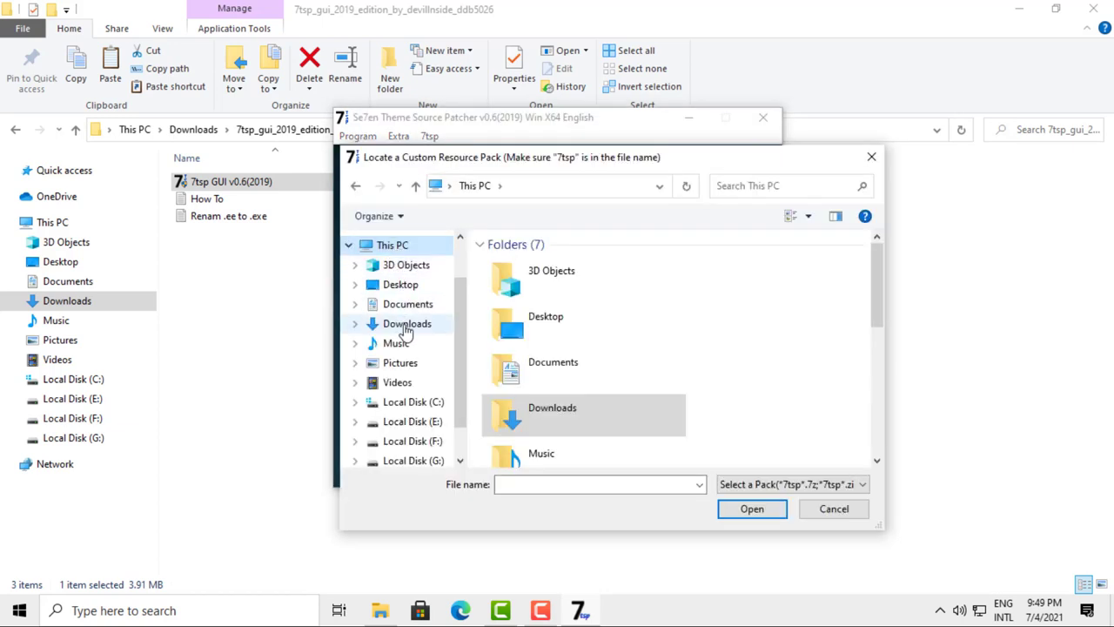
pyautogui.click(406, 326)
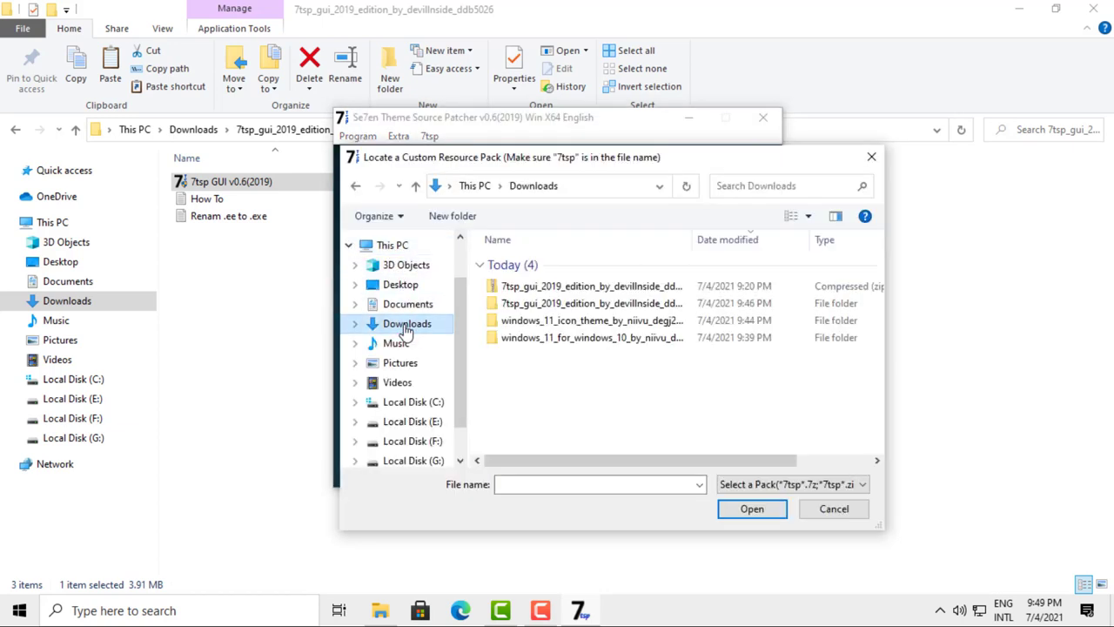
pyautogui.doubleClick(547, 322)
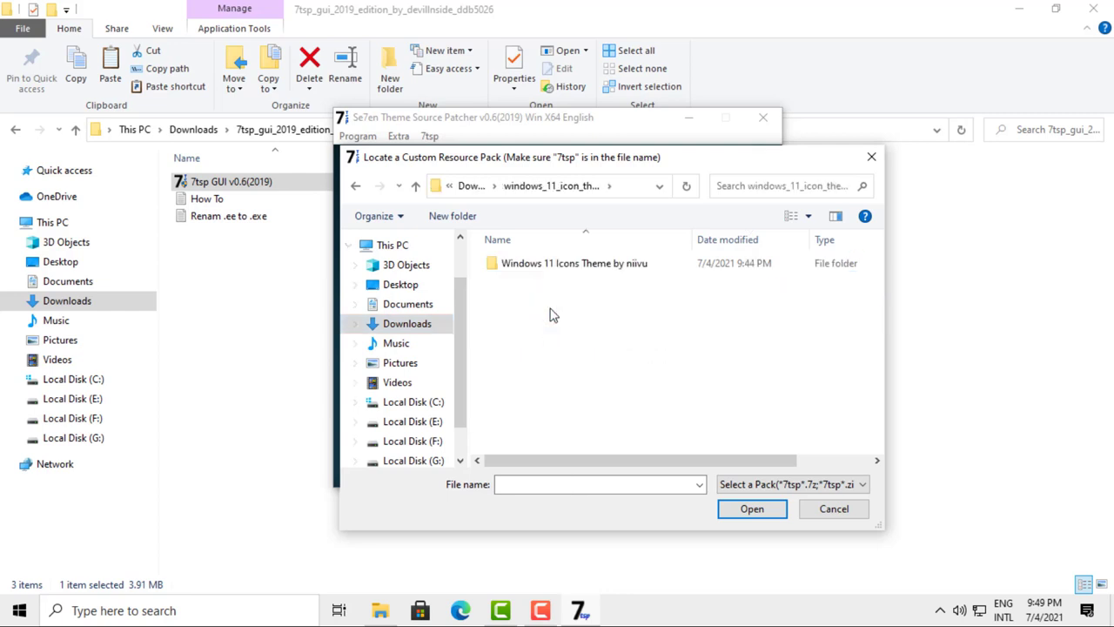
pyautogui.doubleClick(557, 270)
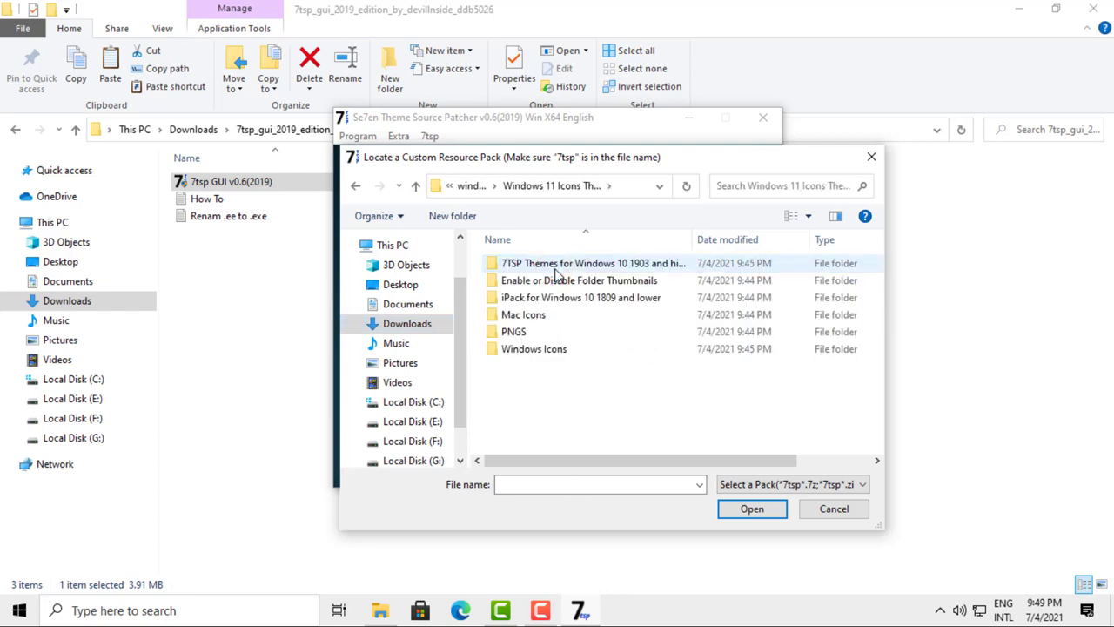
pyautogui.doubleClick(555, 265)
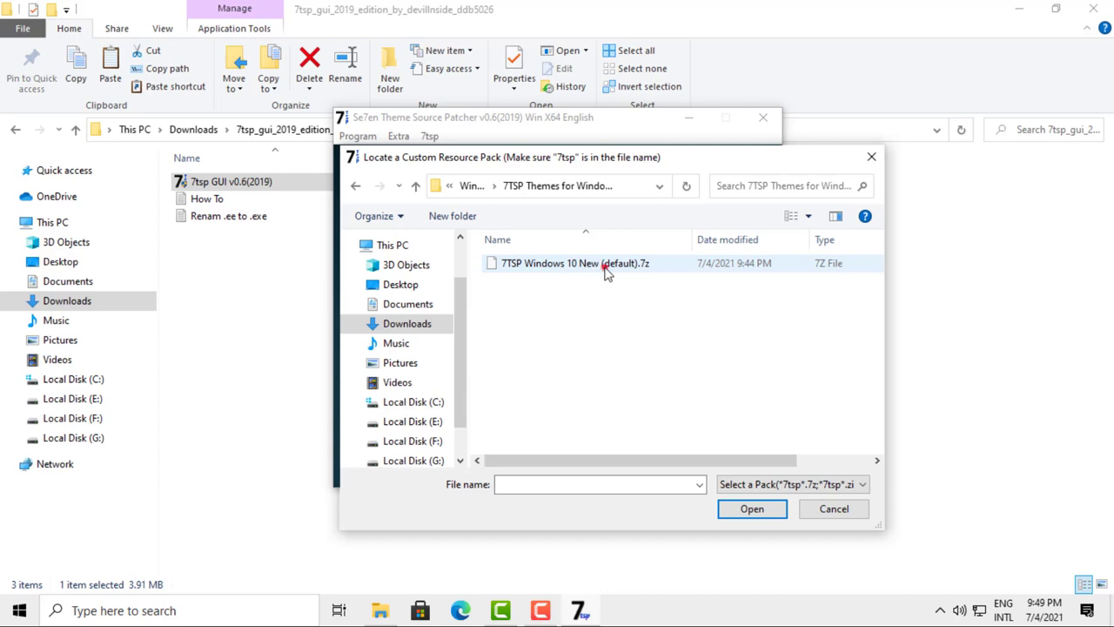
pyautogui.click(606, 271)
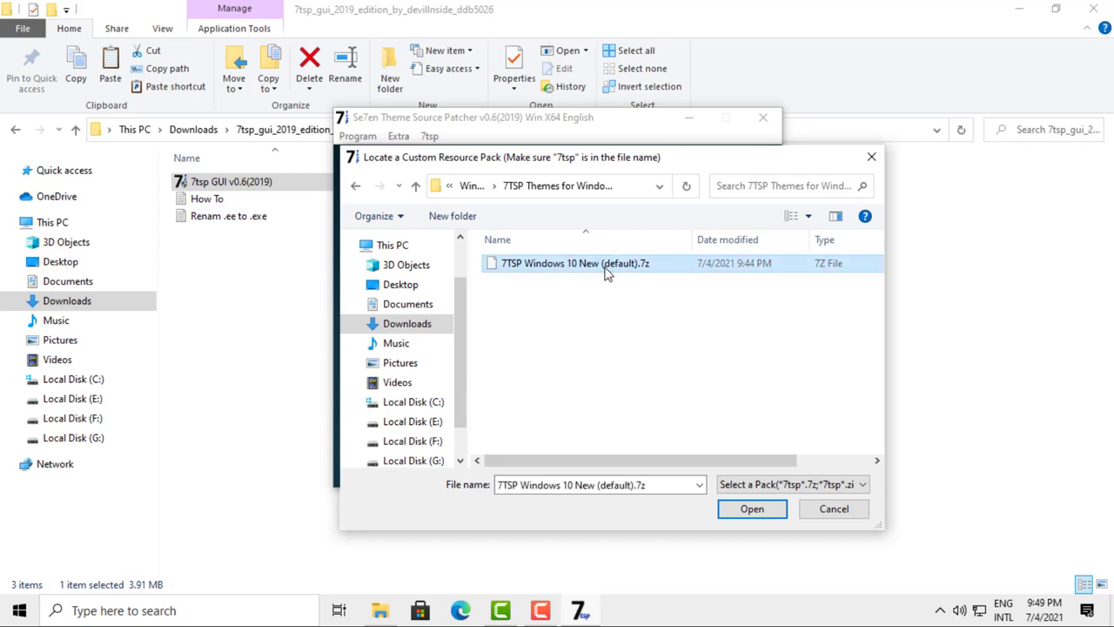
pyautogui.click(750, 511)
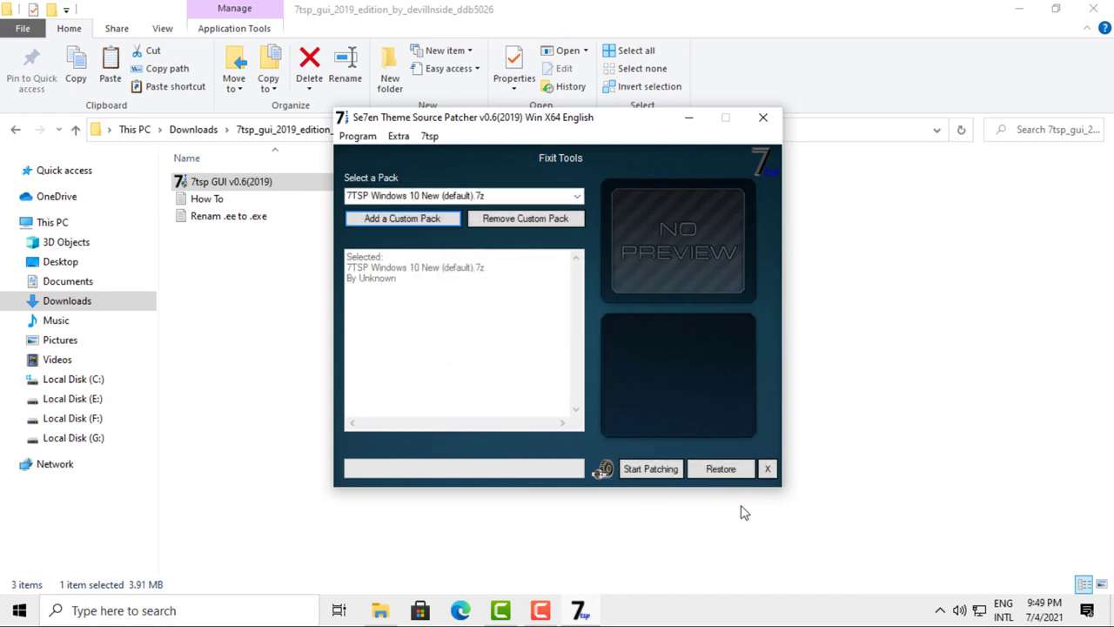
# Patch the system with the loaded icon pack, keeping restore point creation enabled.
pyautogui.click(658, 472)
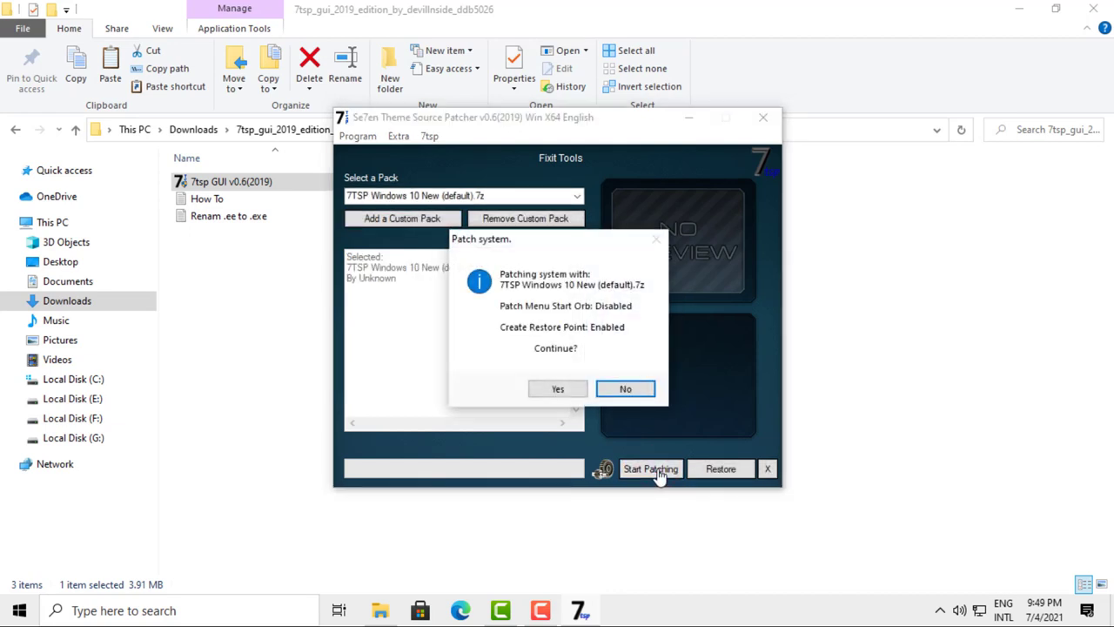
pyautogui.click(558, 393)
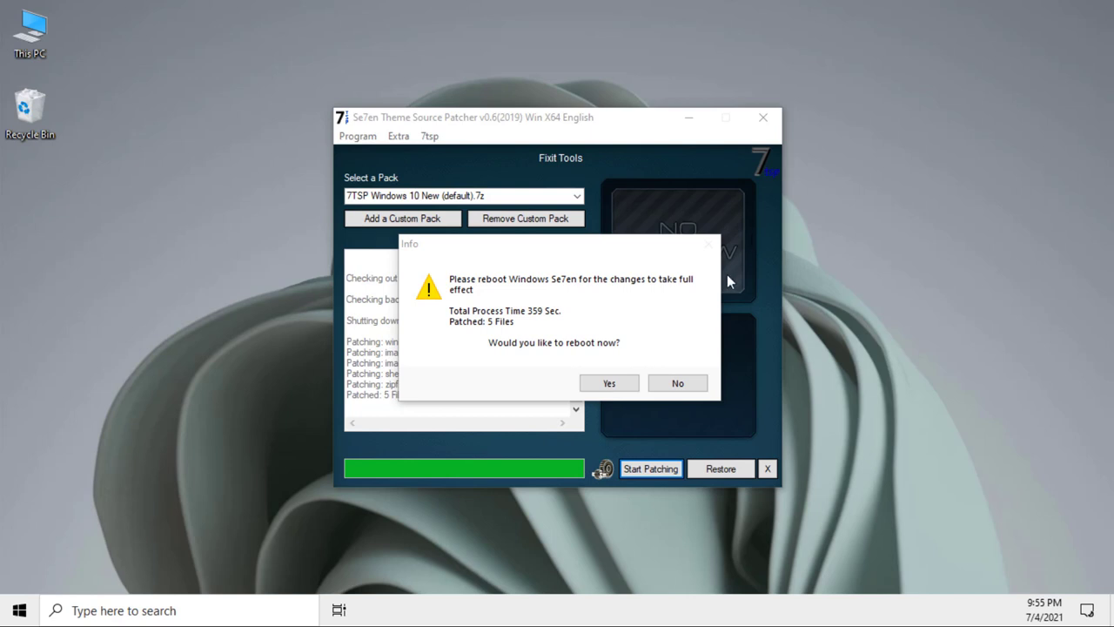
# Decline the reboot offered after patching, close the theme source patcher and dismiss the system patched message.
pyautogui.click(678, 384)
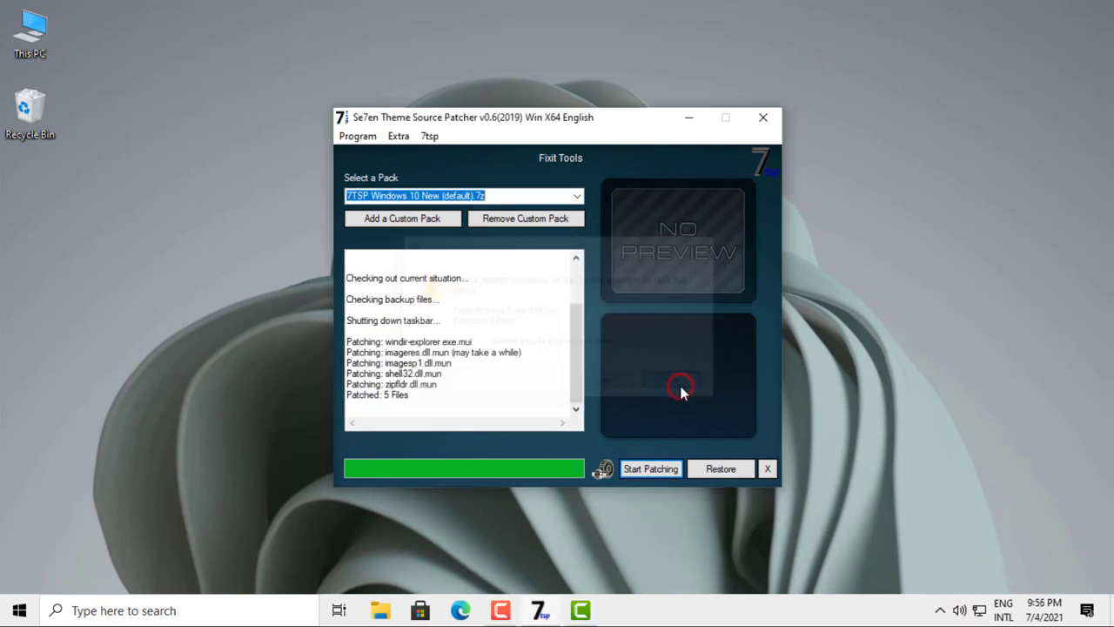
pyautogui.click(764, 117)
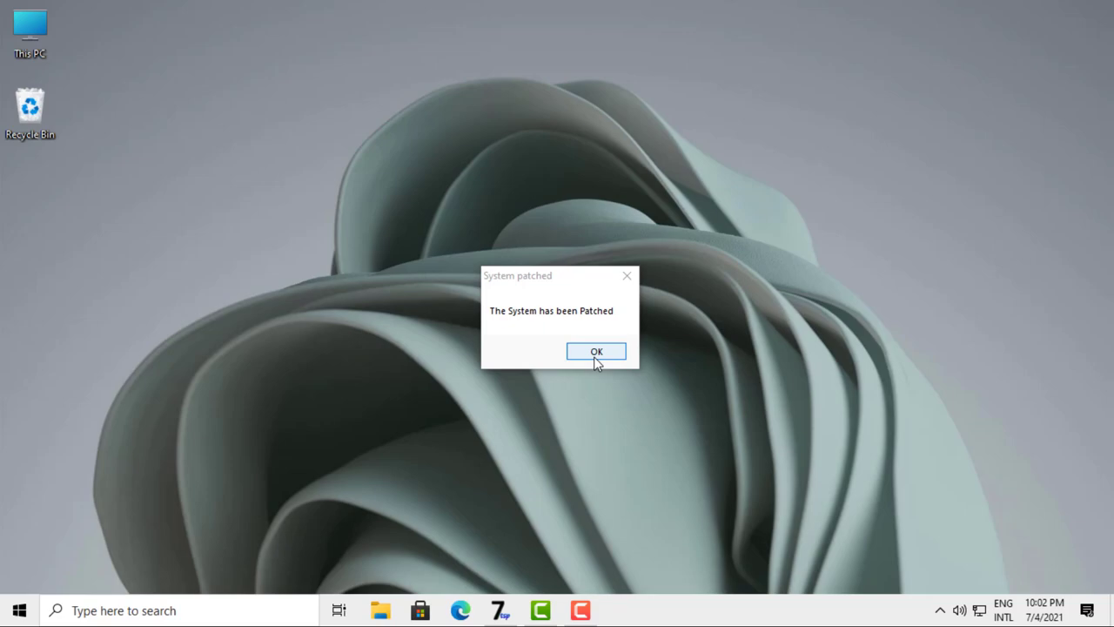
pyautogui.click(596, 357)
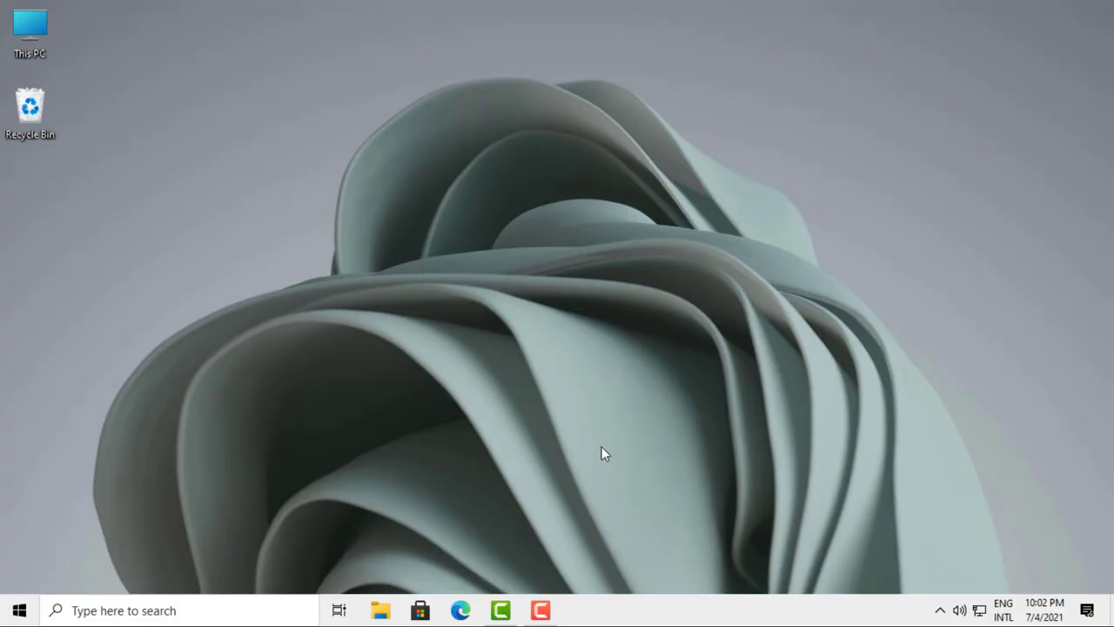
# Remove the Task View button from the taskbar and set the taskbar search to Hidden.
pyautogui.rightClick(644, 616)
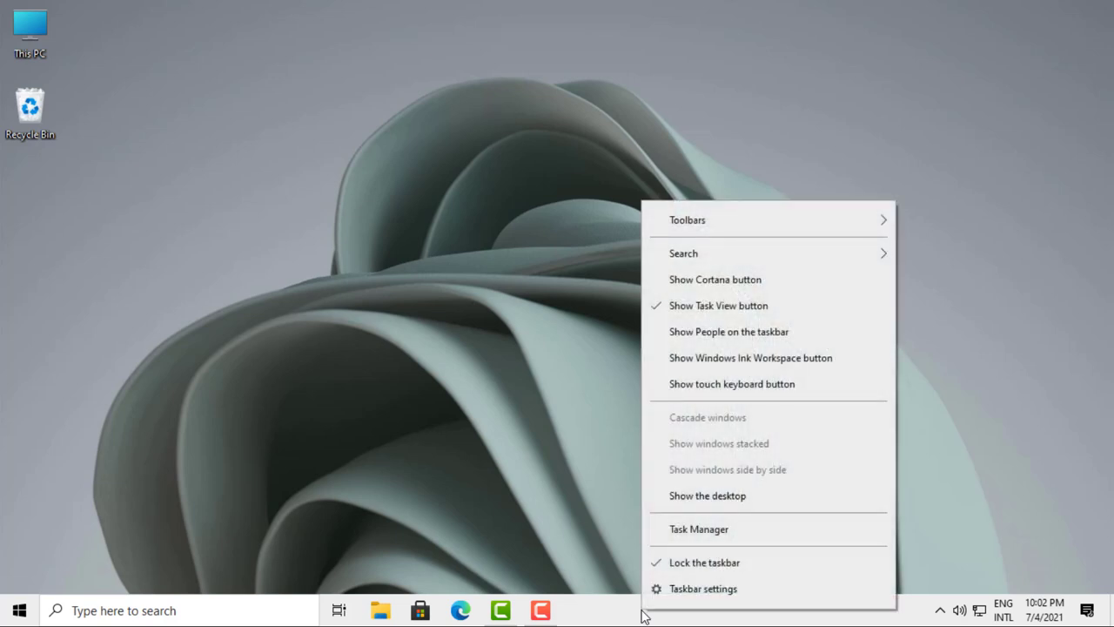
pyautogui.click(688, 307)
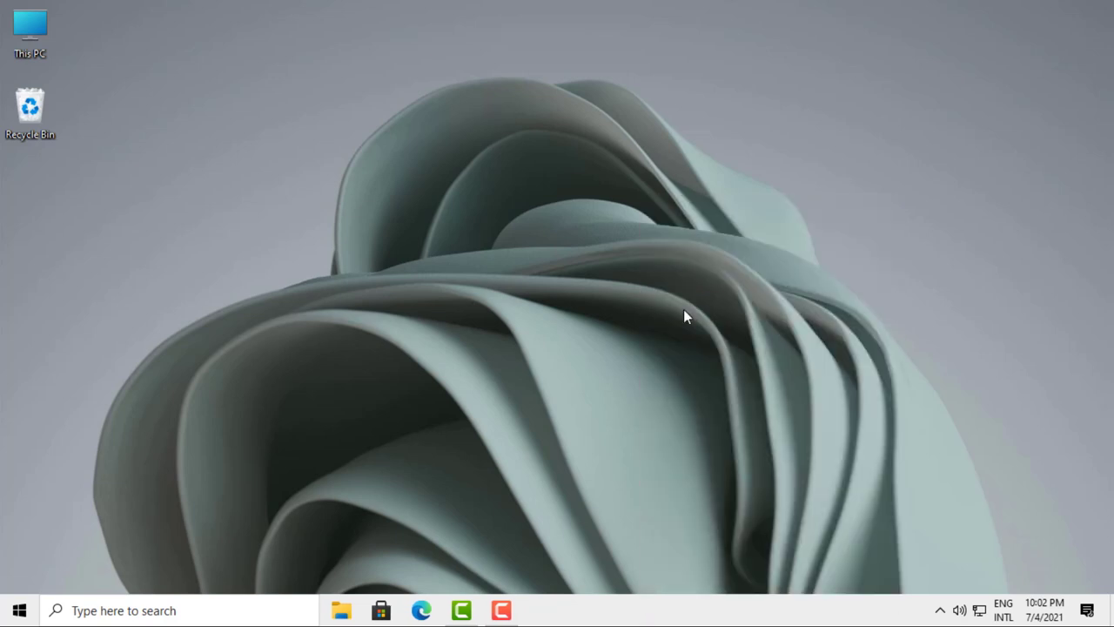
pyautogui.rightClick(585, 613)
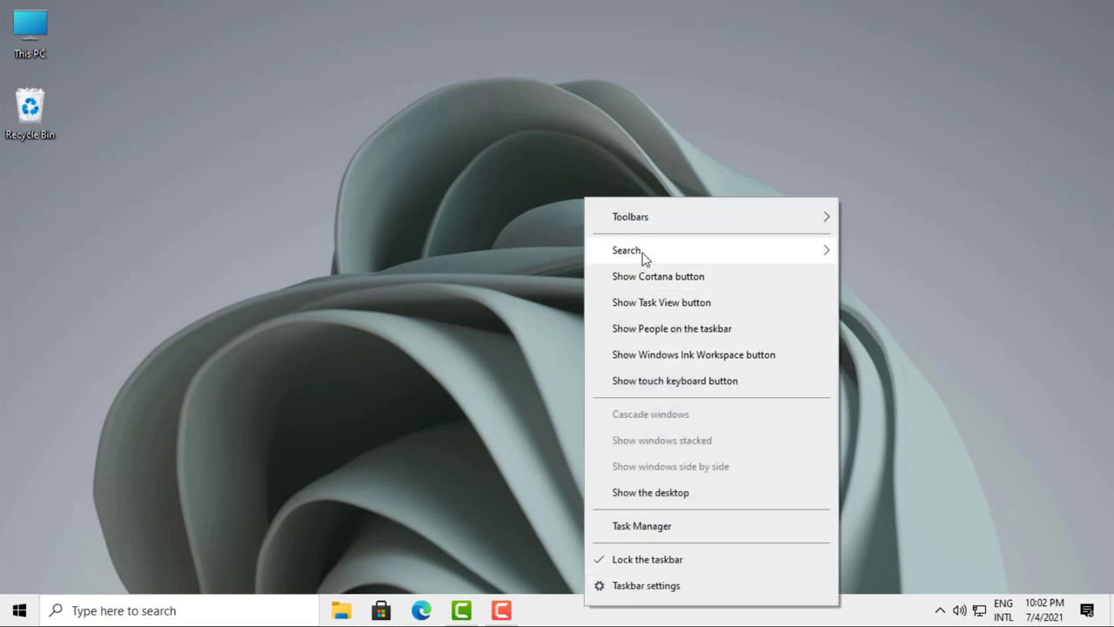
pyautogui.moveTo(705, 256)
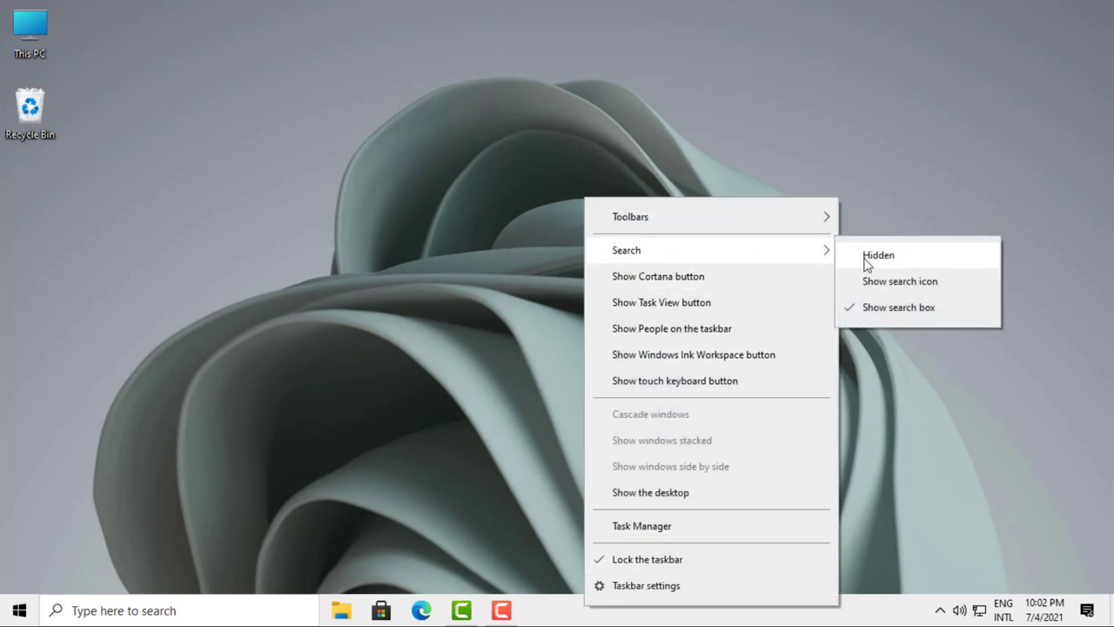
pyautogui.click(904, 259)
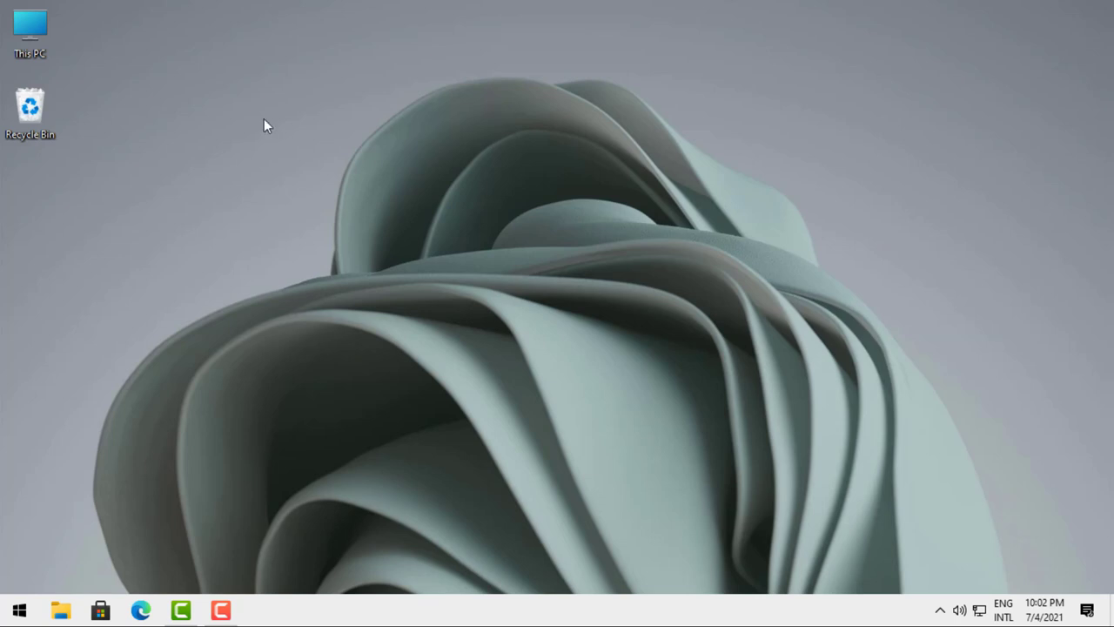
# Extract the Release archive in the Downloads folder to its default destination and run the TaskbarX application from the extracted folder.
pyautogui.doubleClick(37, 41)
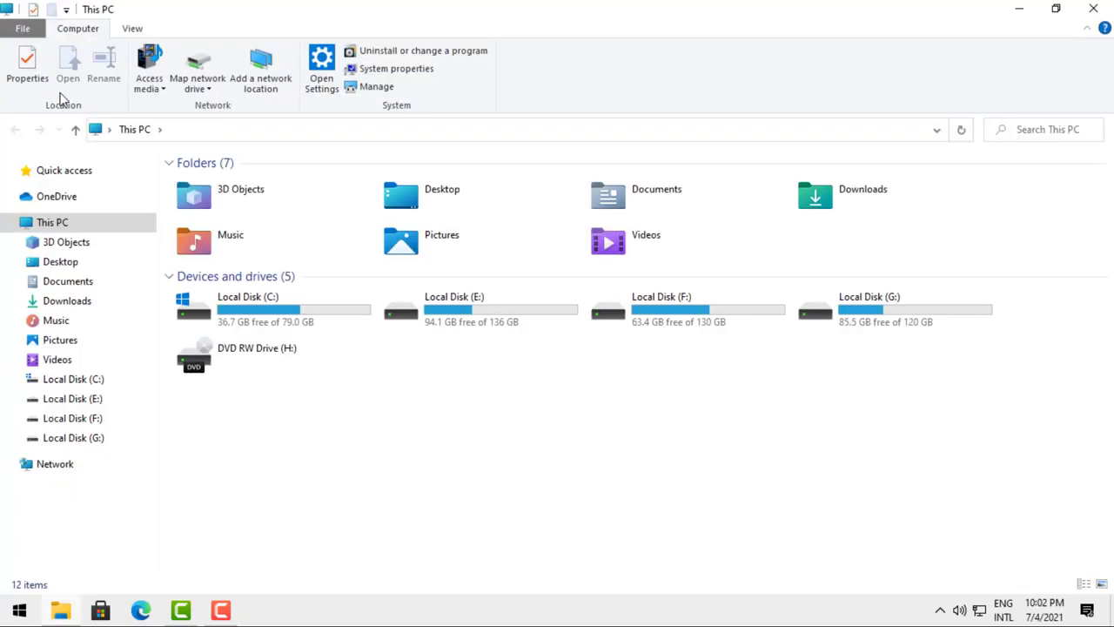
pyautogui.click(78, 305)
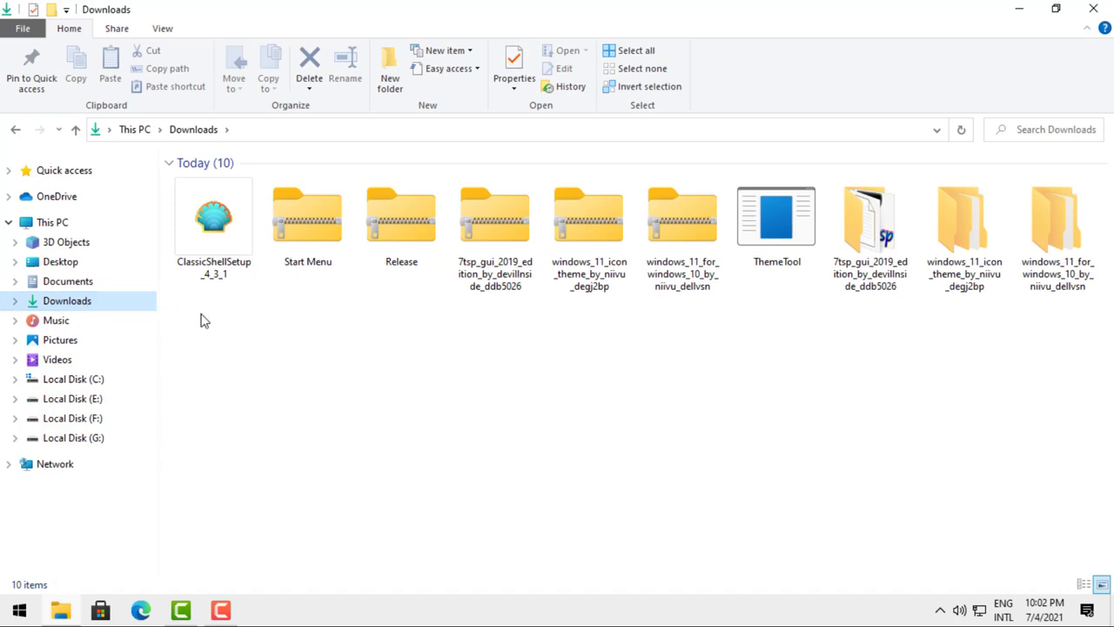
pyautogui.rightClick(393, 257)
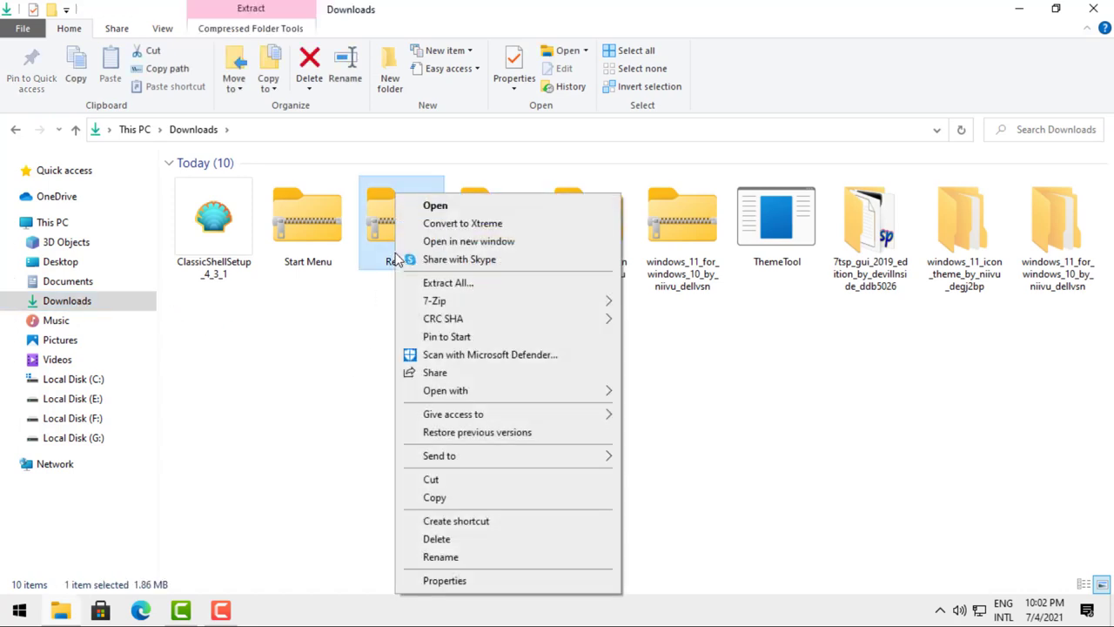
pyautogui.click(492, 284)
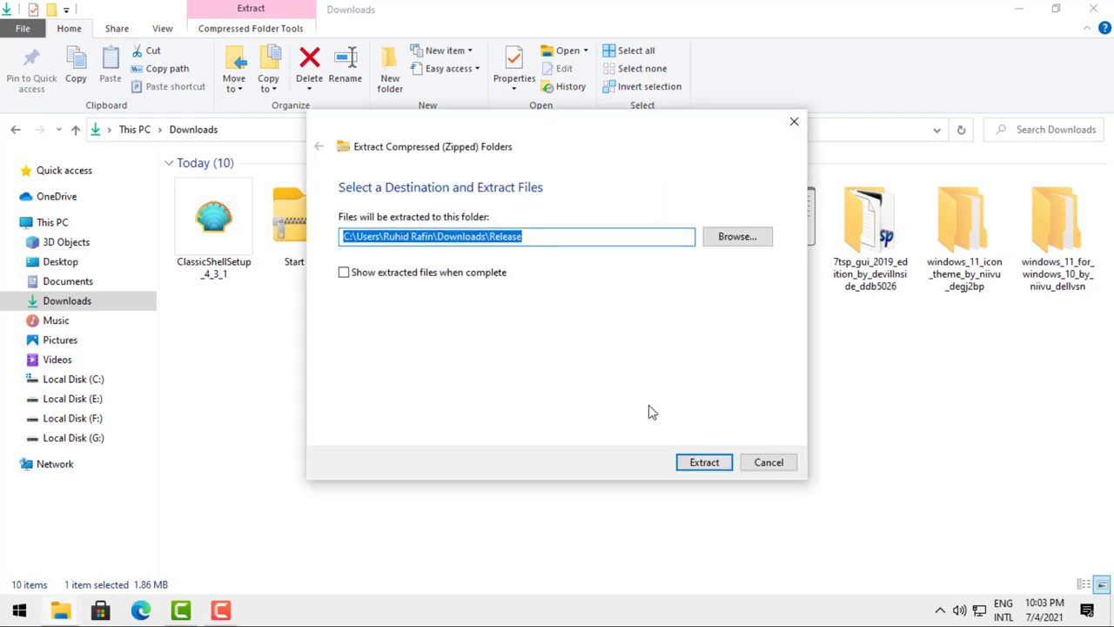
pyautogui.click(698, 466)
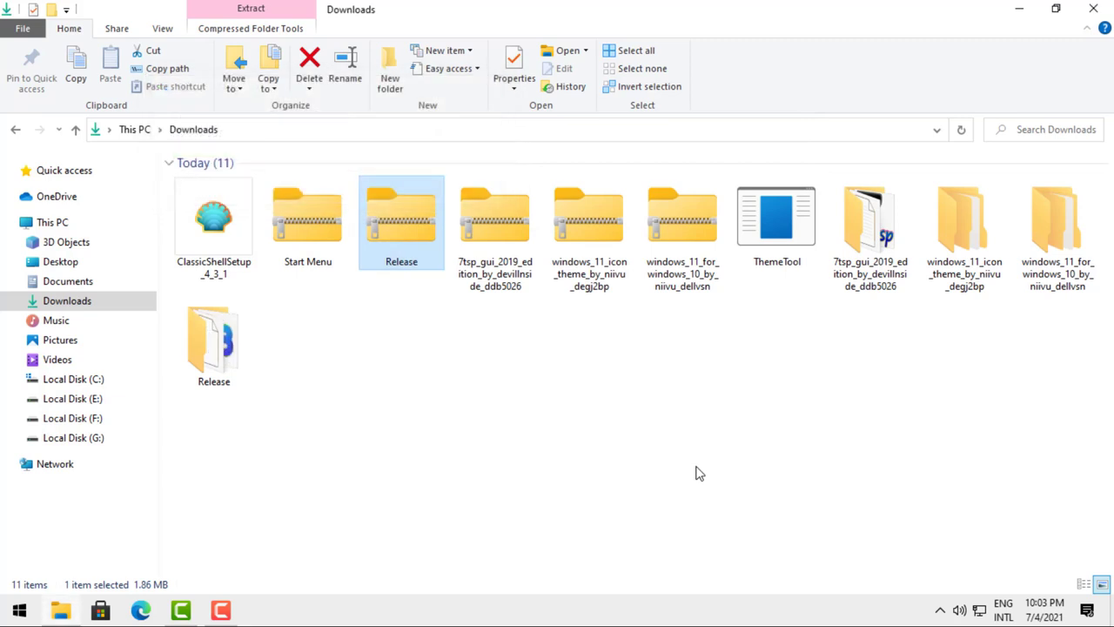
pyautogui.doubleClick(236, 363)
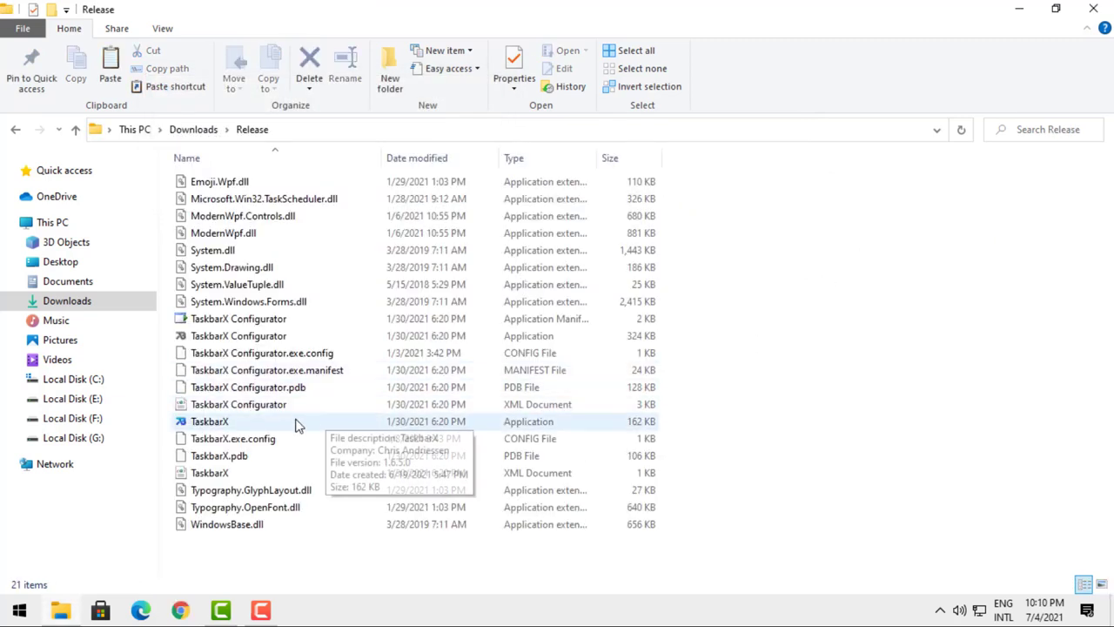
pyautogui.click(279, 426)
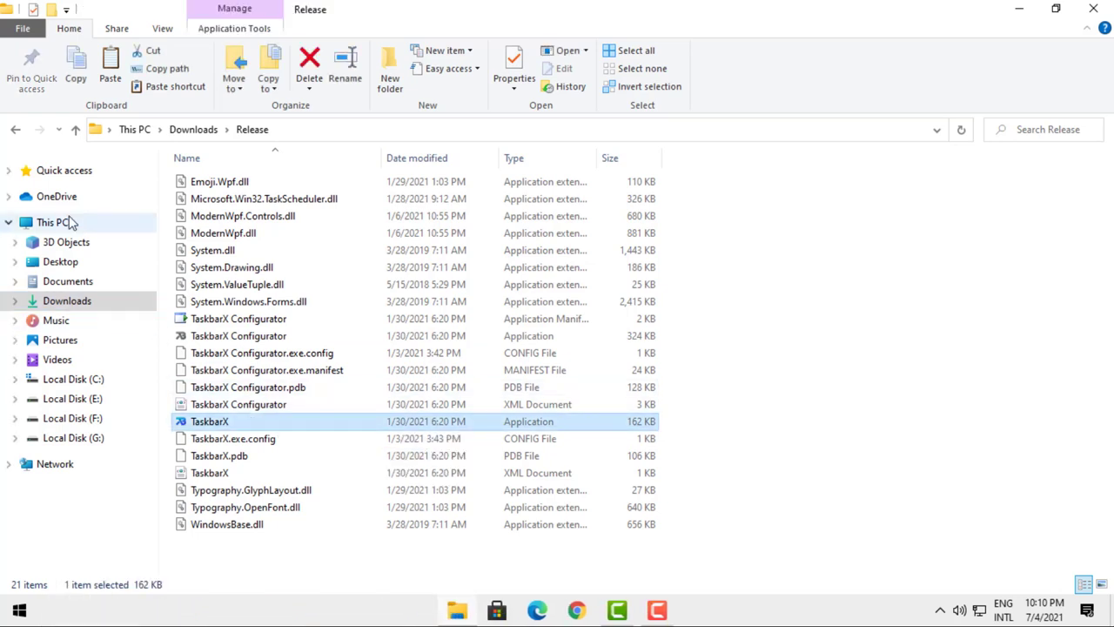
# Extract the Start Menu archive in the Downloads folder to its default destination.
pyautogui.click(16, 130)
pyautogui.click(321, 252)
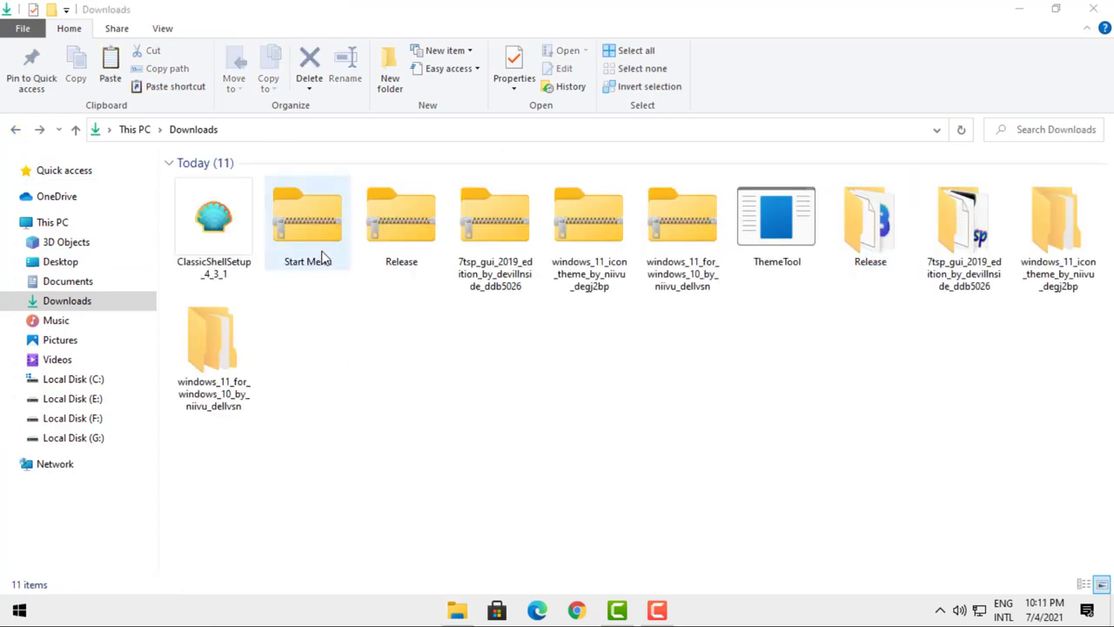
pyautogui.rightClick(321, 254)
pyautogui.click(409, 264)
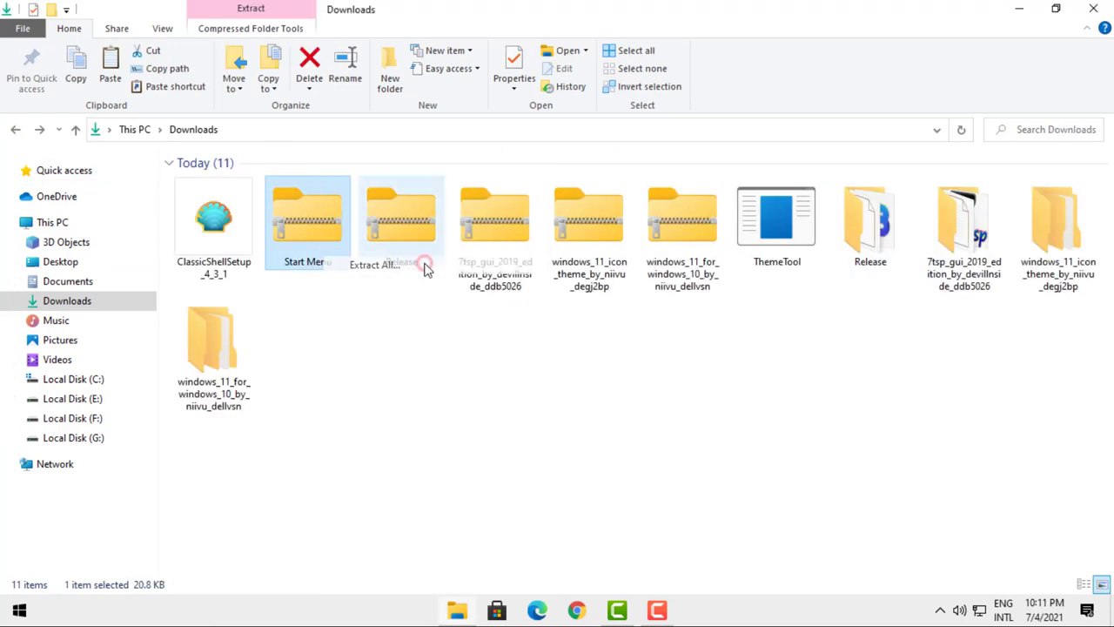
pyautogui.click(691, 461)
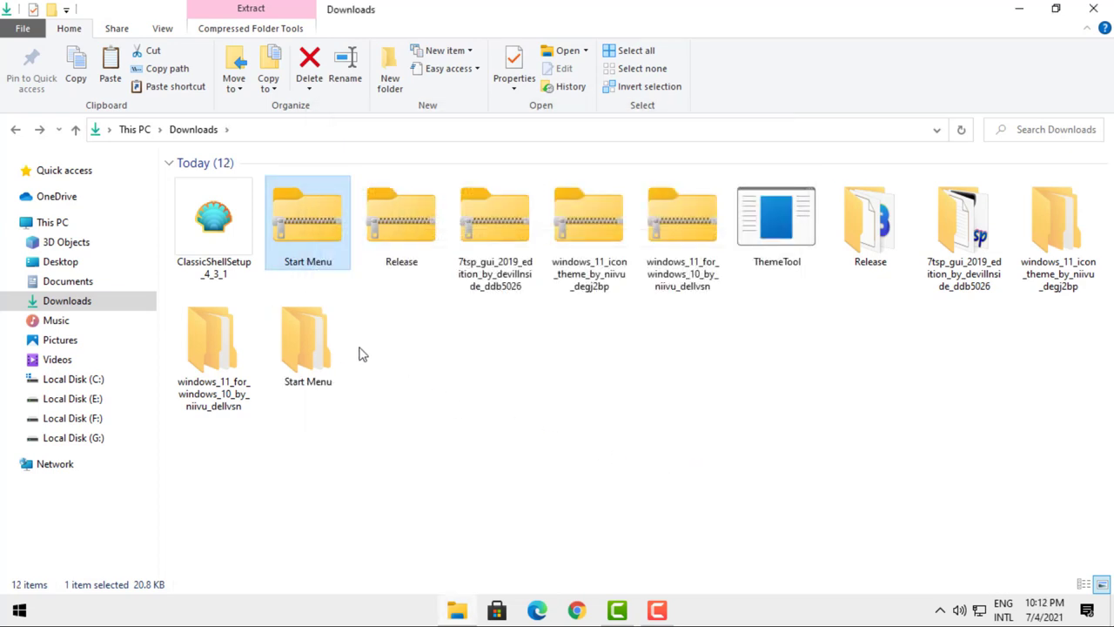
# Create a desktop shortcut to the Start application in the extracted Start Menu\Start Menu folder and minimize the folder window.
pyautogui.doubleClick(343, 348)
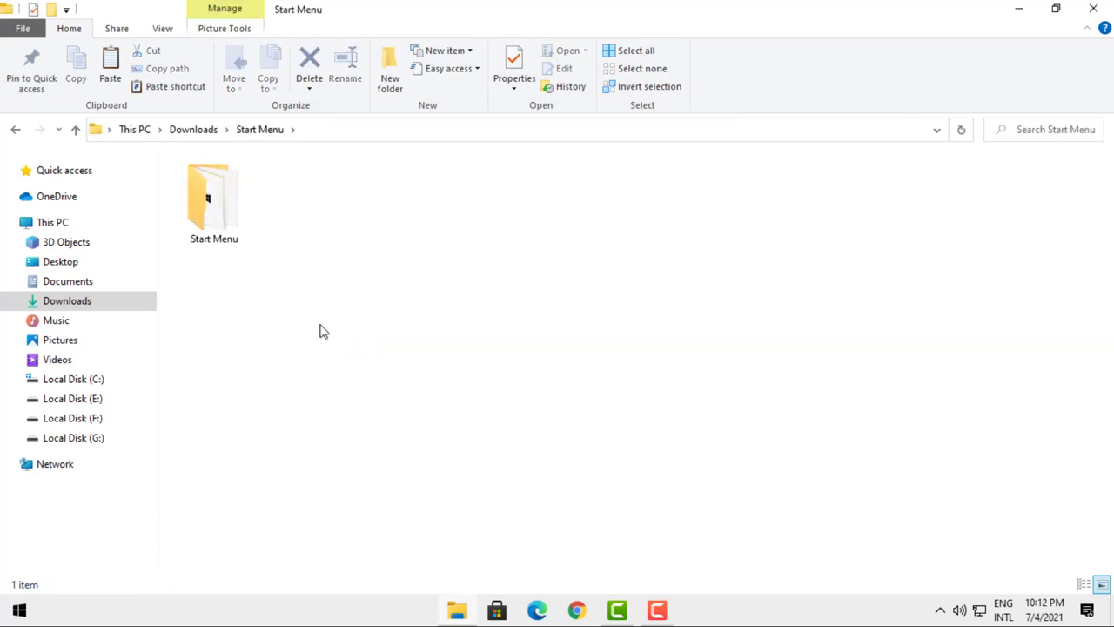
pyautogui.doubleClick(242, 251)
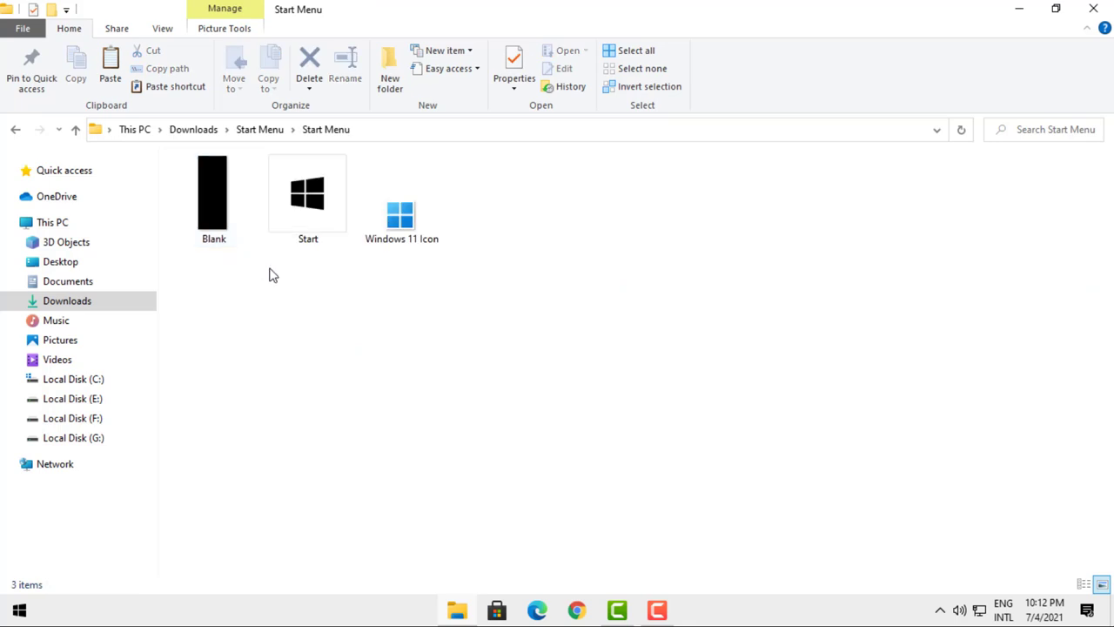
pyautogui.click(315, 231)
pyautogui.rightClick(315, 231)
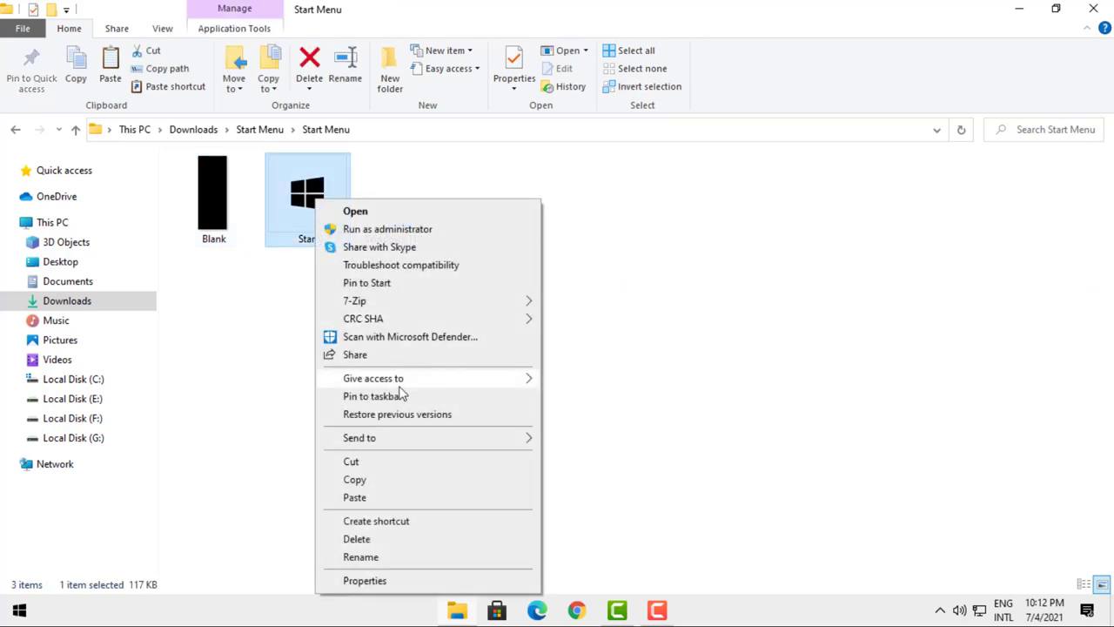
pyautogui.moveTo(433, 444)
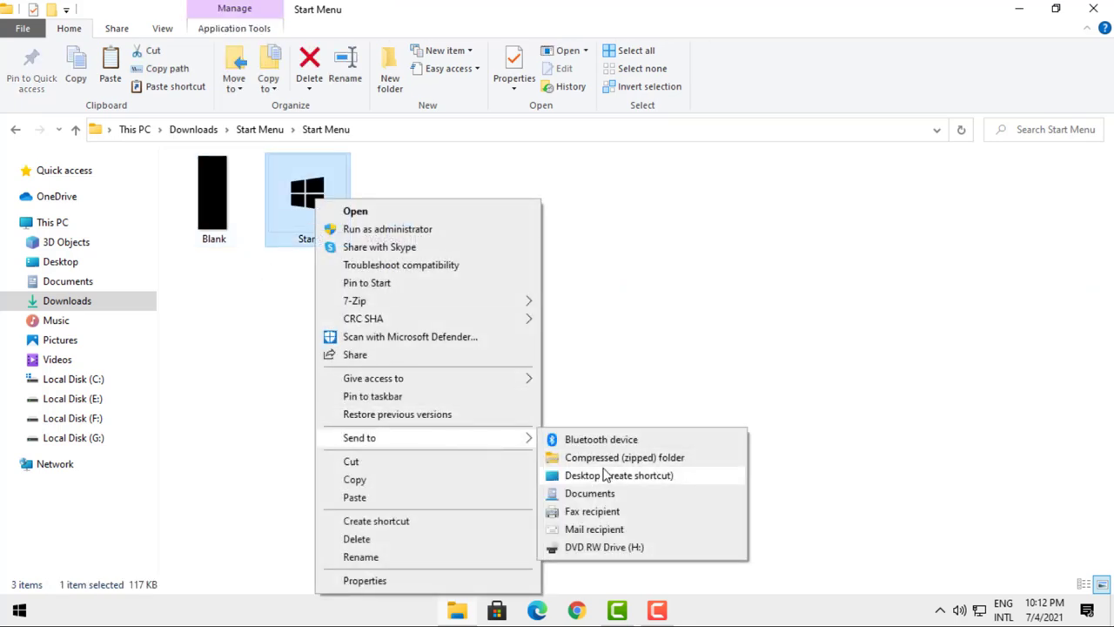
pyautogui.click(659, 476)
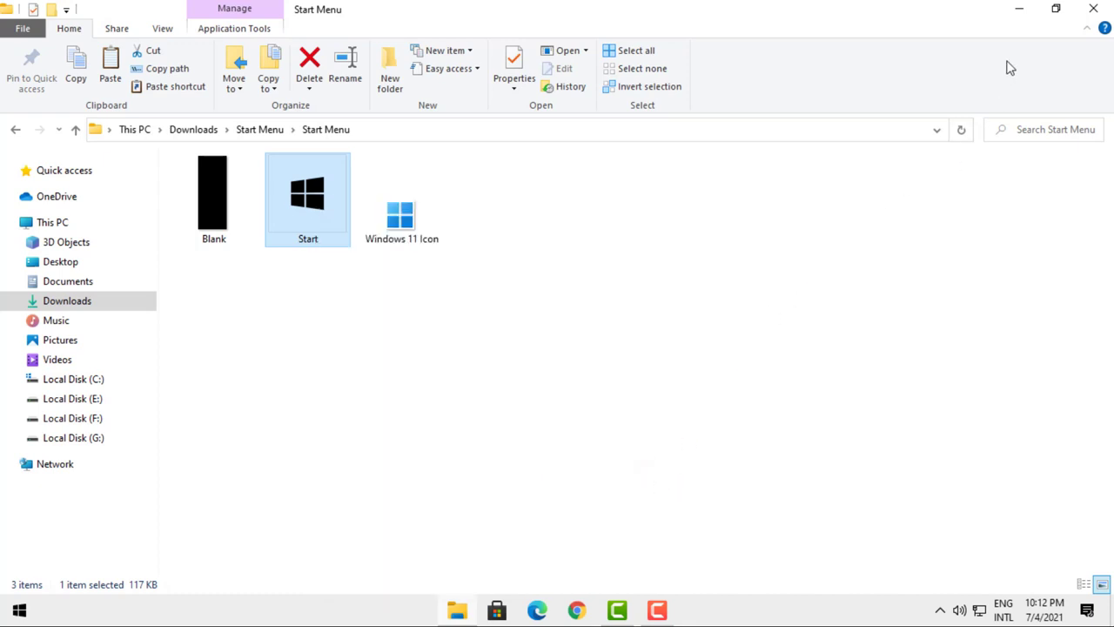
pyautogui.click(1019, 9)
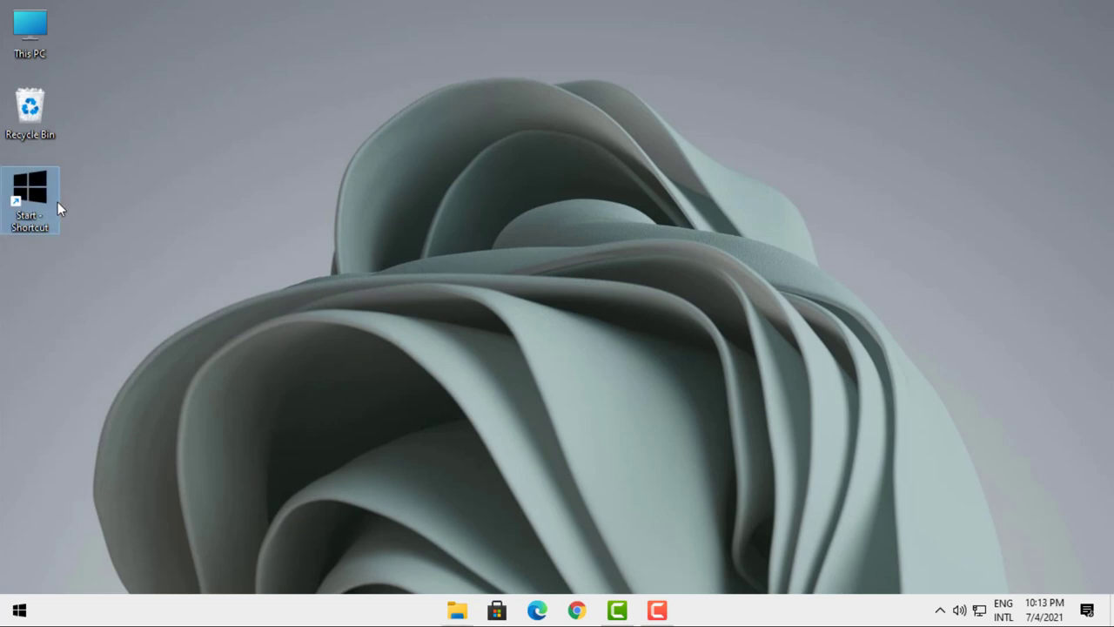
# Change the icon of the Start desktop shortcut to Windows 11 Icon from Downloads\Start Menu\Start Menu and apply it.
pyautogui.rightClick(58, 202)
pyautogui.click(159, 568)
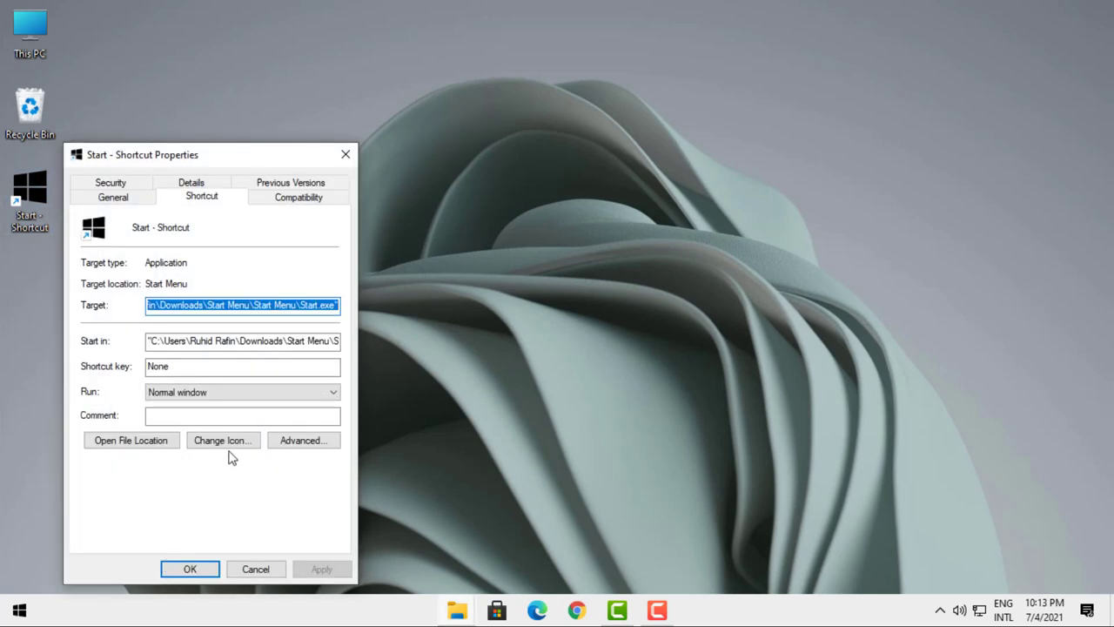
pyautogui.click(226, 446)
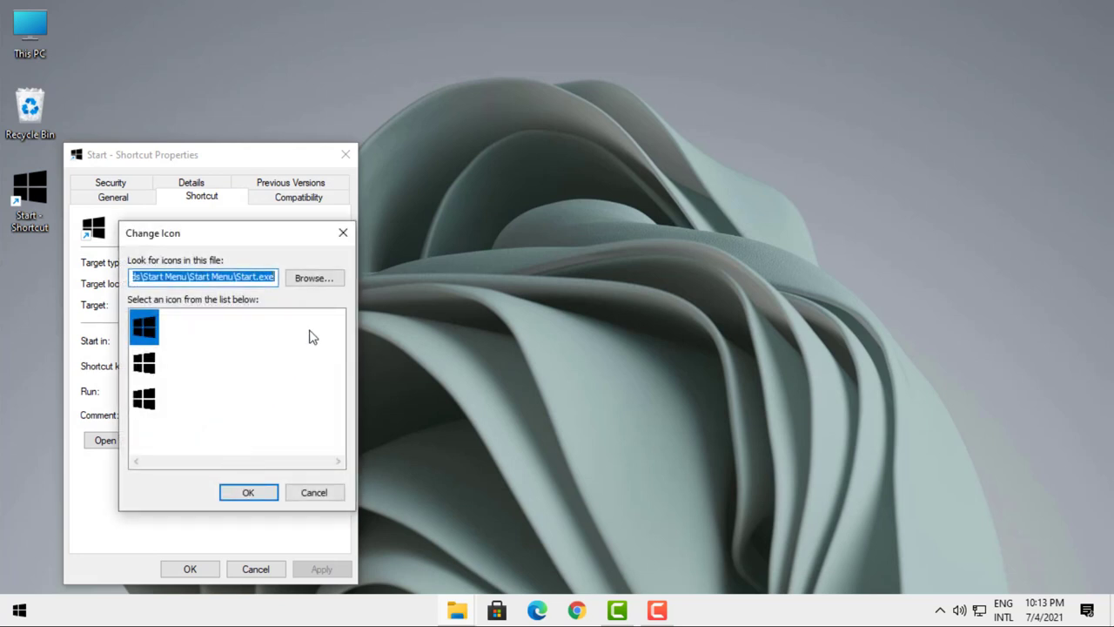
pyautogui.click(315, 279)
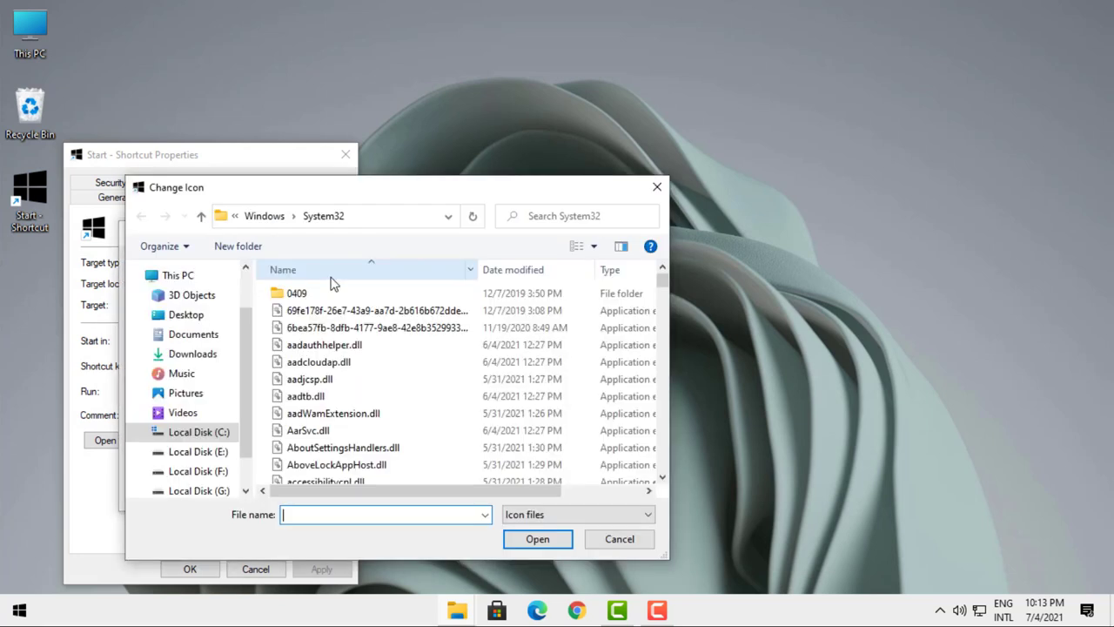
pyautogui.click(196, 354)
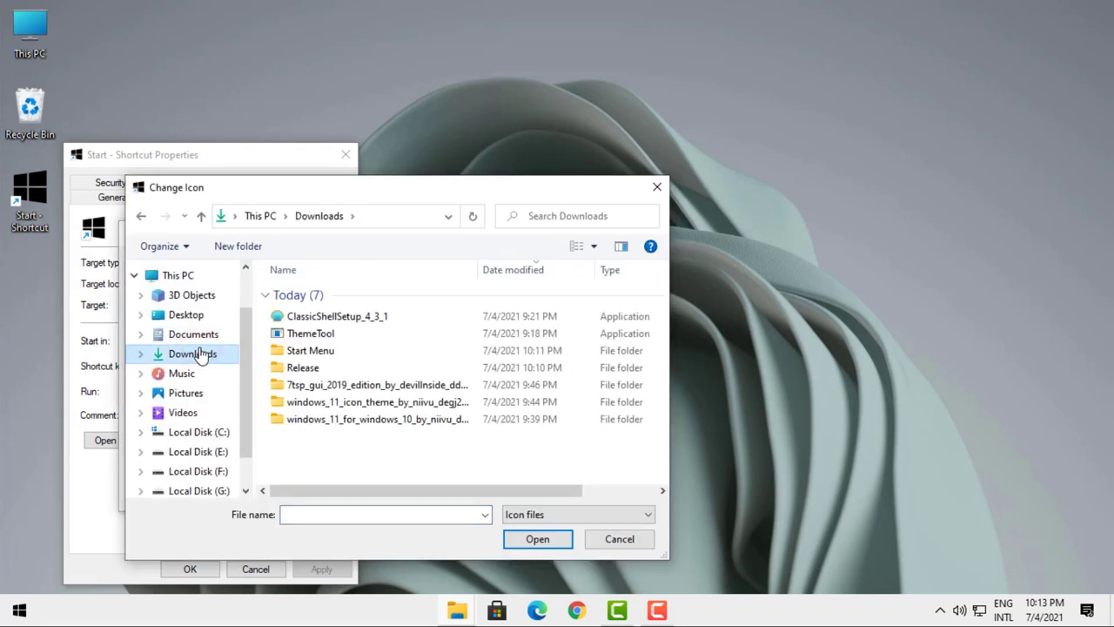
pyautogui.doubleClick(355, 352)
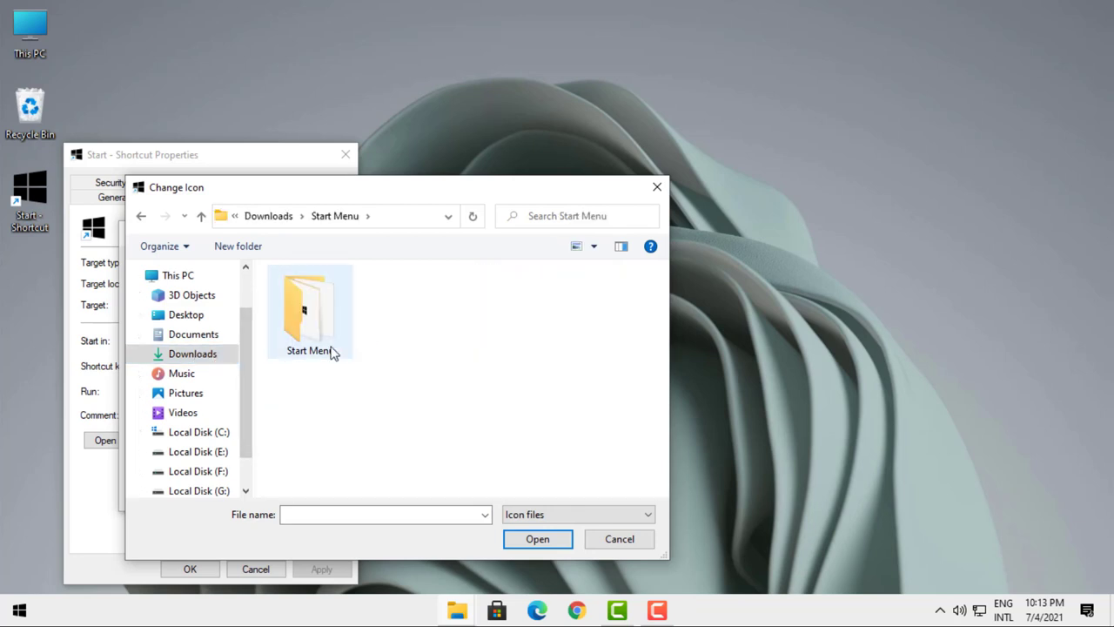
pyautogui.doubleClick(309, 314)
pyautogui.click(415, 346)
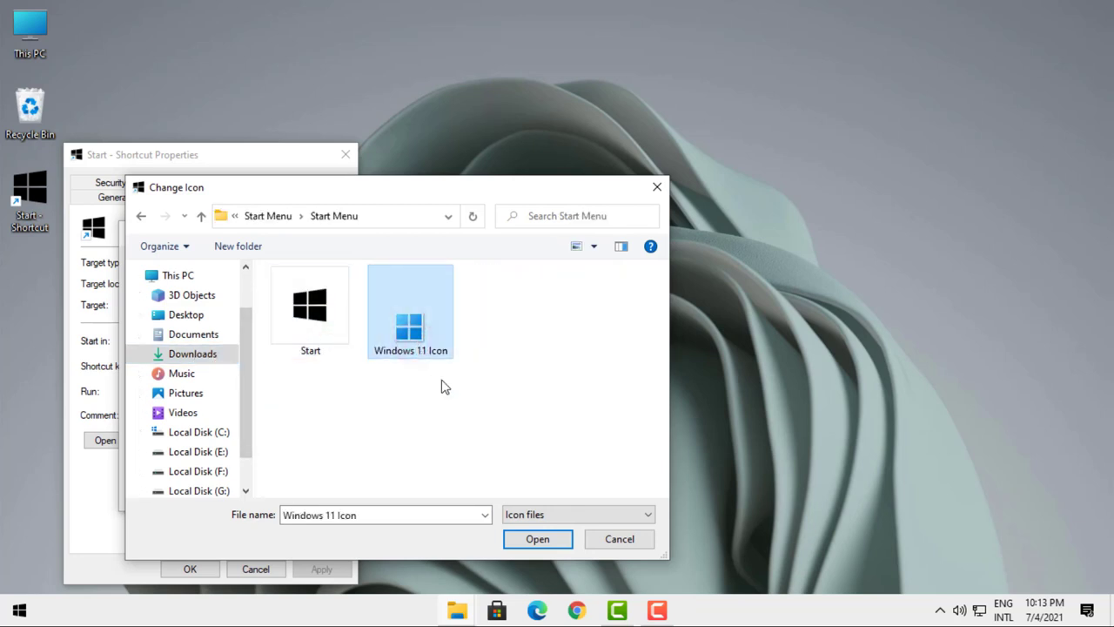
pyautogui.click(540, 546)
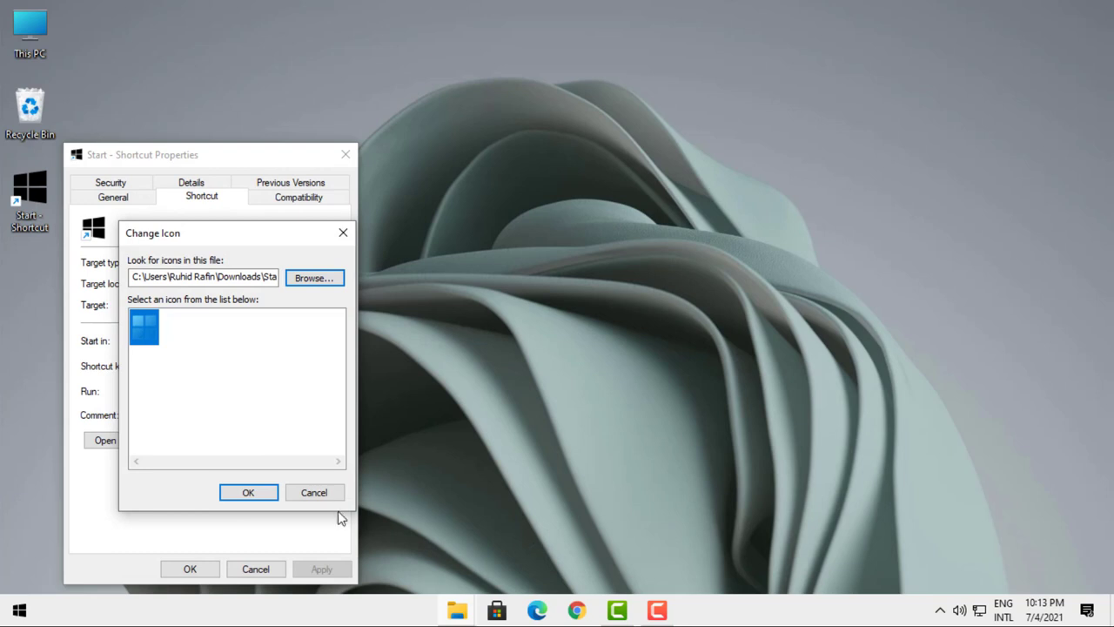
pyautogui.click(248, 493)
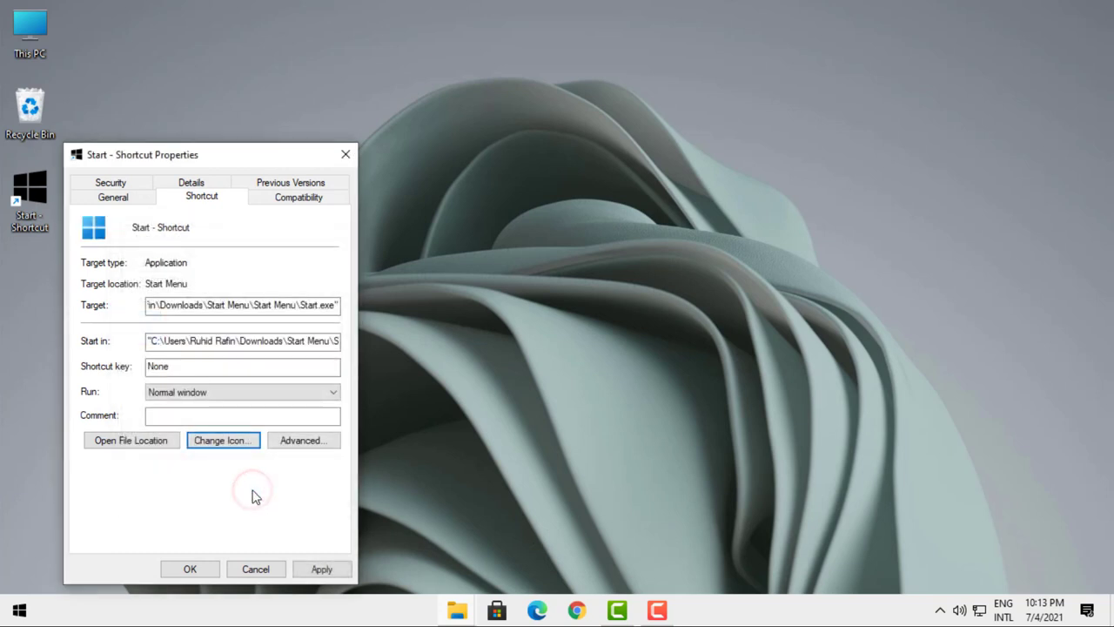
pyautogui.click(319, 570)
pyautogui.click(191, 569)
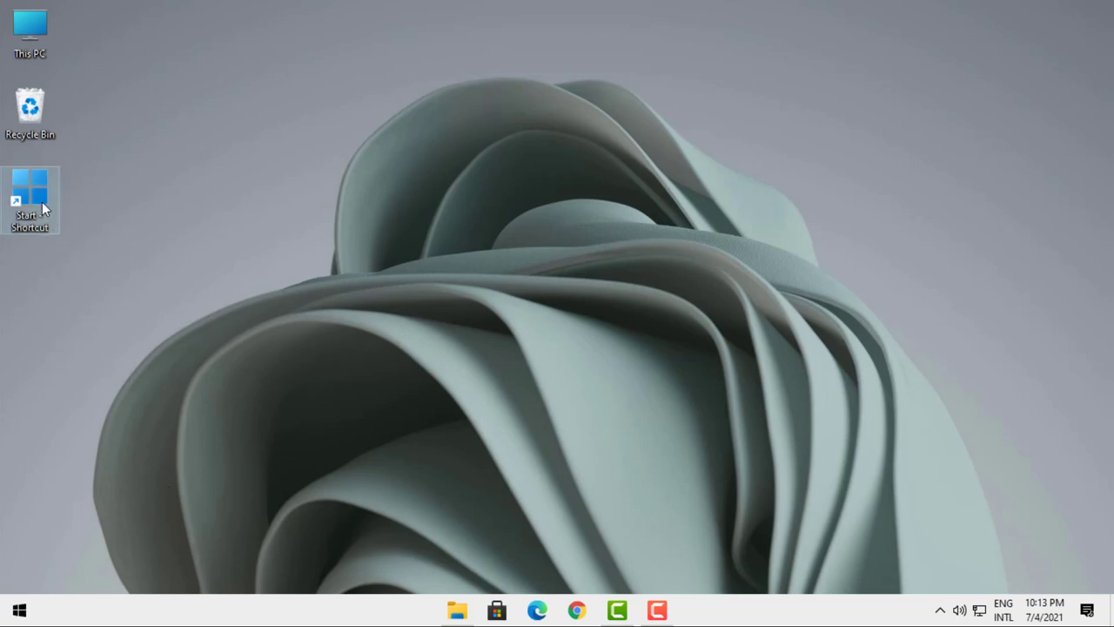
# Pin the Start shortcut to the taskbar and place it before the File Explorer icon.
pyautogui.moveTo(42, 202); pyautogui.dragTo(427, 609)
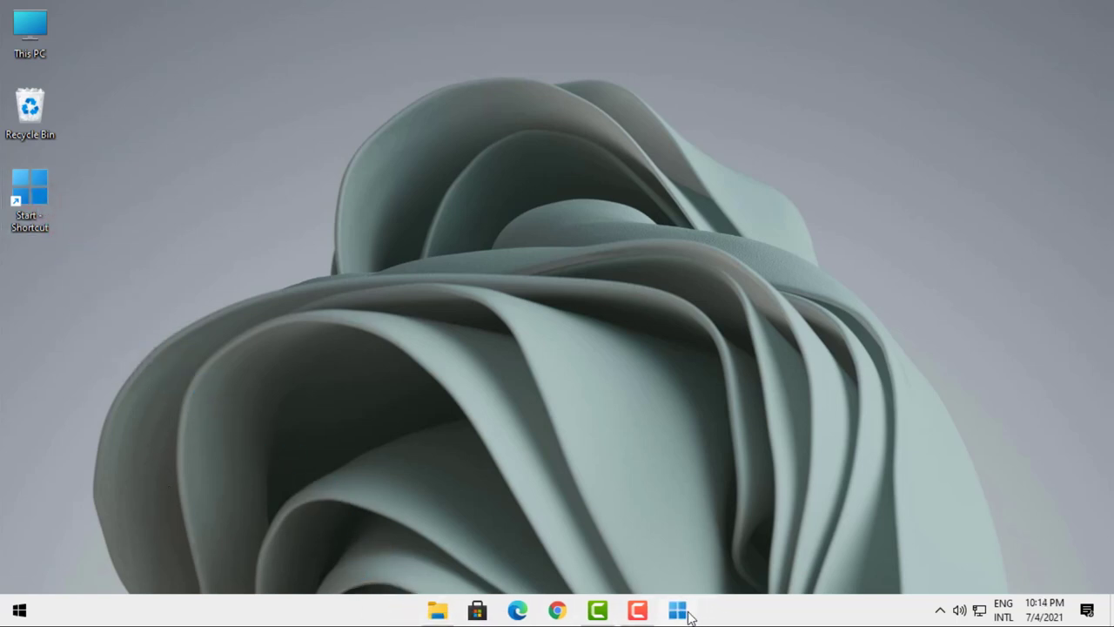
pyautogui.moveTo(692, 609); pyautogui.dragTo(432, 613)
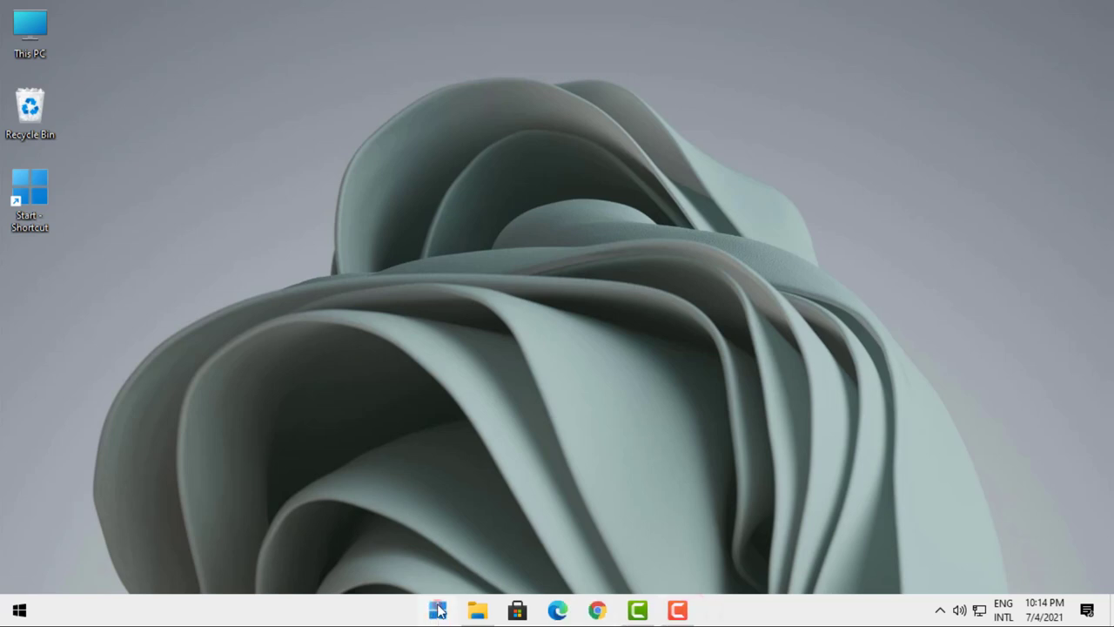
# Test the pinned Start shortcut on the taskbar by opening and closing the Start menu with it.
pyautogui.click(438, 611)
pyautogui.click(641, 449)
pyautogui.click(439, 610)
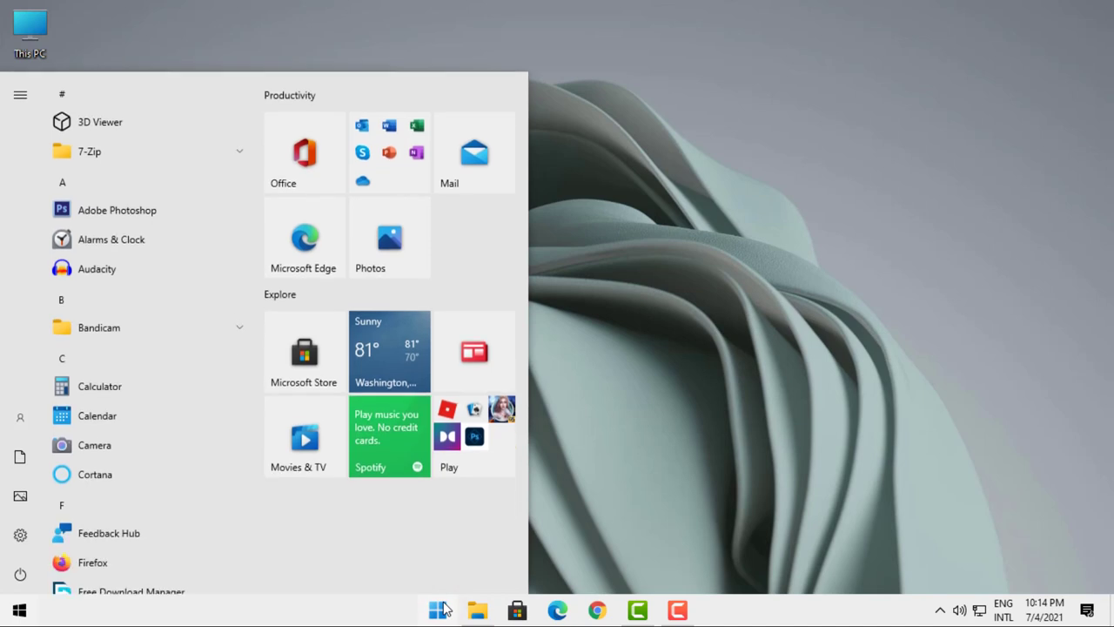
pyautogui.click(579, 497)
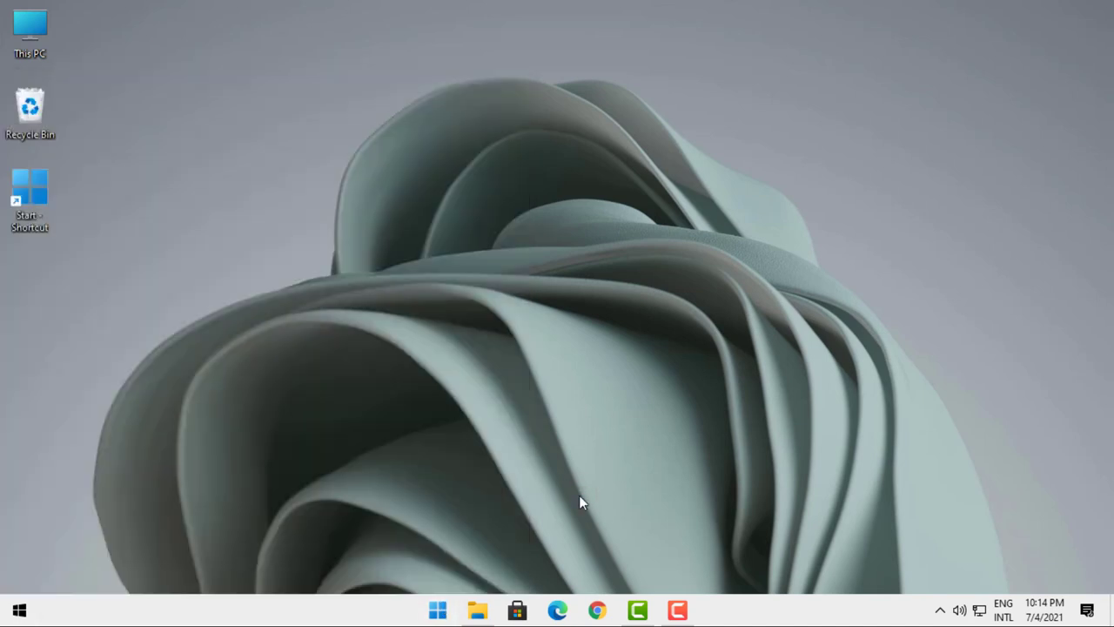
# Run ClassicShellSetup_4_3_1 from the Downloads folder and accept its license agreement.
pyautogui.doubleClick(45, 54)
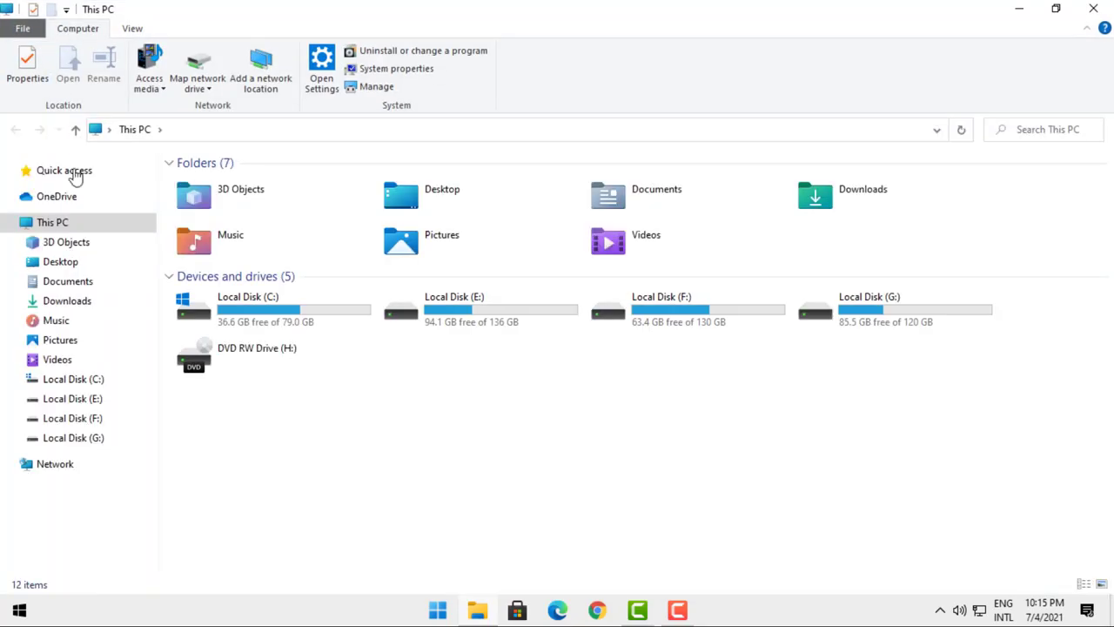
pyautogui.click(83, 301)
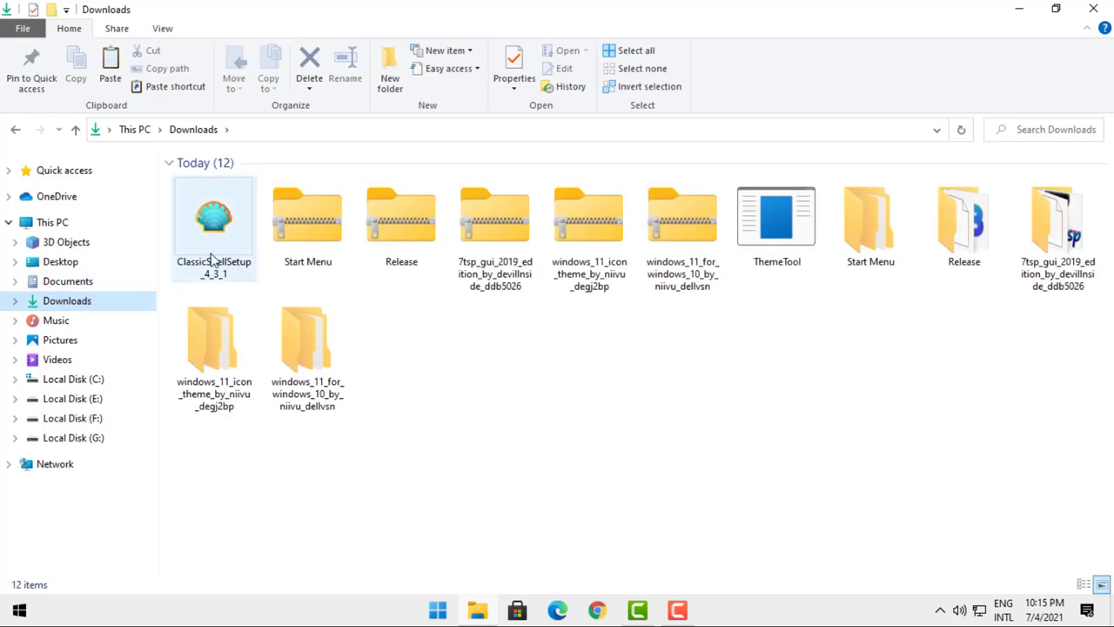
pyautogui.click(222, 248)
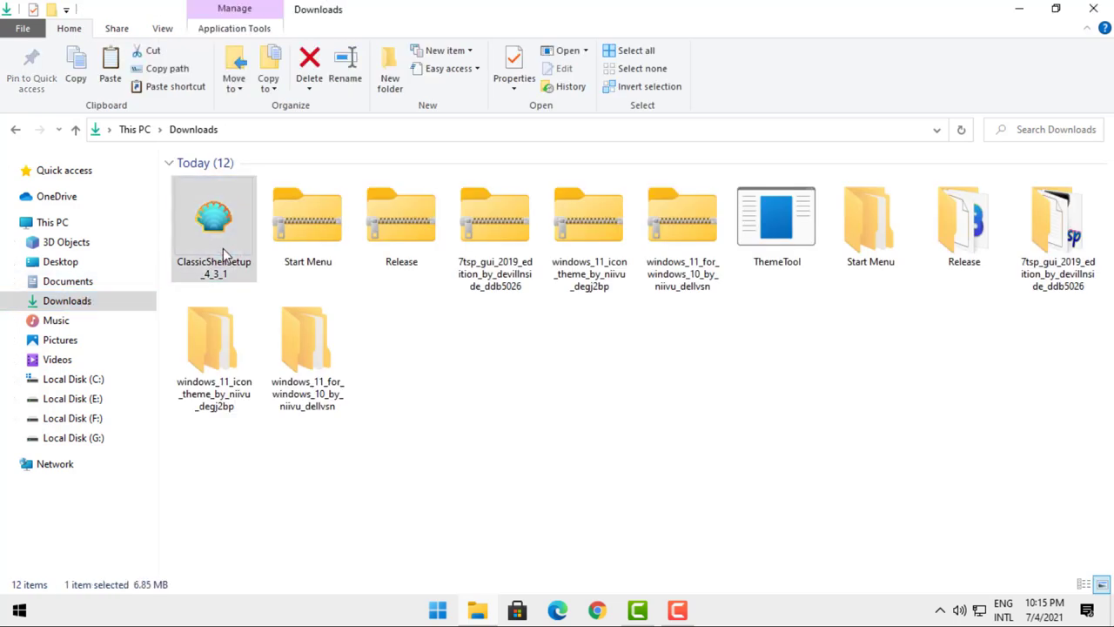
pyautogui.doubleClick(223, 248)
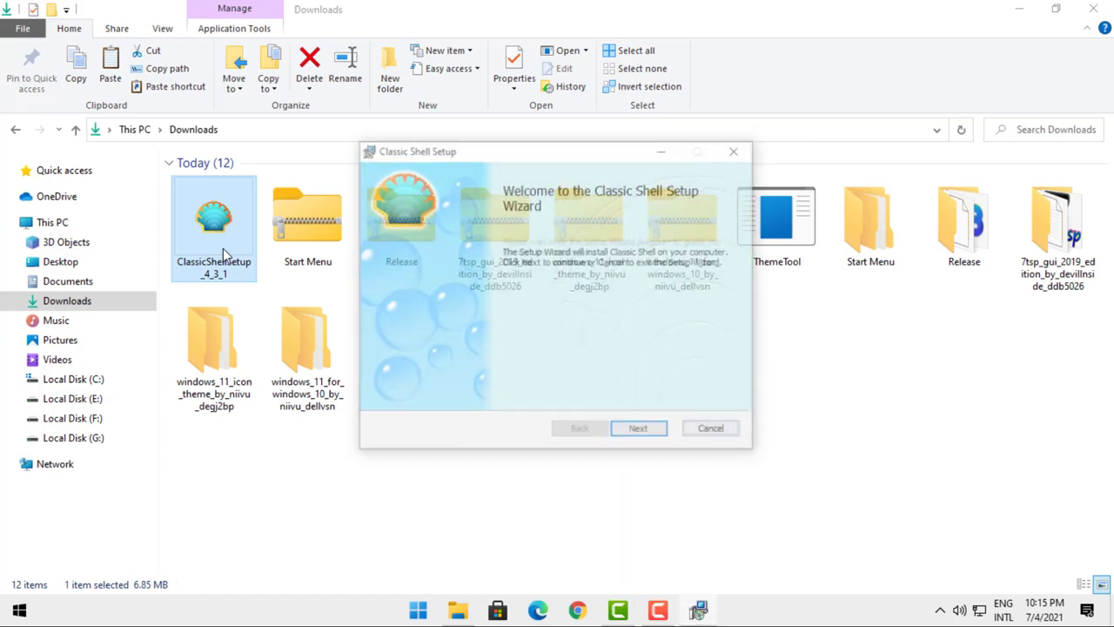
pyautogui.click(639, 431)
pyautogui.click(383, 393)
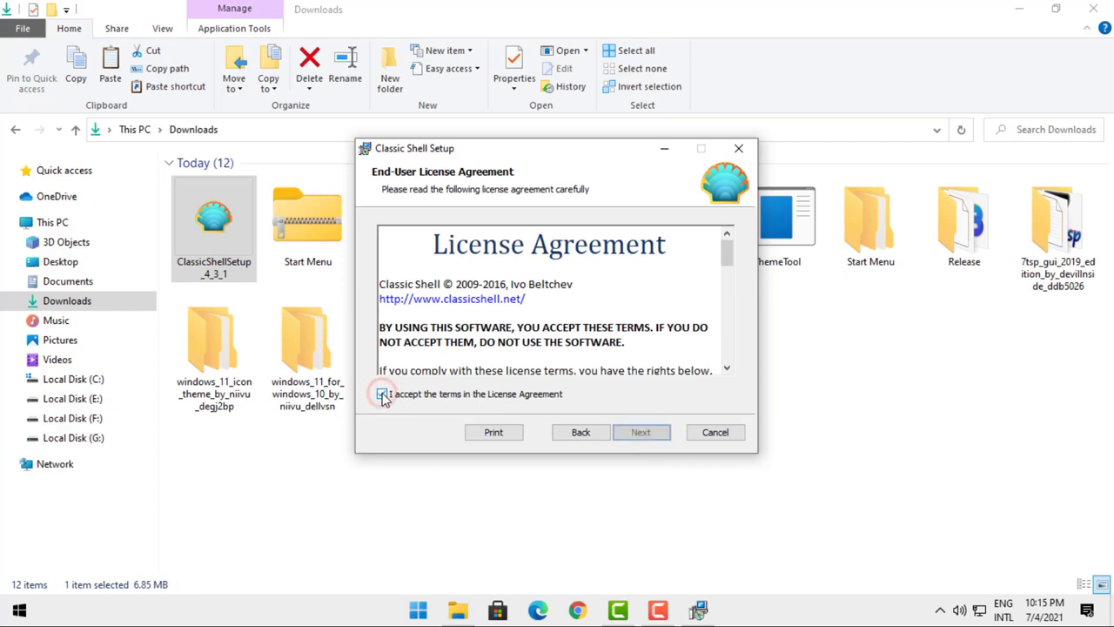
pyautogui.click(637, 435)
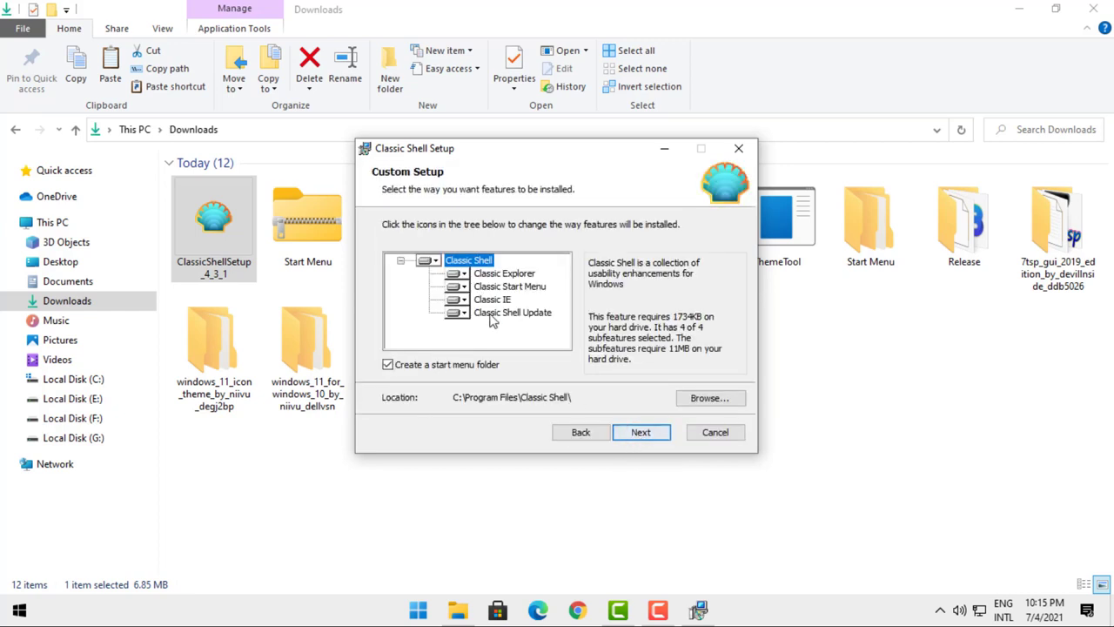
# Exclude Classic Explorer, Classic IE and Classic Shell Update from the installation, keeping Classic Start Menu, and continue the setup.
pyautogui.click(460, 274)
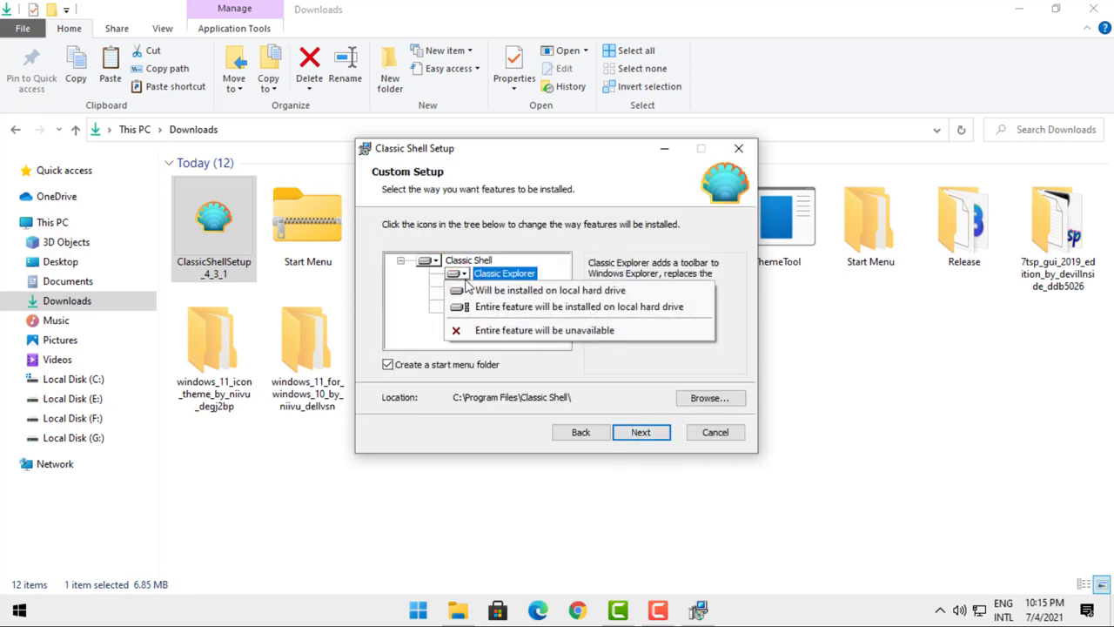
pyautogui.click(485, 331)
pyautogui.click(459, 300)
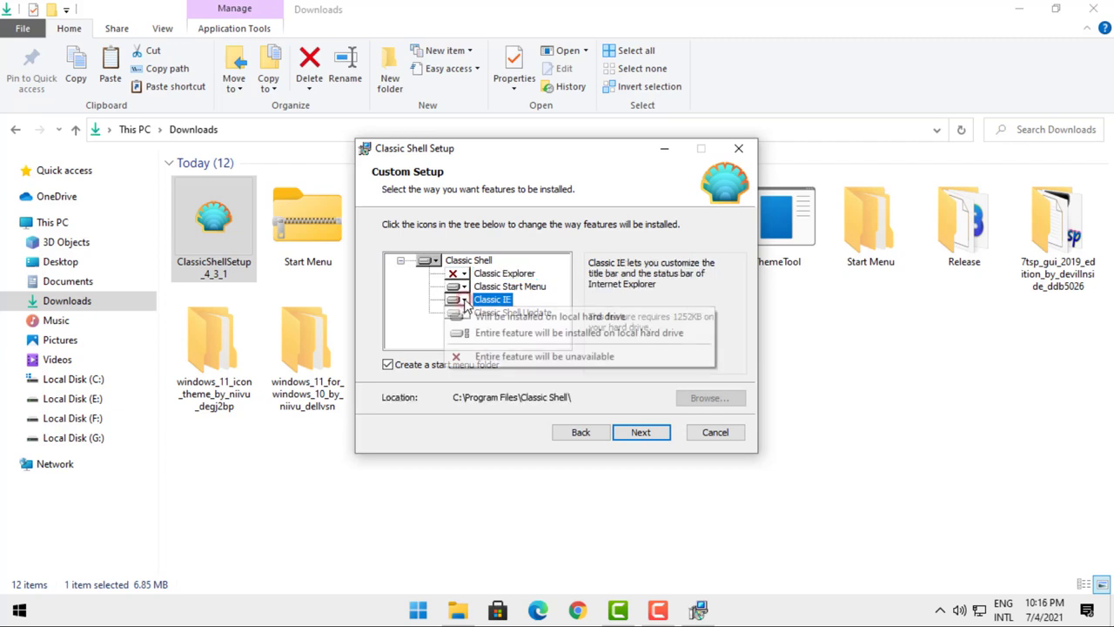
pyautogui.click(492, 357)
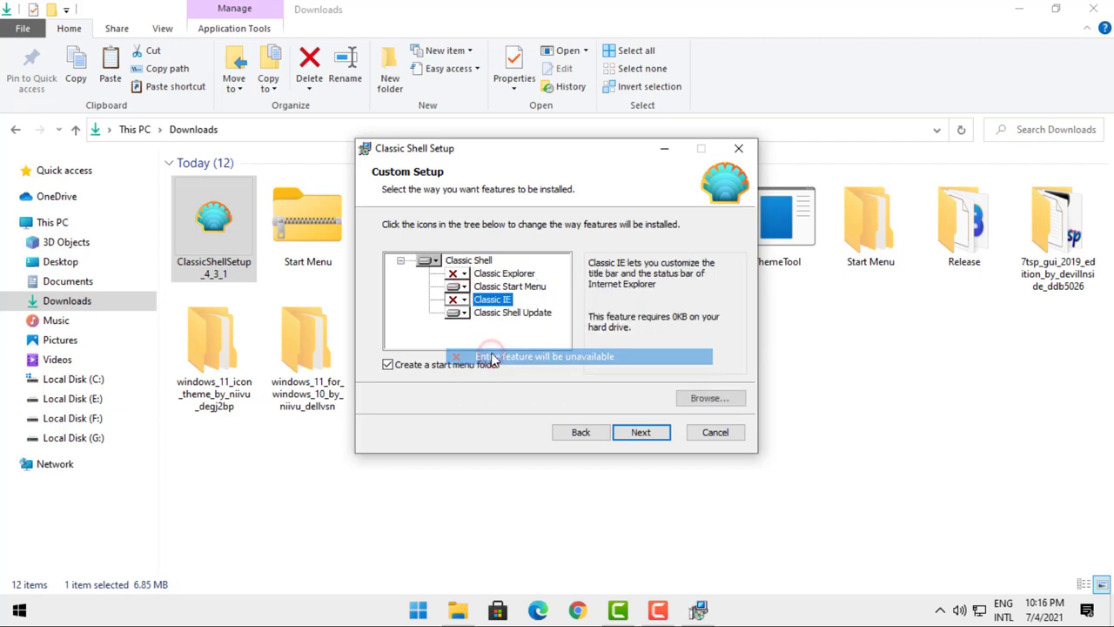
pyautogui.click(463, 315)
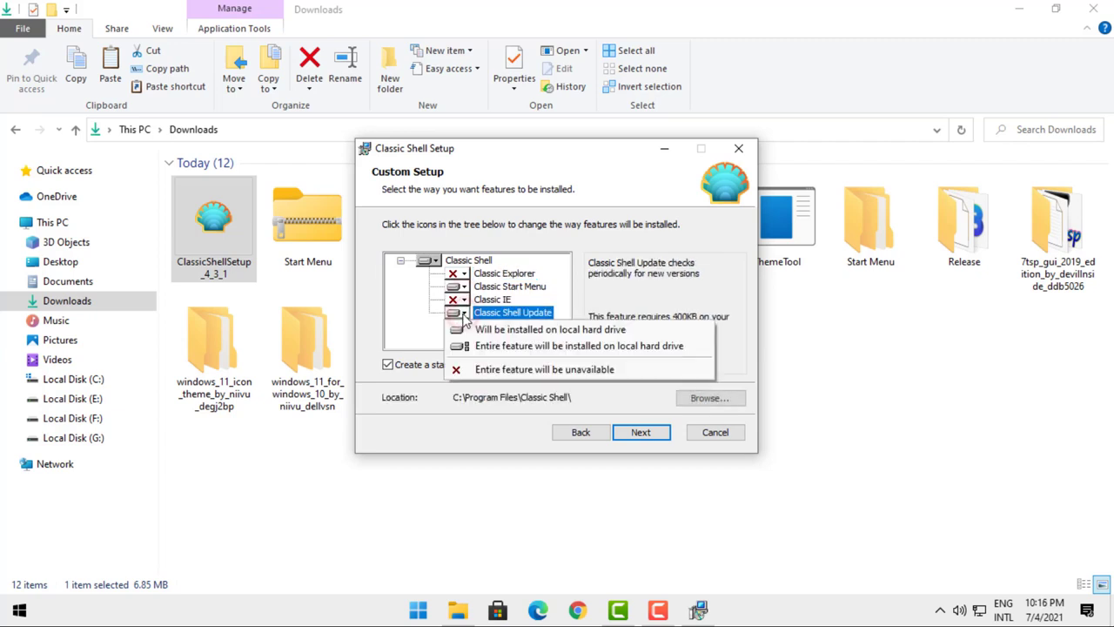
pyautogui.click(489, 370)
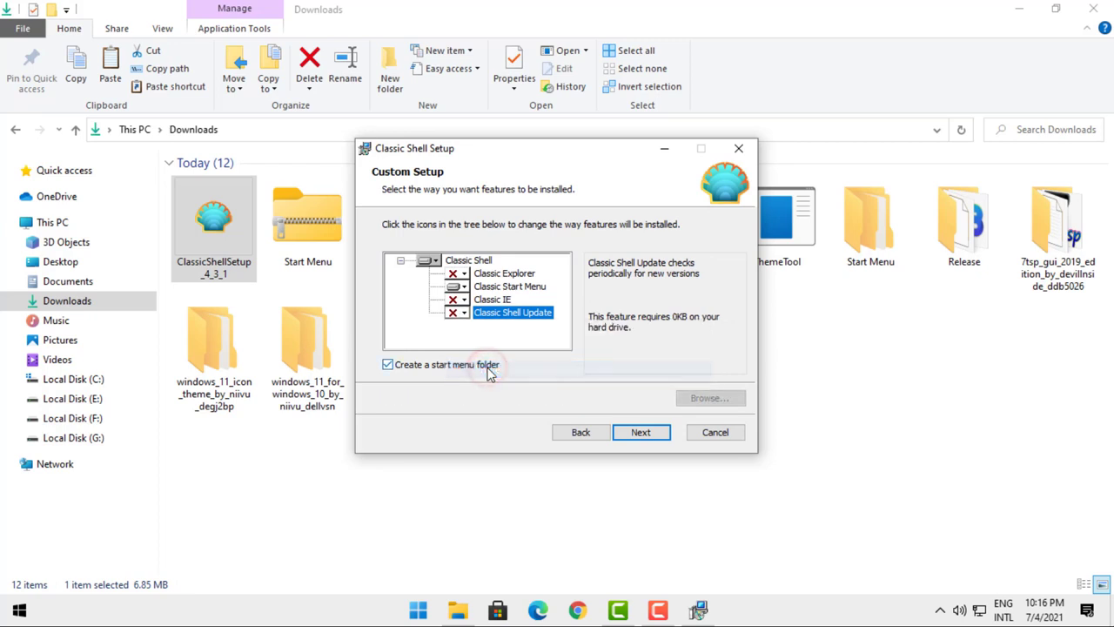
pyautogui.click(639, 434)
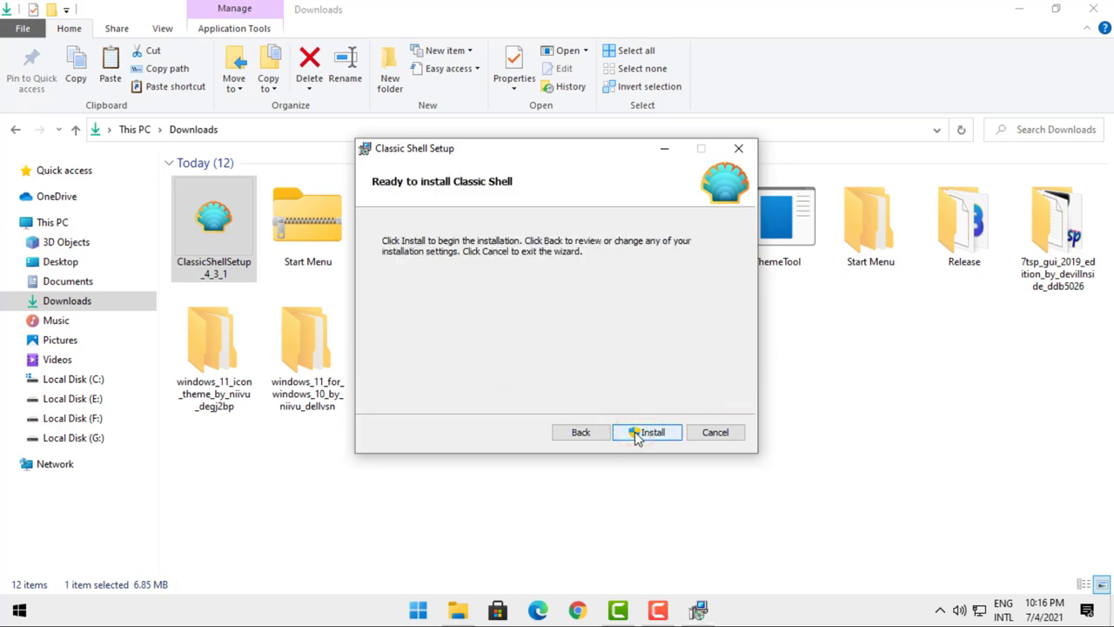
# Install Classic Shell, finish the wizard without viewing the Readme file, and minimize the Downloads window.
pyautogui.click(637, 434)
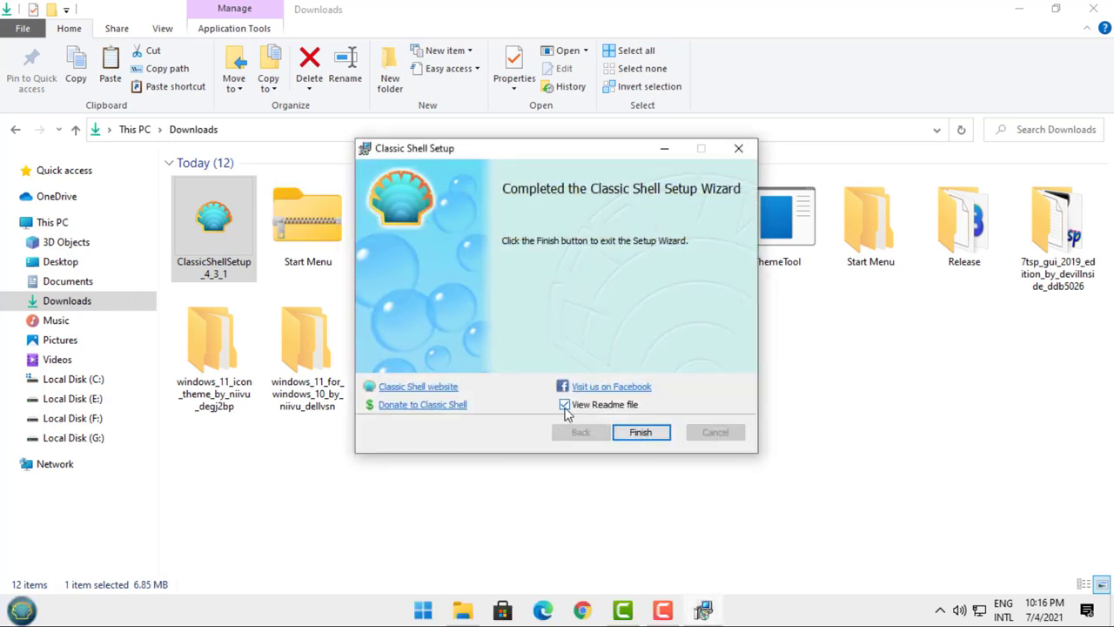
pyautogui.click(565, 405)
pyautogui.click(641, 432)
pyautogui.click(626, 429)
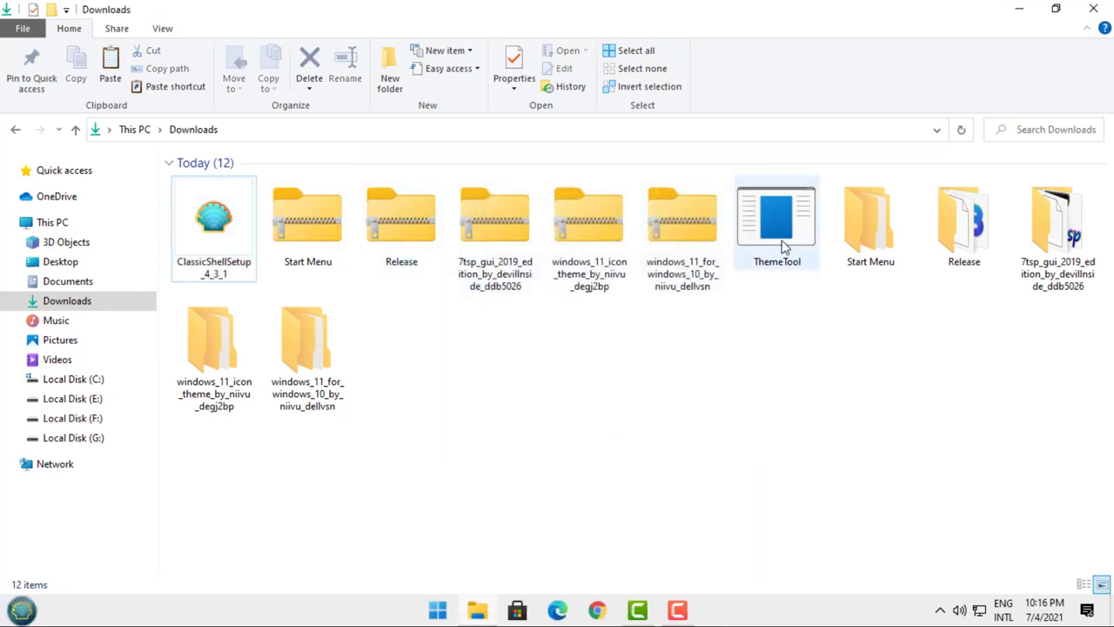
pyautogui.click(1016, 9)
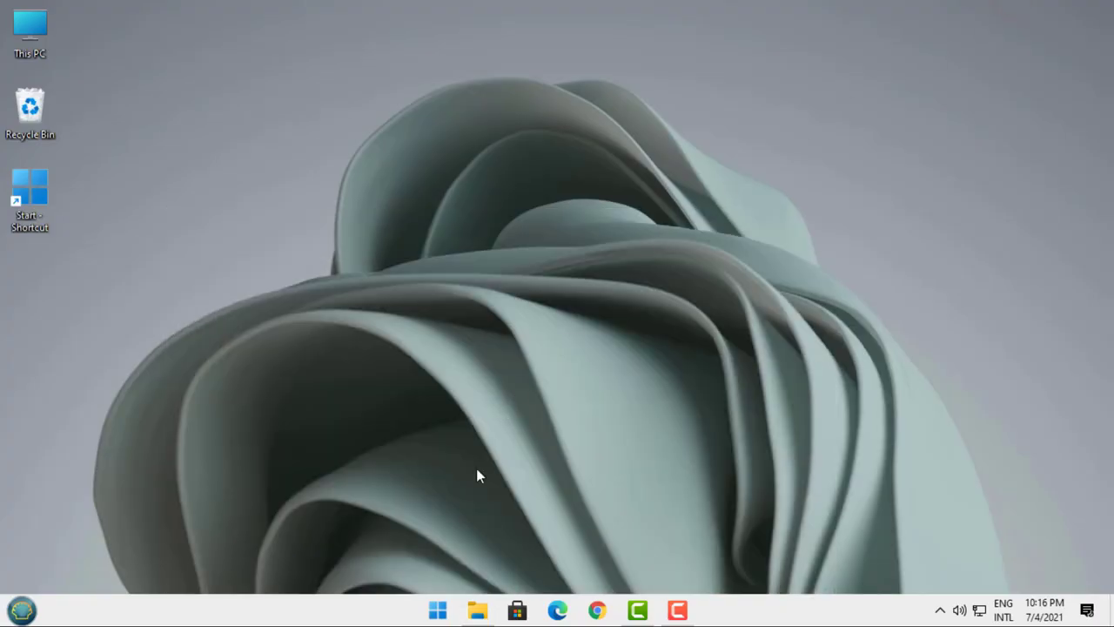
# In Classic Start Menu Settings, replace the Start button with the custom image Blank from the Start Menu folder and save the settings.
pyautogui.click(451, 612)
pyautogui.scroll(-2, 221, 462)
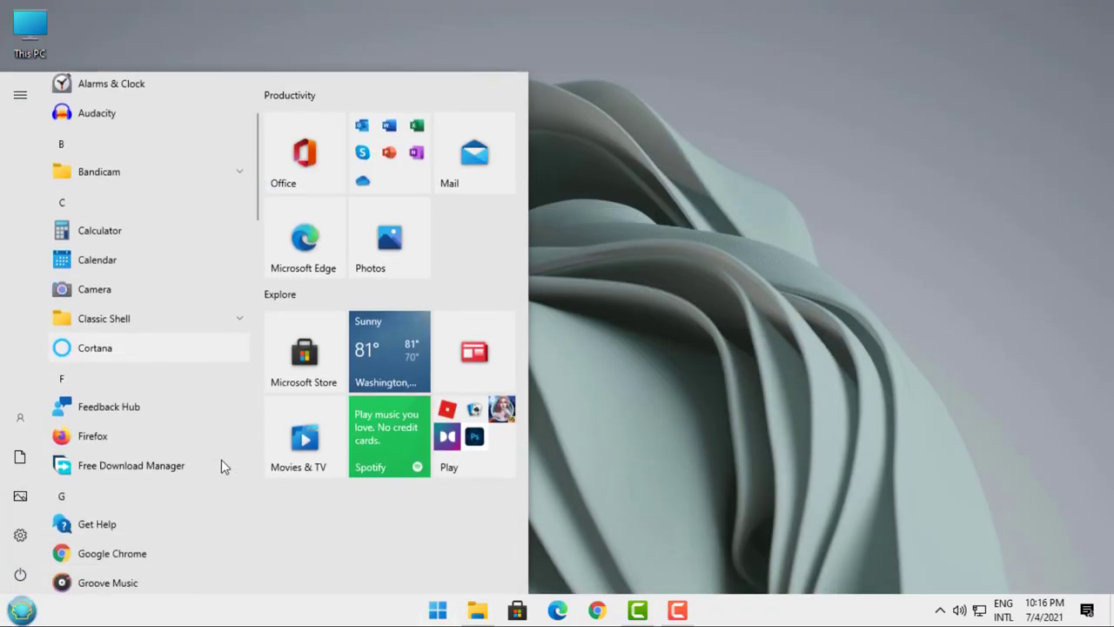
pyautogui.click(216, 321)
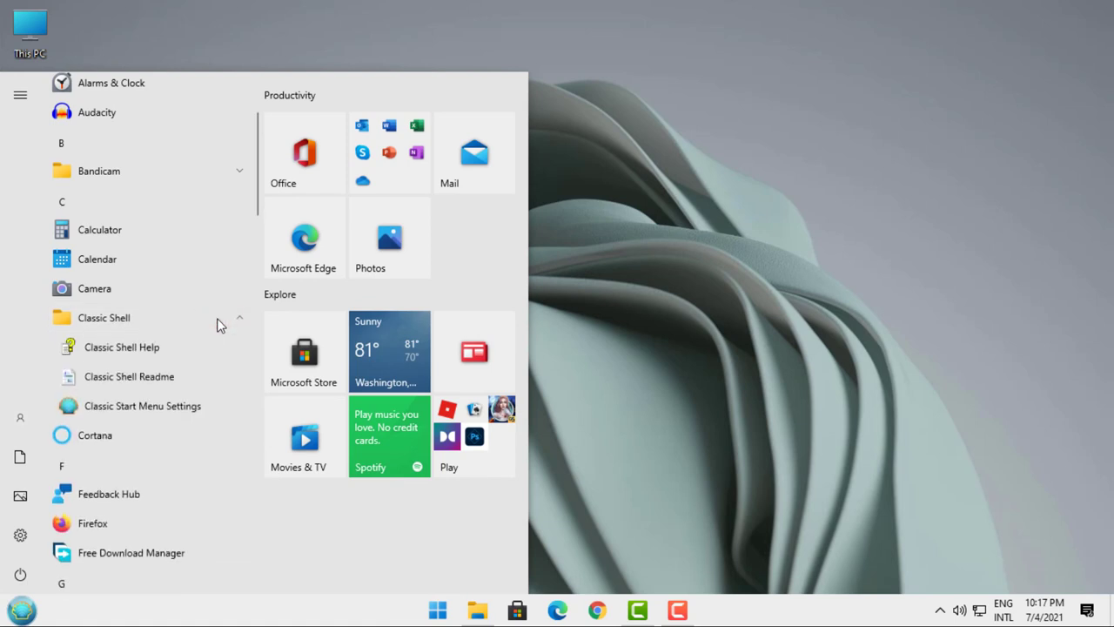
pyautogui.click(175, 407)
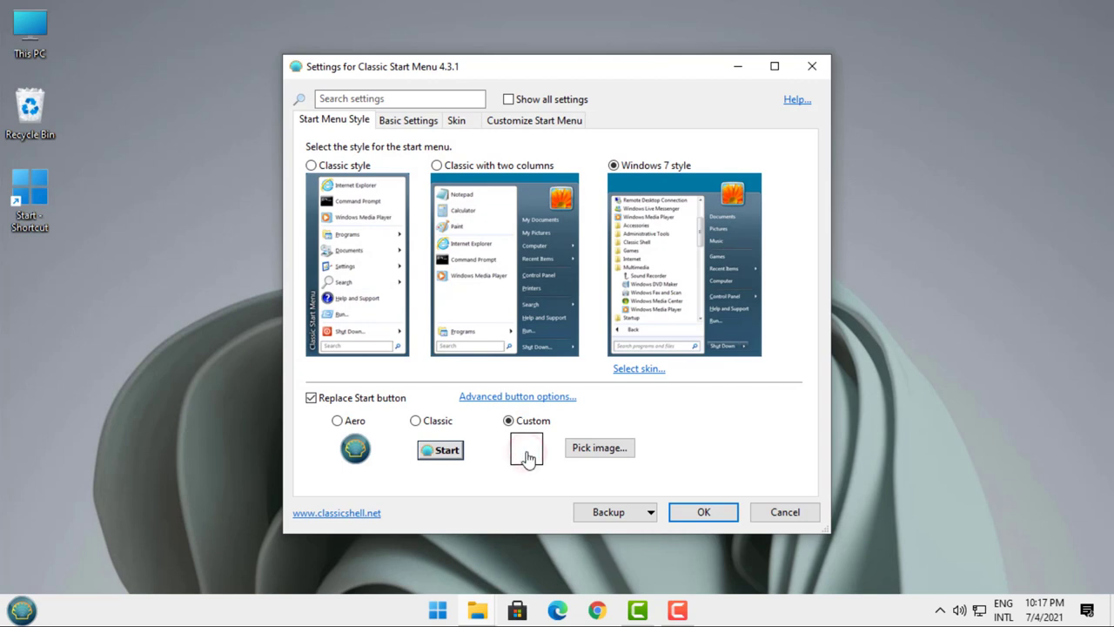
pyautogui.click(602, 449)
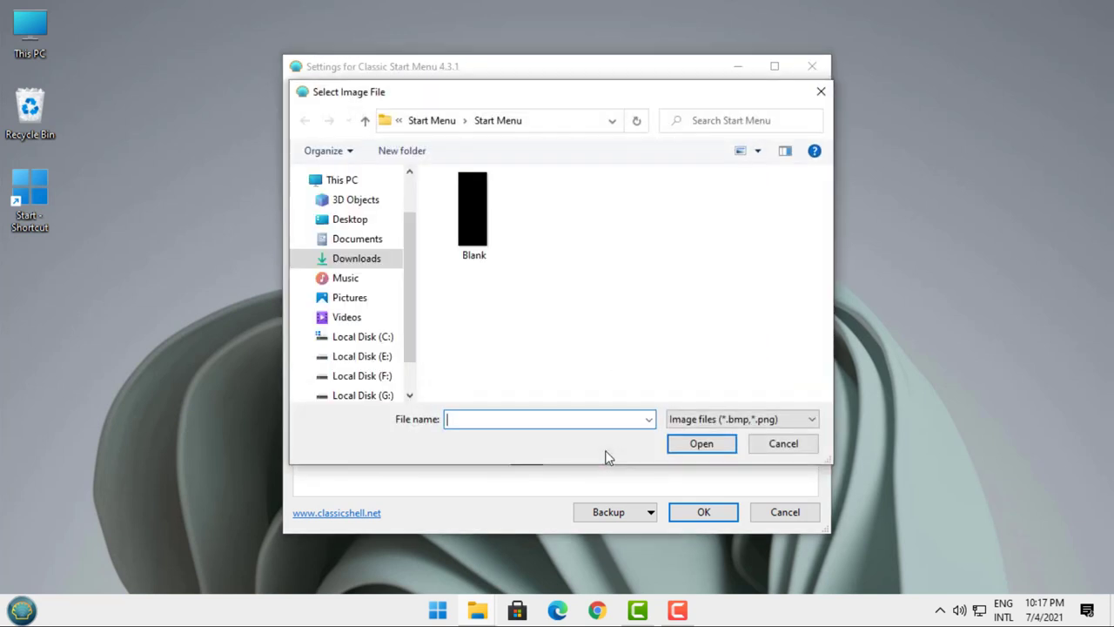
pyautogui.click(490, 254)
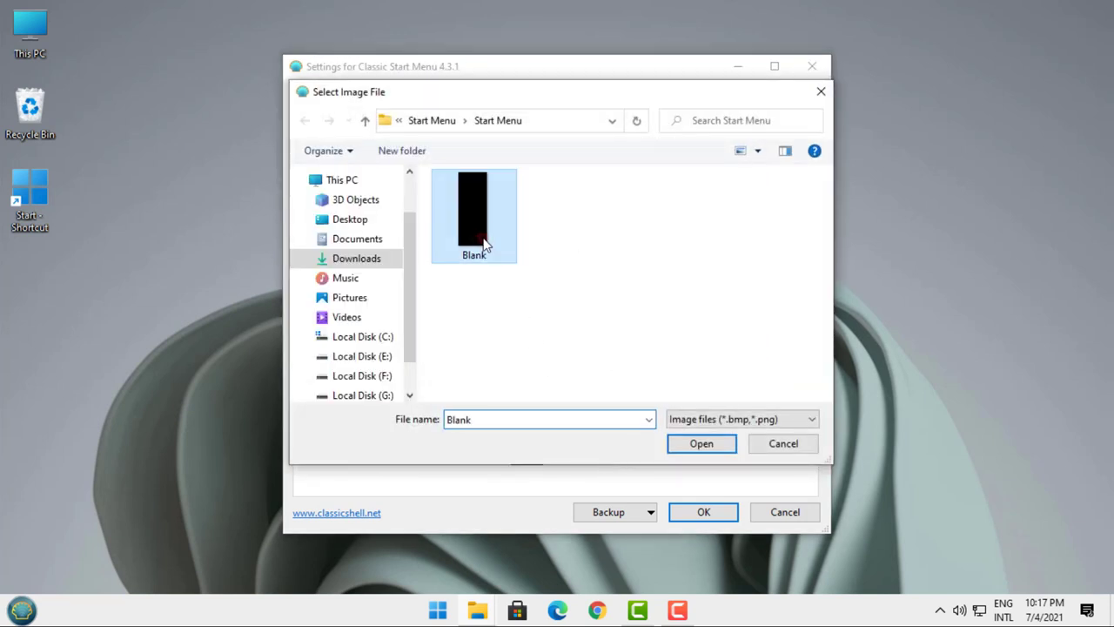
pyautogui.click(684, 445)
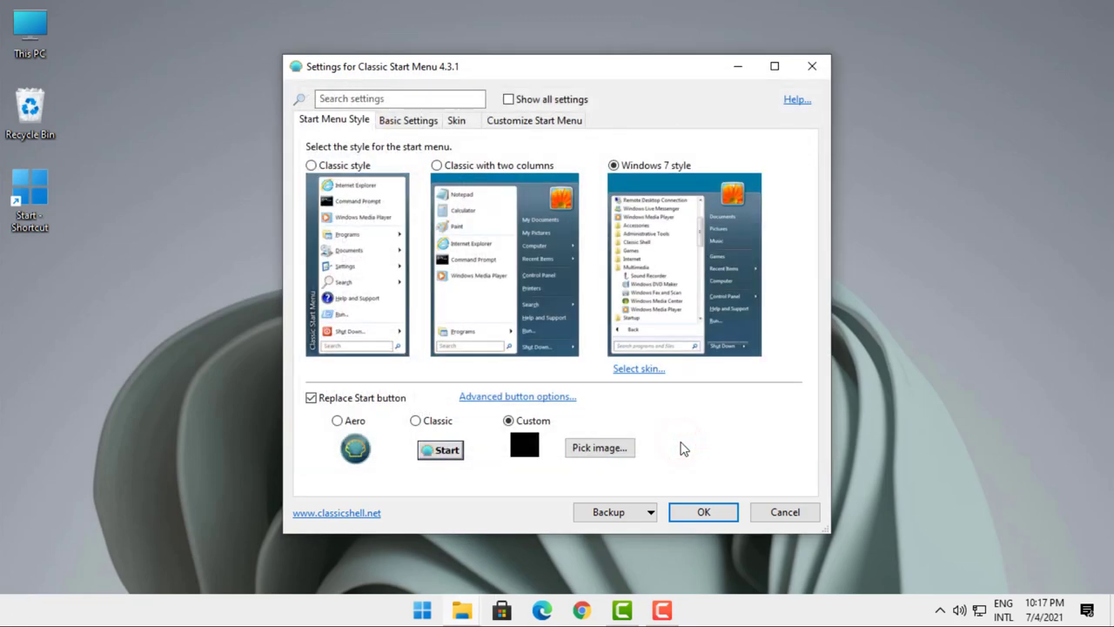
pyautogui.click(688, 517)
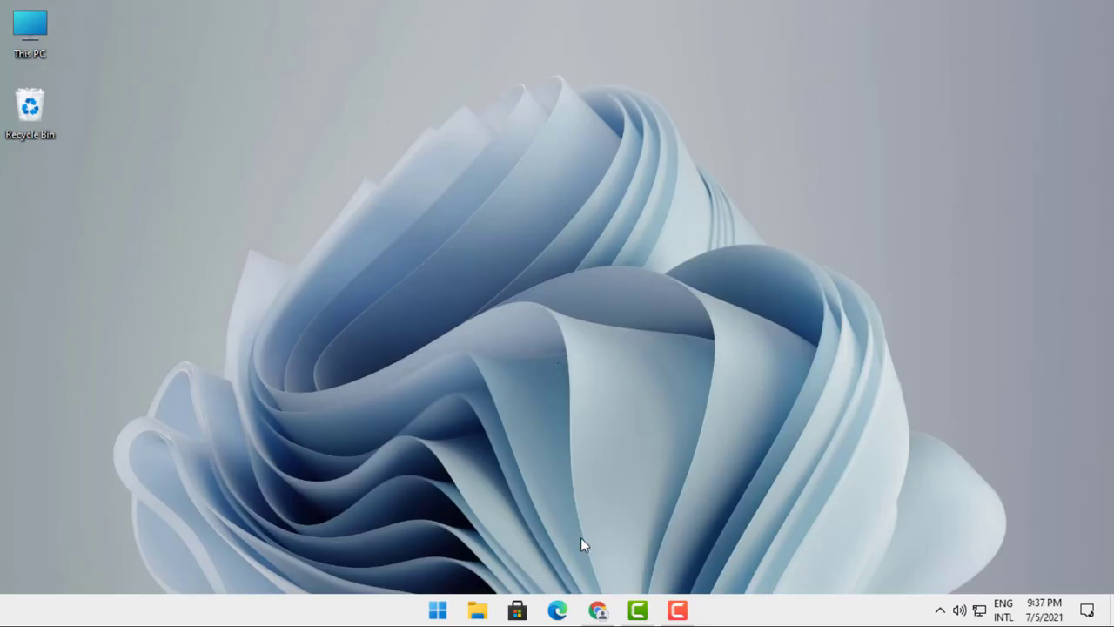
# Switch to Chrome, search for "stardock curtains" and open Stardock's Curtains product page.
pyautogui.click(597, 610)
pyautogui.click(305, 43)
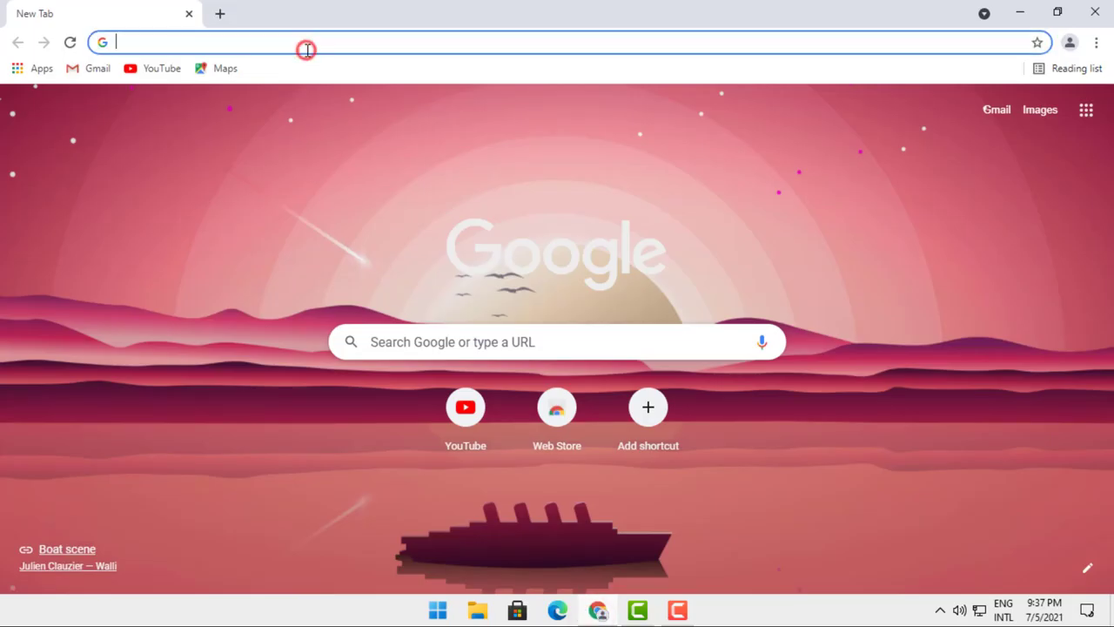
pyautogui.write('stardoc')
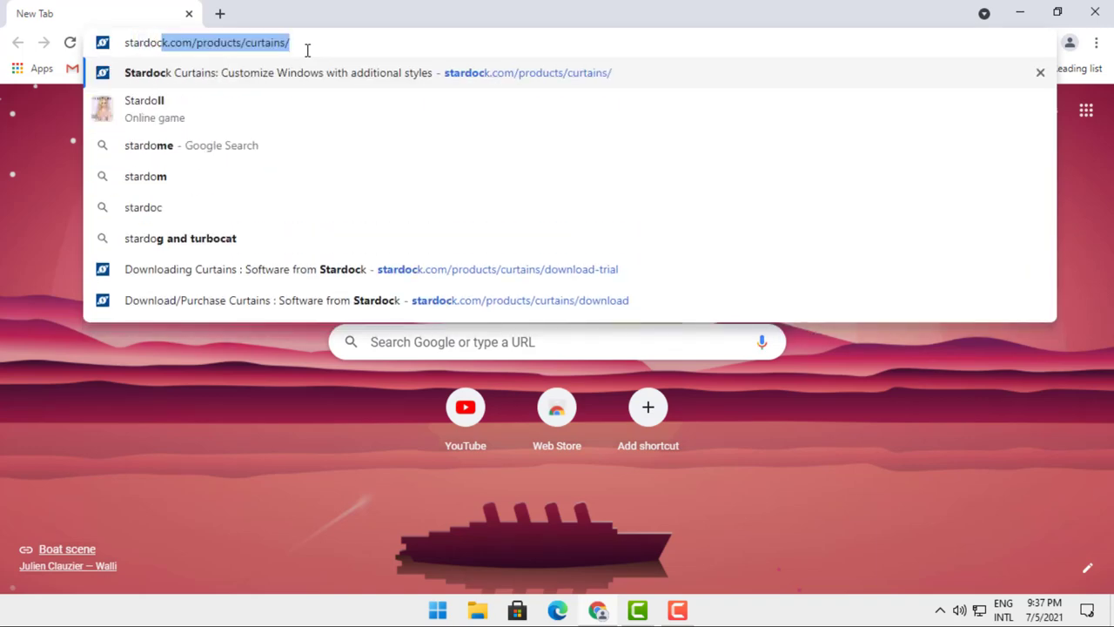
pyautogui.write('k curtains')
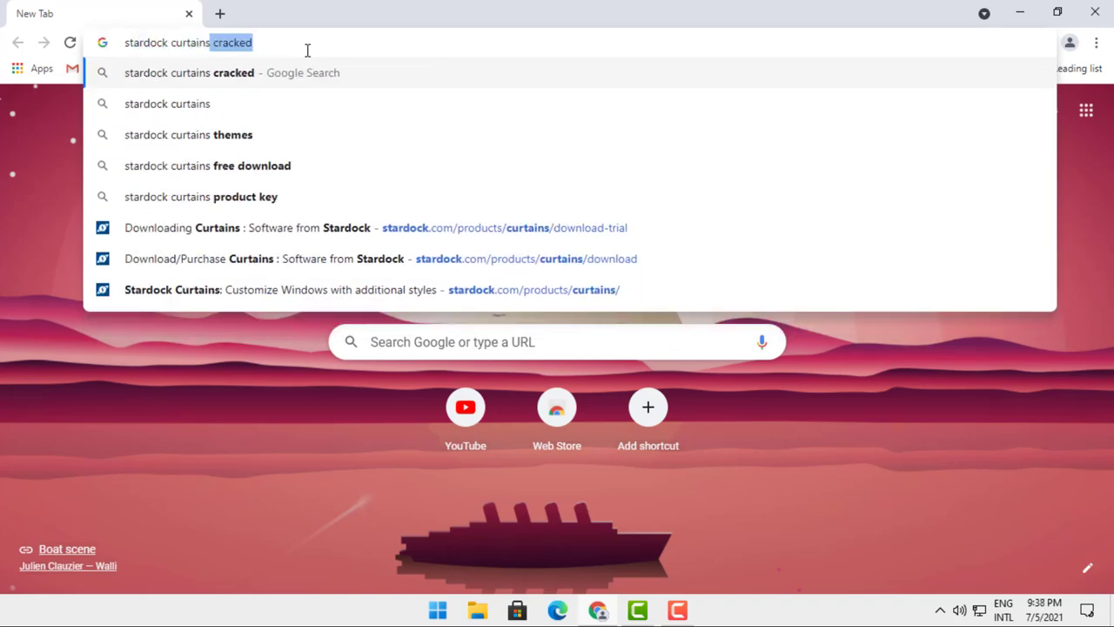
pyautogui.press('Delete')
pyautogui.press('Return')
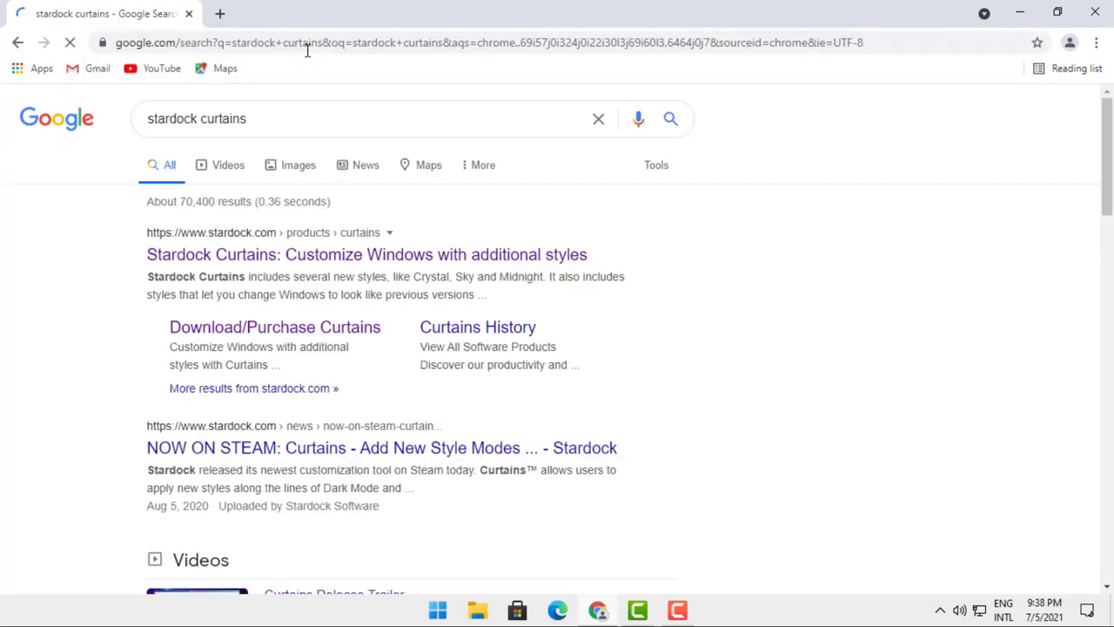
pyautogui.click(281, 255)
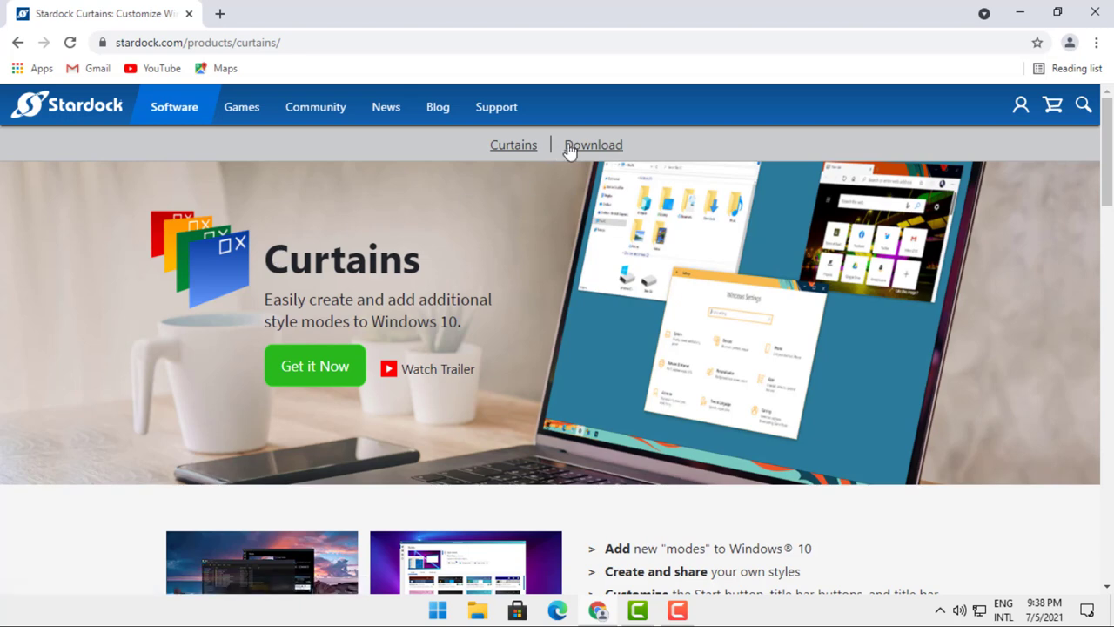
# Download the free 30-day trial of Curtains and launch Curtains_setup.exe.
pyautogui.click(570, 149)
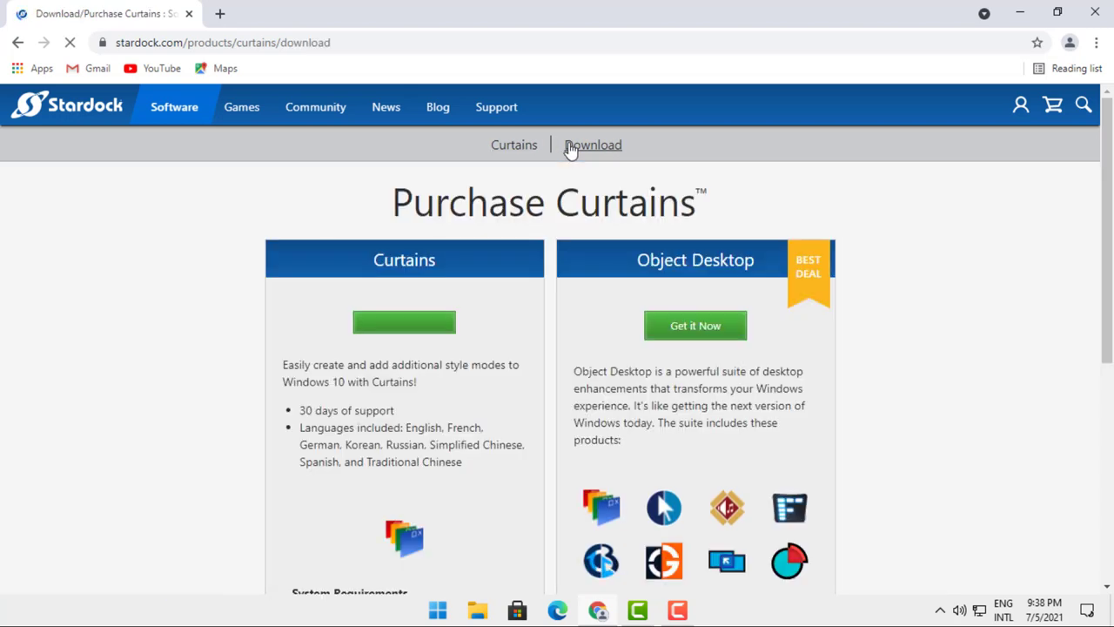
pyautogui.scroll(-2, 519, 236)
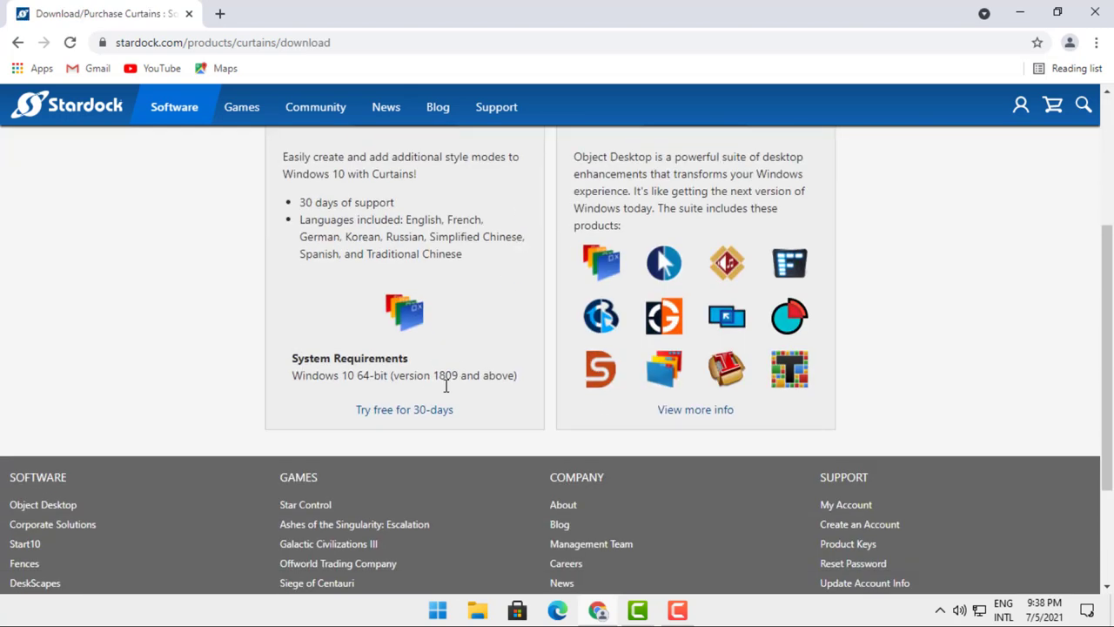
pyautogui.click(380, 416)
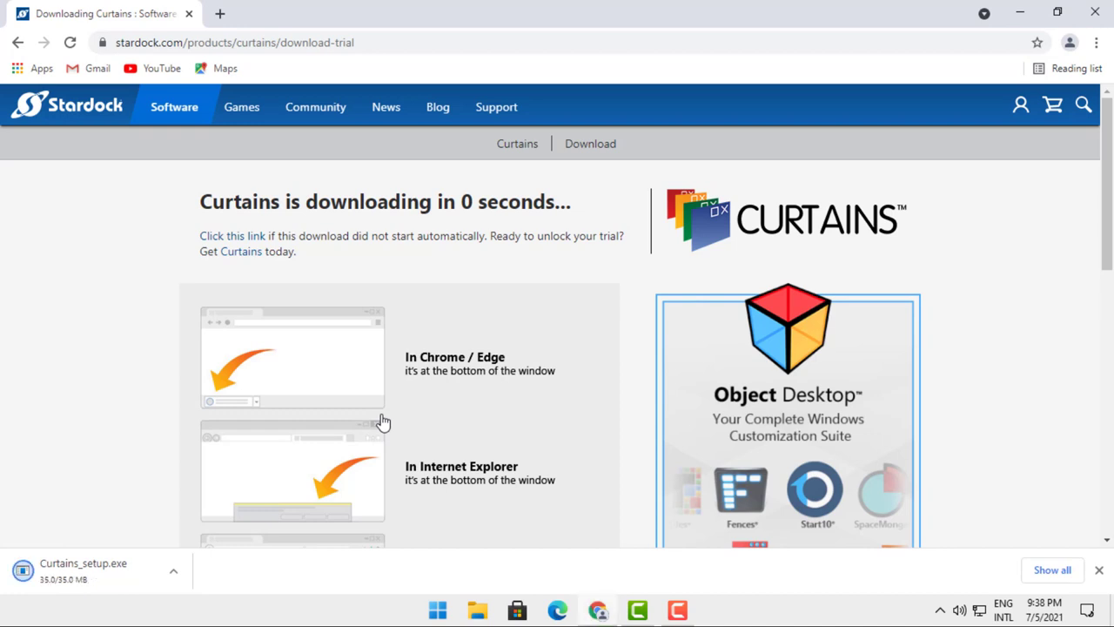
pyautogui.click(121, 564)
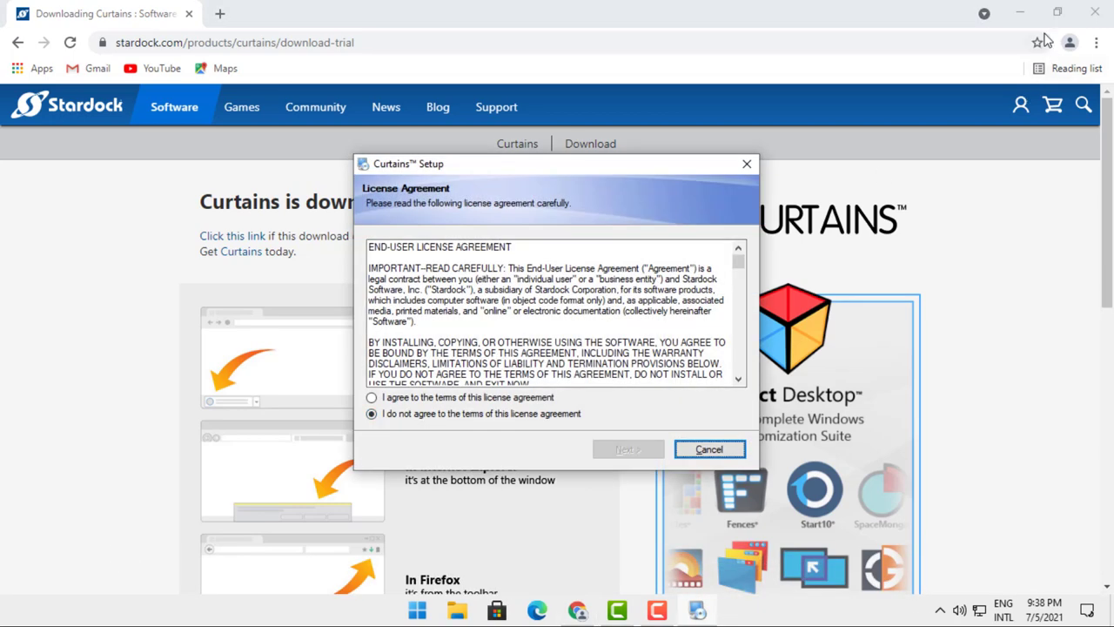
# Minimize the browser, agree to the Curtains license terms and continue the setup.
pyautogui.click(1020, 12)
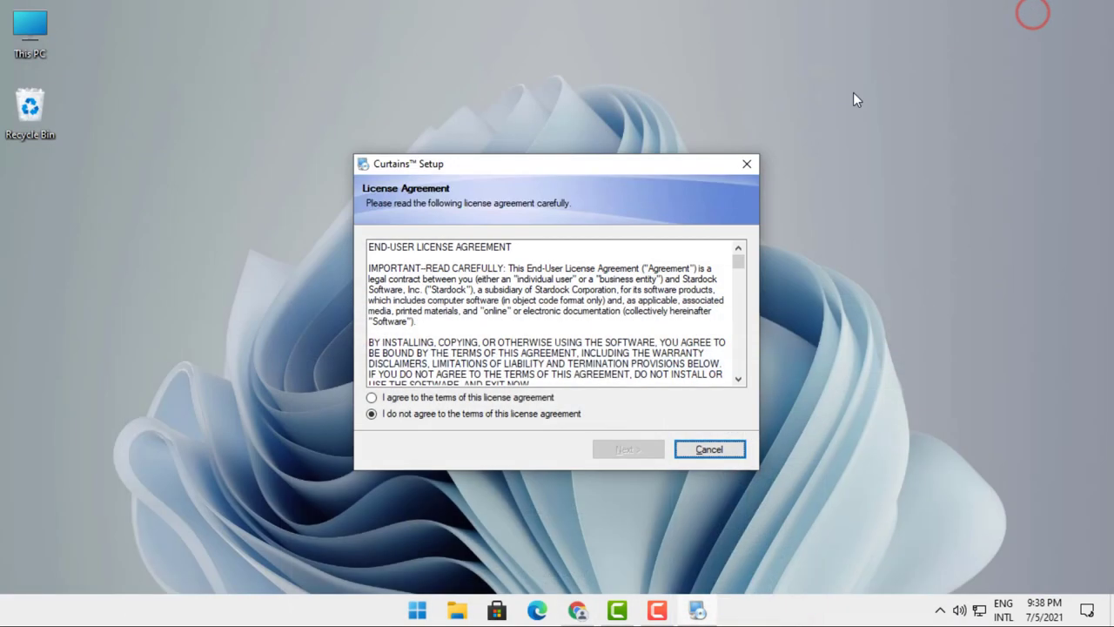
pyautogui.click(372, 398)
pyautogui.click(638, 449)
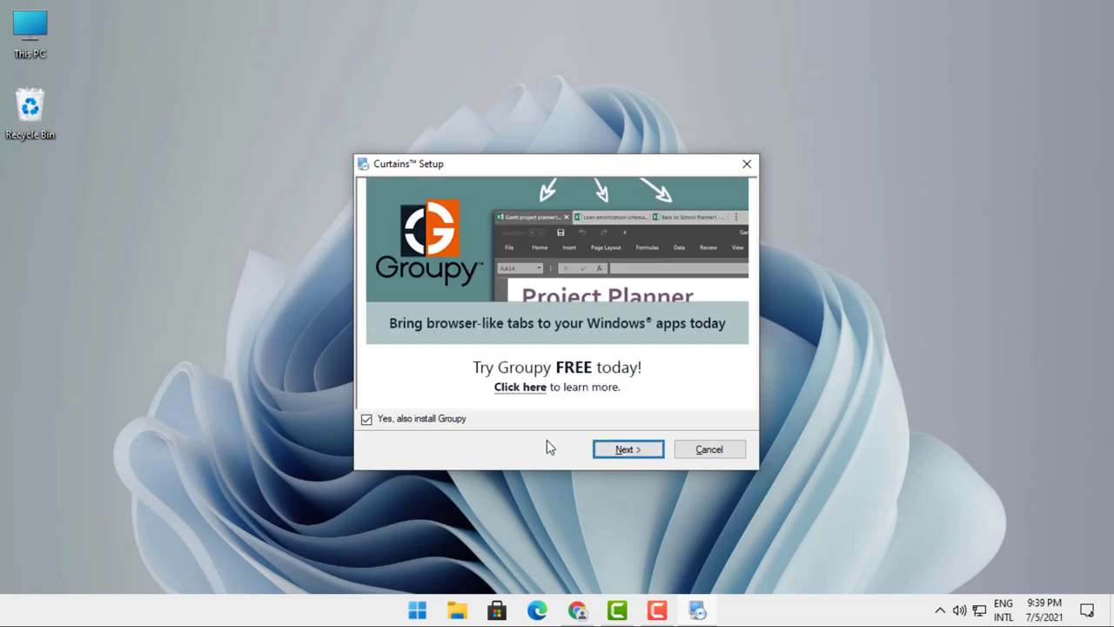
# Opt out of also installing Groupy and complete the Curtains setup.
pyautogui.click(365, 420)
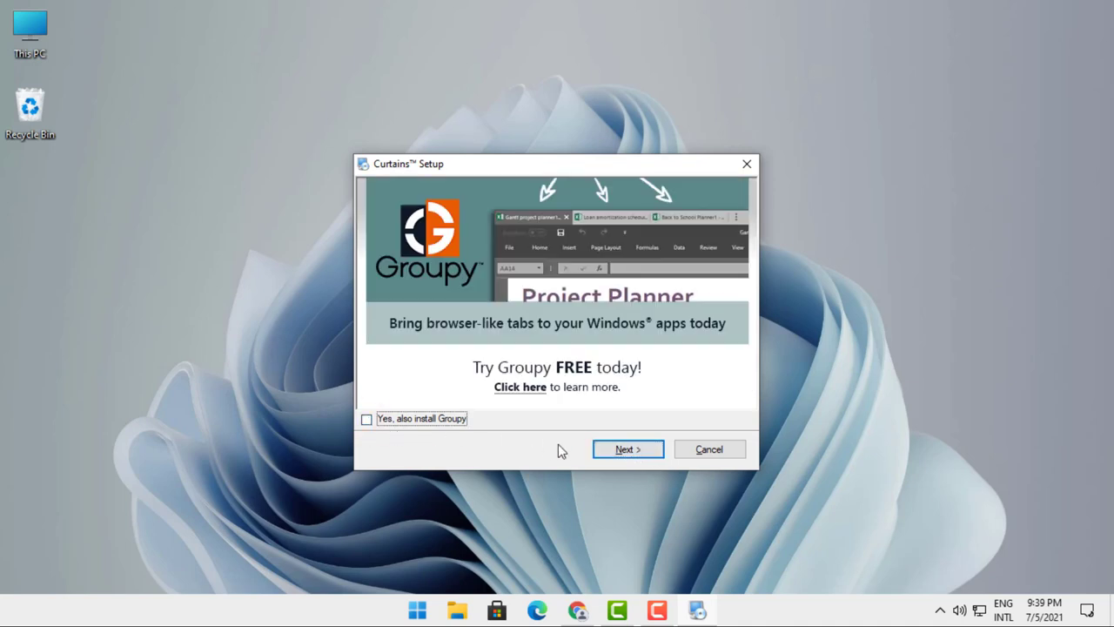
pyautogui.click(627, 451)
pyautogui.click(627, 451)
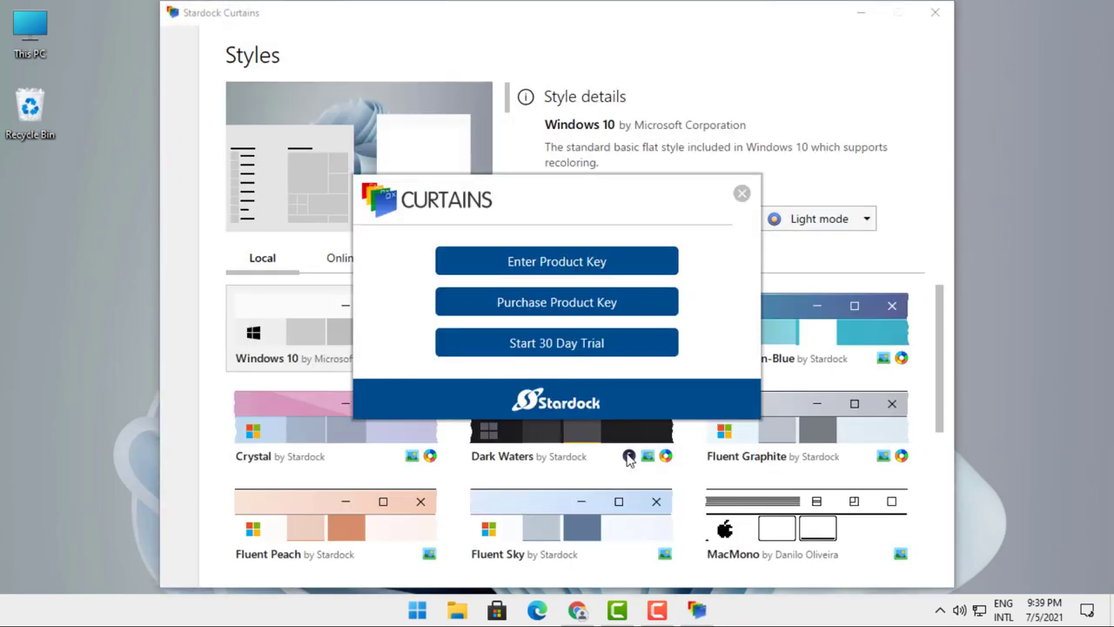
# Start the 30-day Curtains trial, enter the account e-mail address and continue.
pyautogui.click(571, 351)
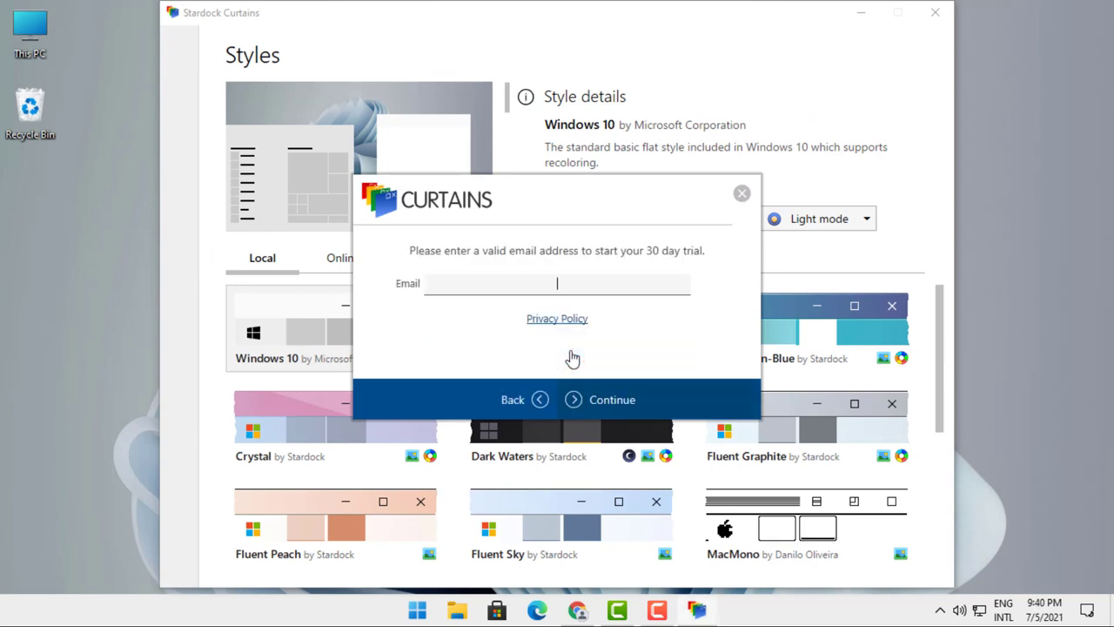
pyautogui.click(556, 286)
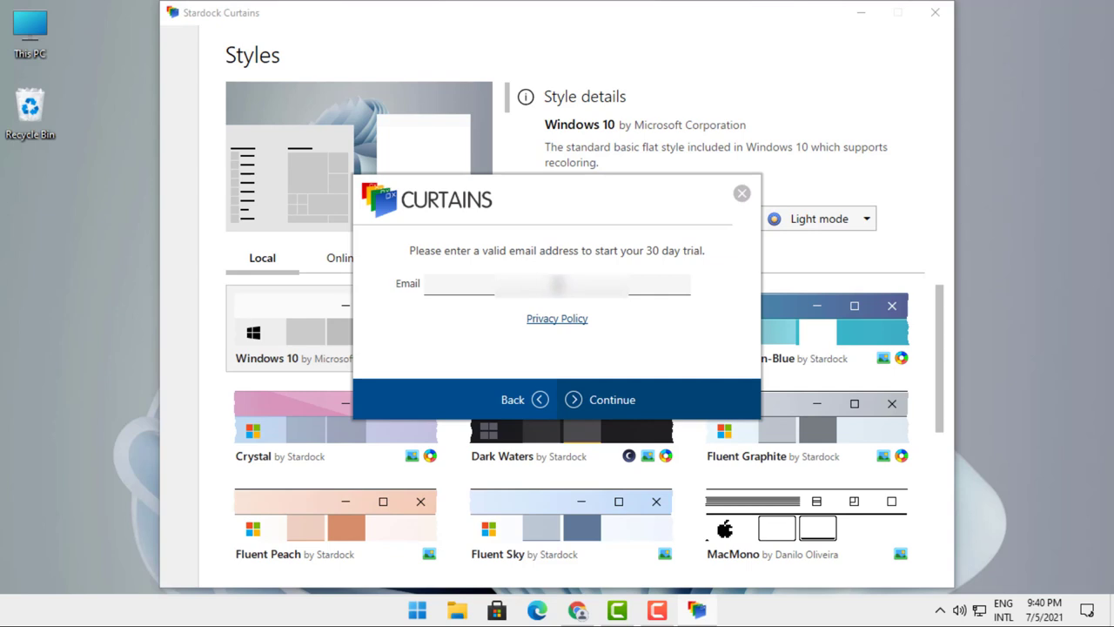
pyautogui.hotkey('ctrl', 'v')
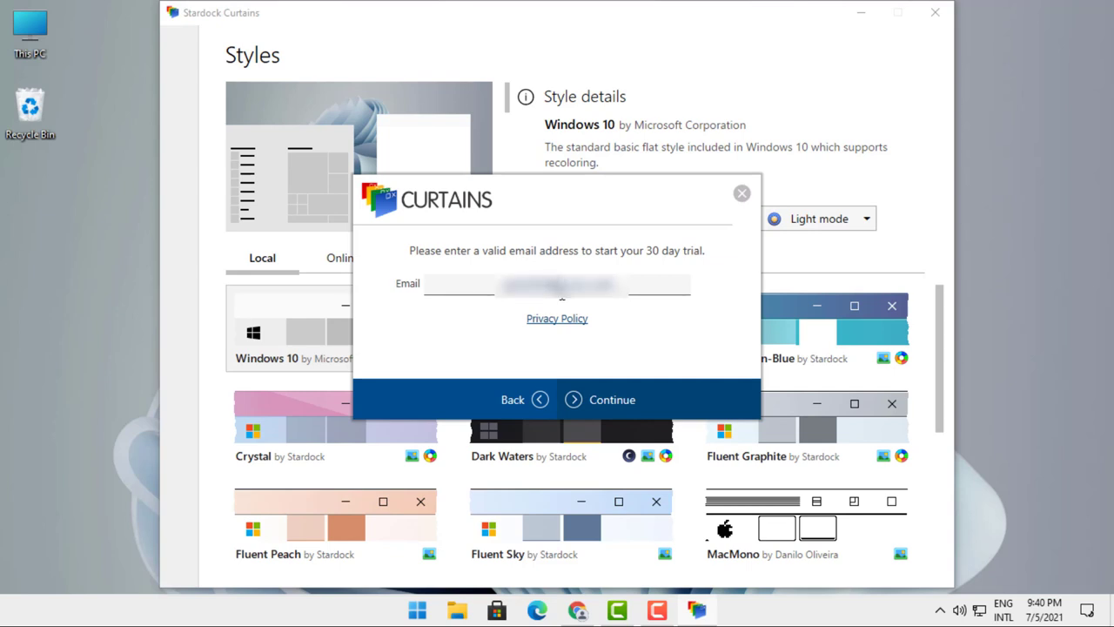
pyautogui.click(610, 405)
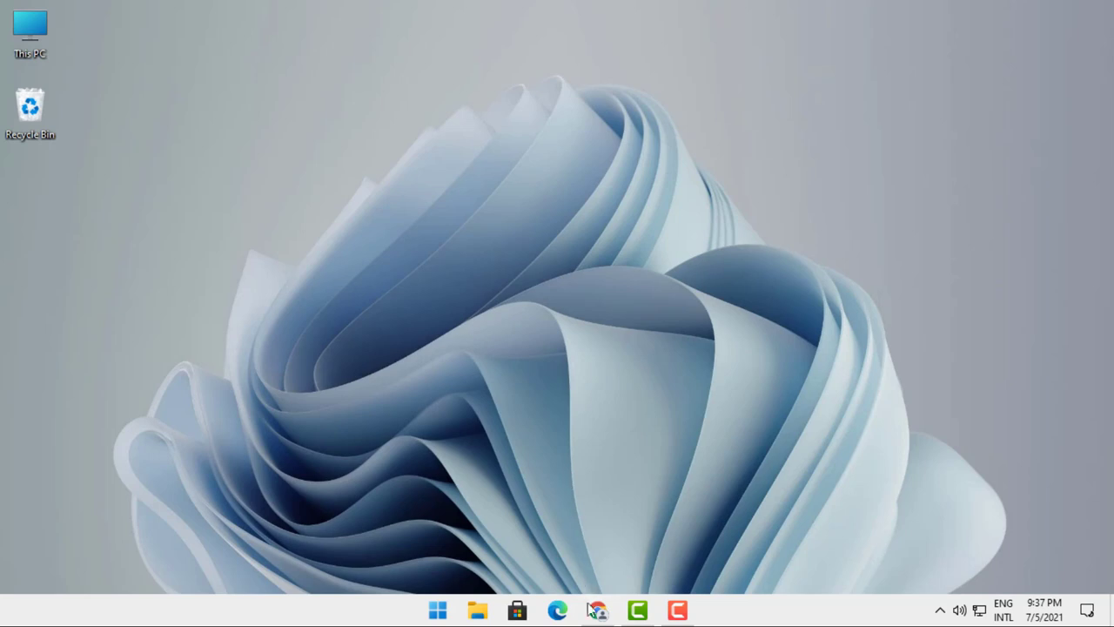
# Switch to Chrome, open Stardock's confirmation message in Gmail and activate the 30-day Curtains trial.
pyautogui.click(597, 609)
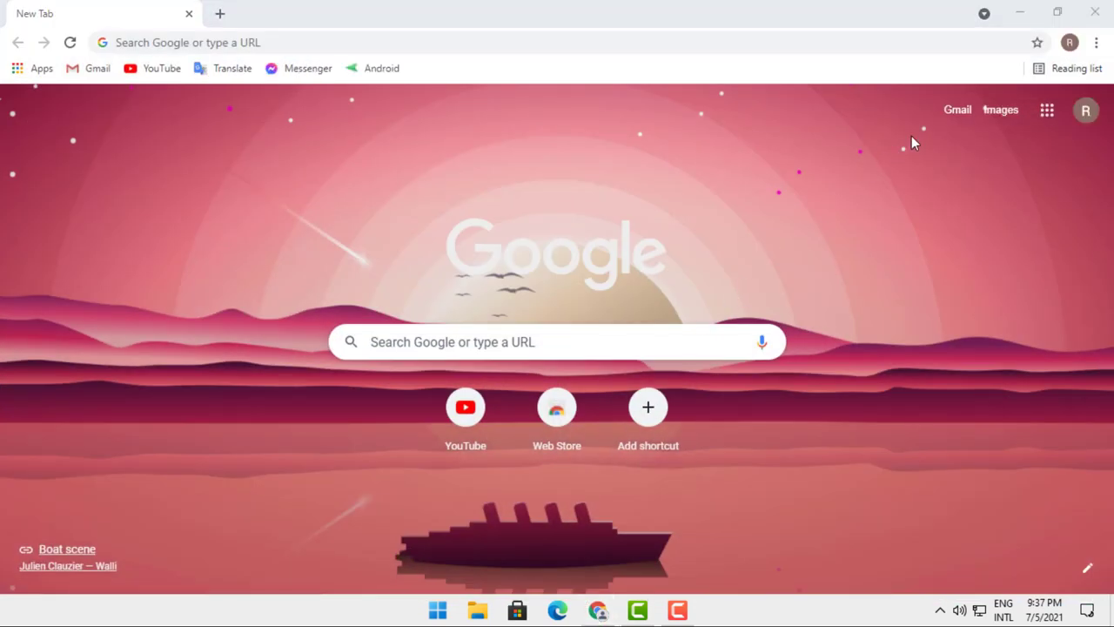
pyautogui.click(956, 113)
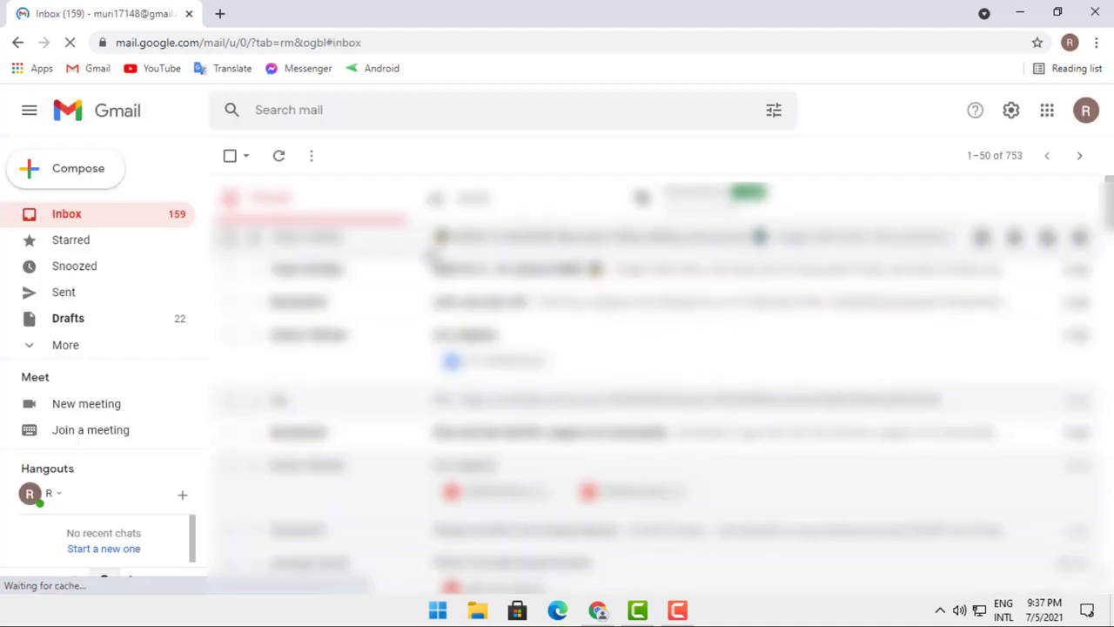
pyautogui.click(426, 248)
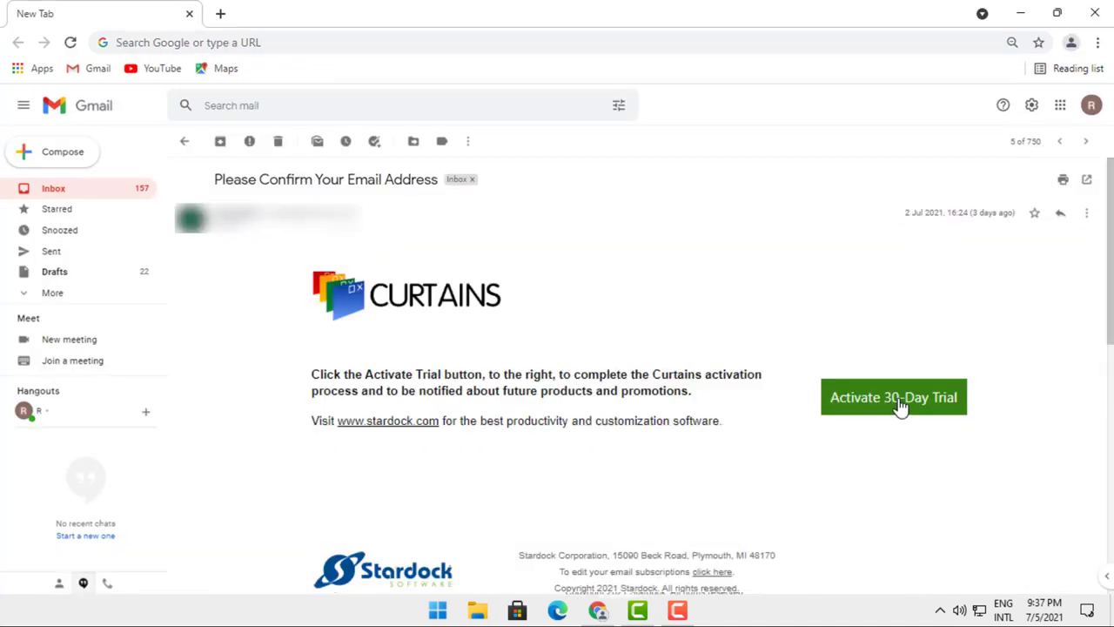
pyautogui.click(899, 406)
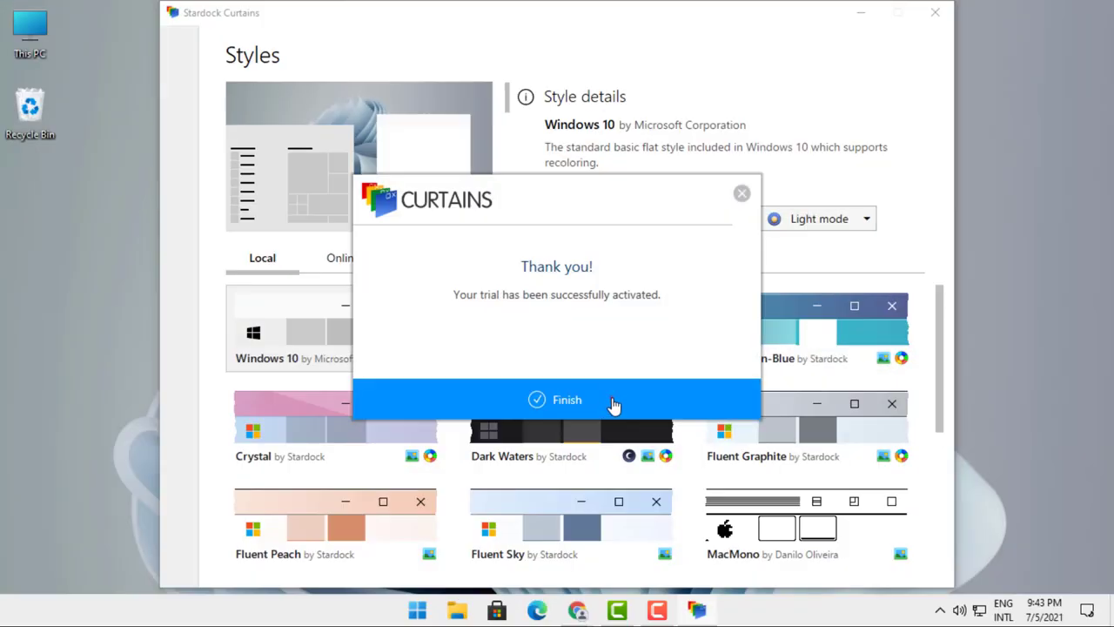
# Finish the Curtains trial activation, dismiss the Welcome message so it is not shown again, and close Curtains.
pyautogui.click(611, 401)
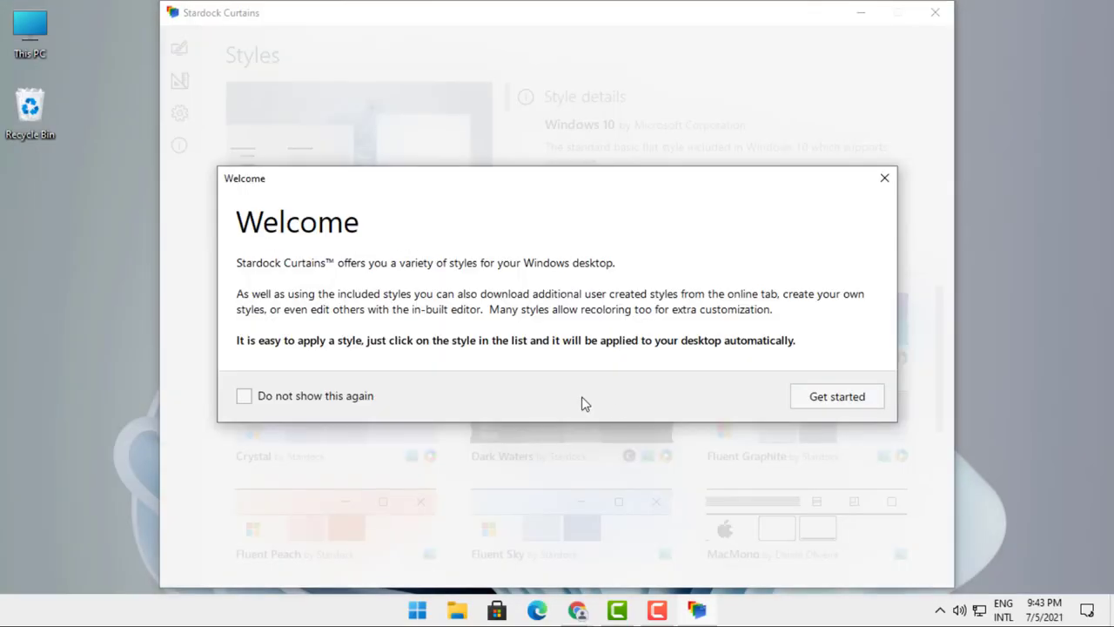
pyautogui.click(246, 398)
pyautogui.click(818, 396)
pyautogui.click(934, 12)
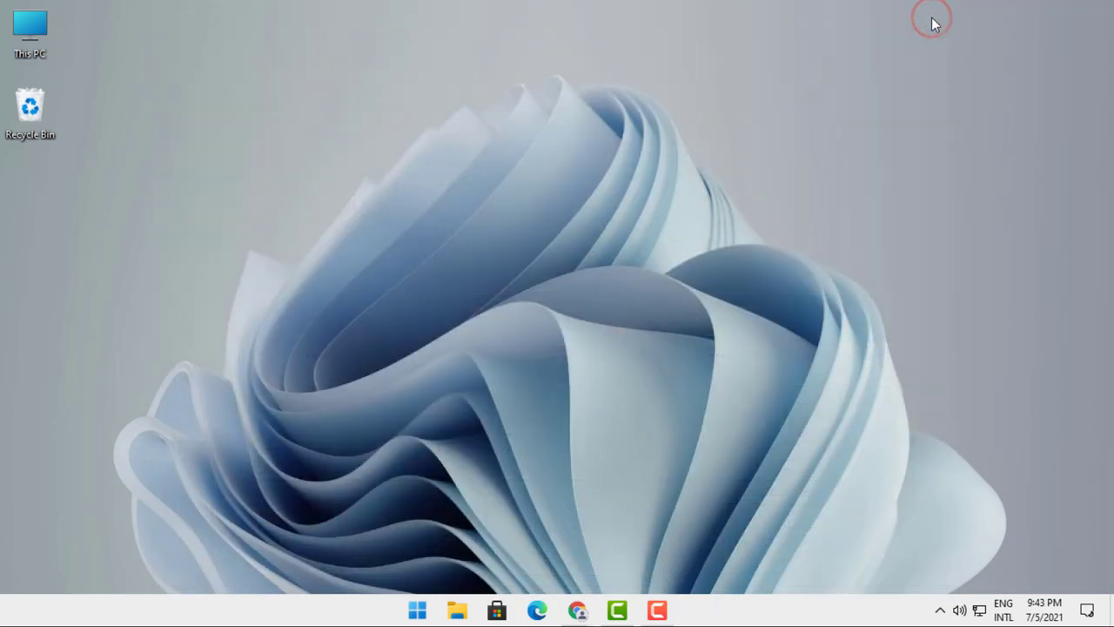
# In File Explorer, open windows 11 light.CurtainsStyle from the Stardock Curtains folder of the windows_11_for_windows_10_by_niivu_dellvsn download.
pyautogui.click(45, 31)
pyautogui.doubleClick(45, 31)
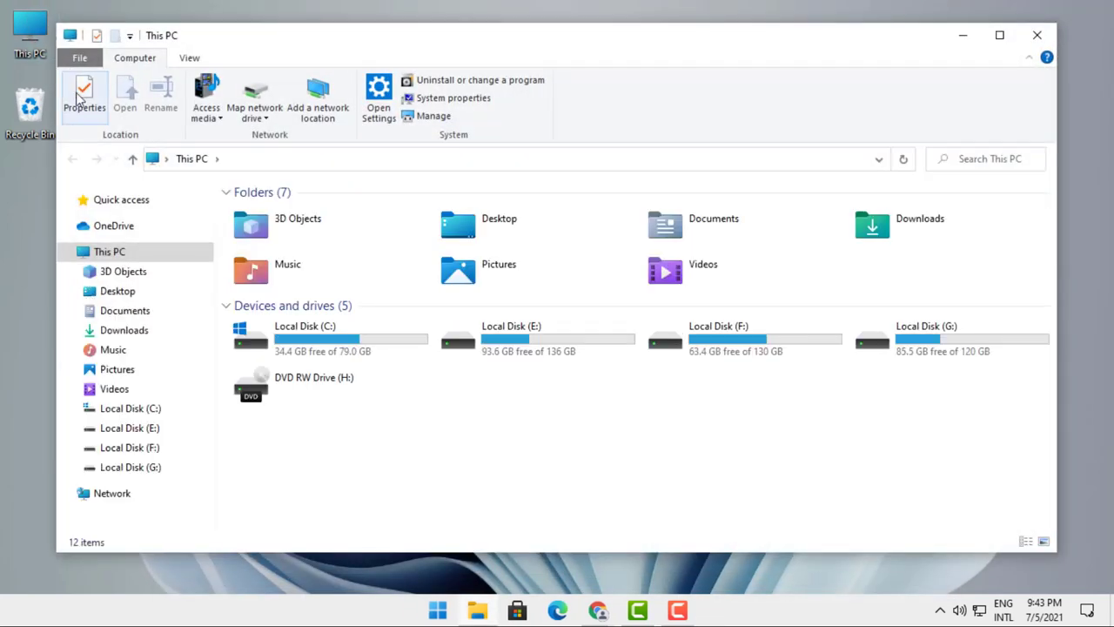
pyautogui.click(124, 332)
pyautogui.doubleClick(357, 250)
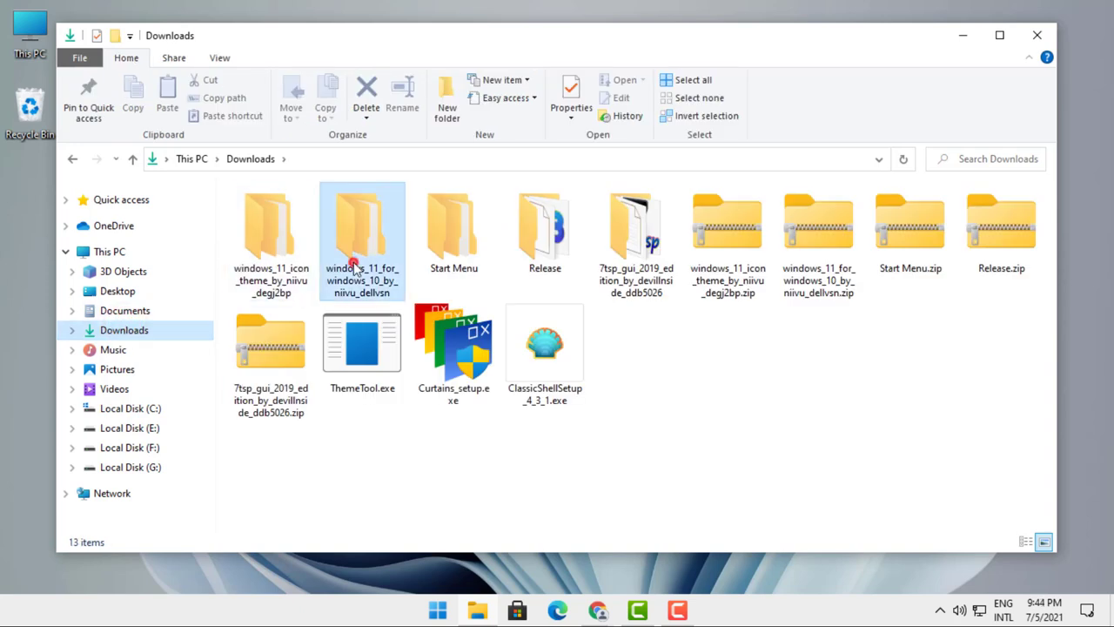
pyautogui.click(361, 216)
pyautogui.doubleClick(361, 217)
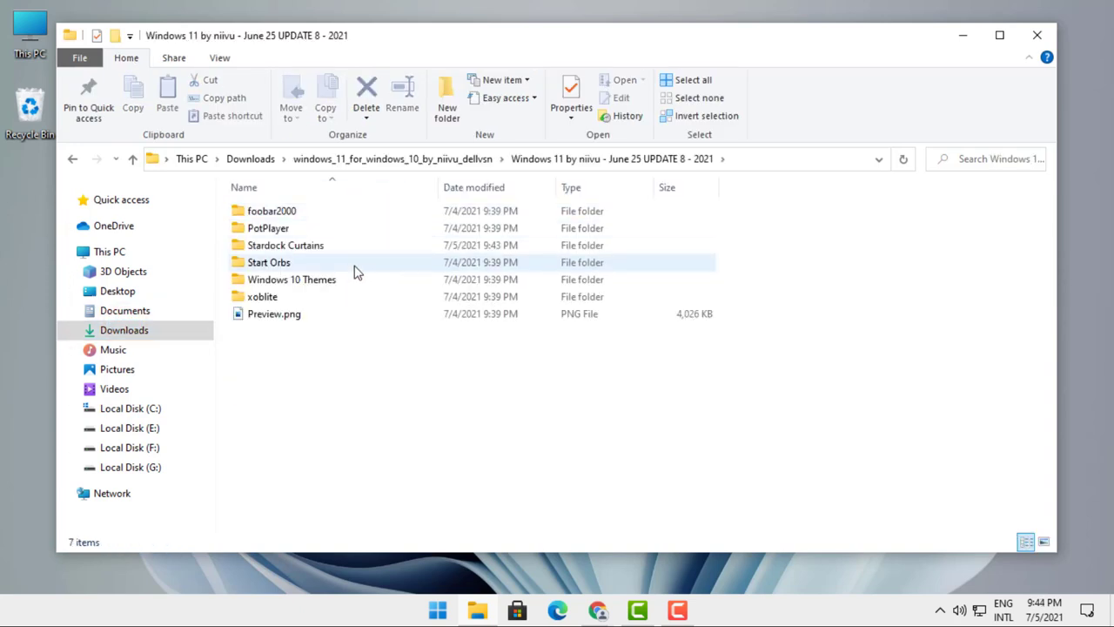
pyautogui.doubleClick(355, 252)
pyautogui.click(339, 233)
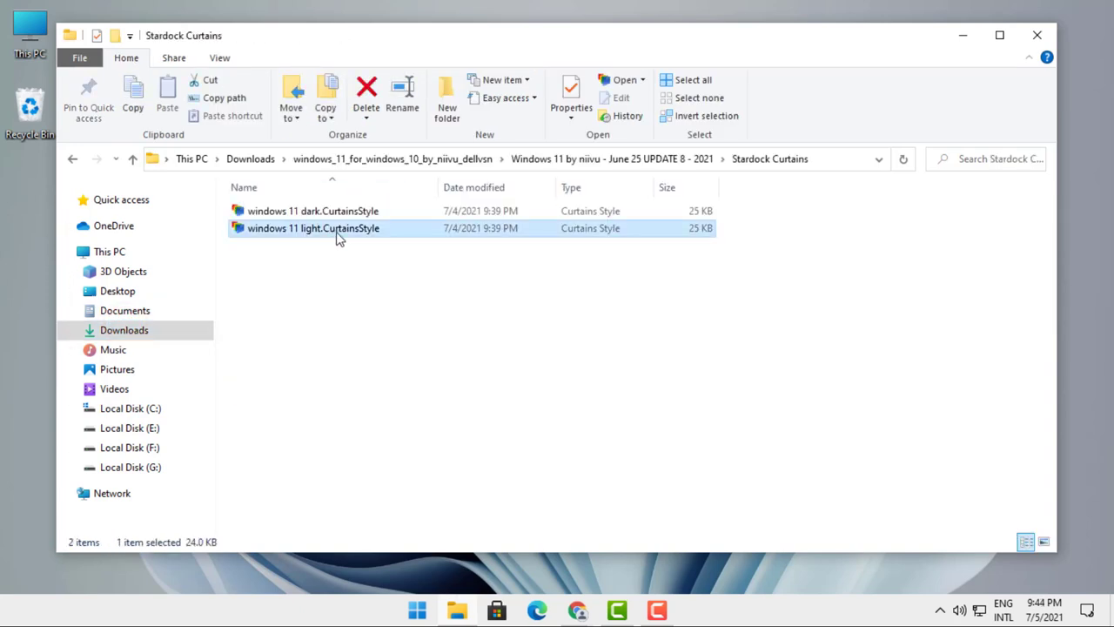
pyautogui.click(339, 237)
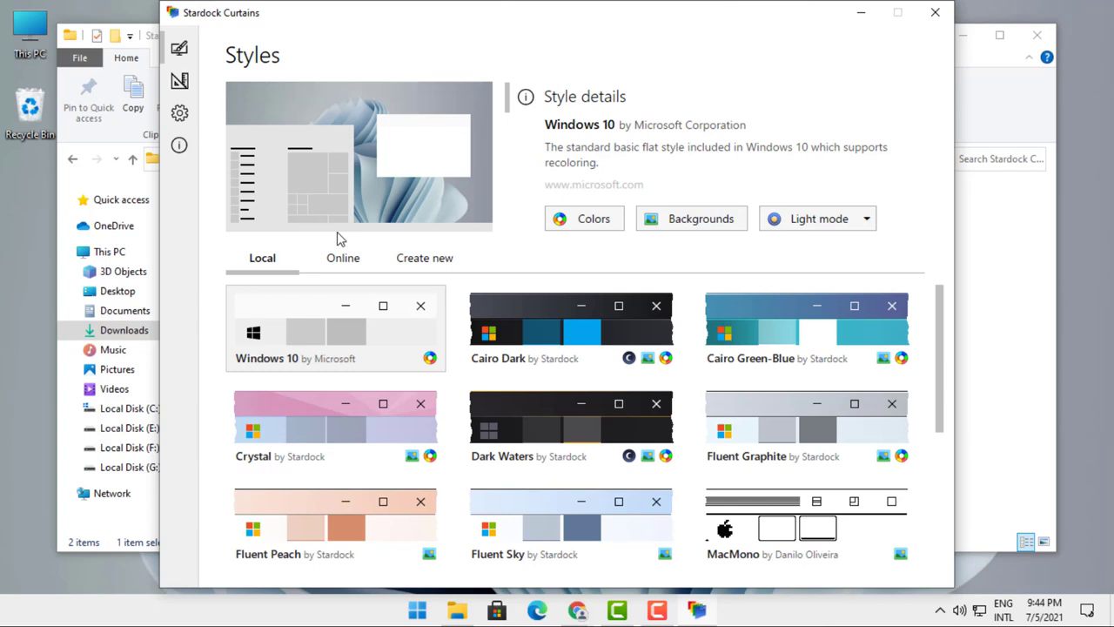
# Apply the Windows 11 Light style by niivu in Curtains, let it close all browsers, and close the Curtains and File Explorer windows.
pyautogui.moveTo(488, 5); pyautogui.dragTo(487, 19)
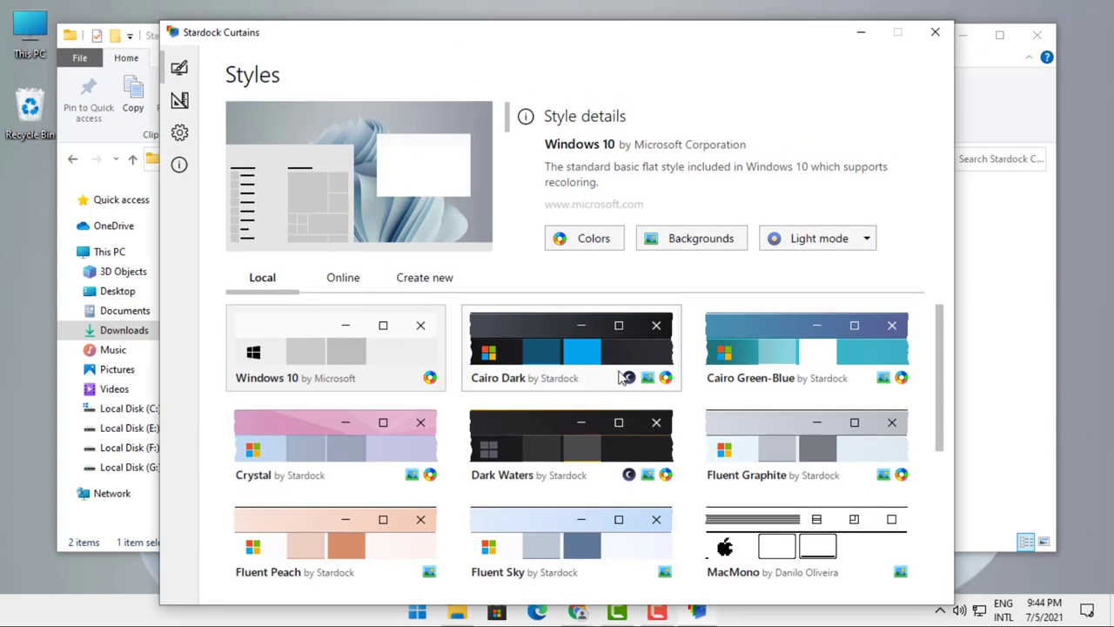
pyautogui.scroll(-5, 620, 377)
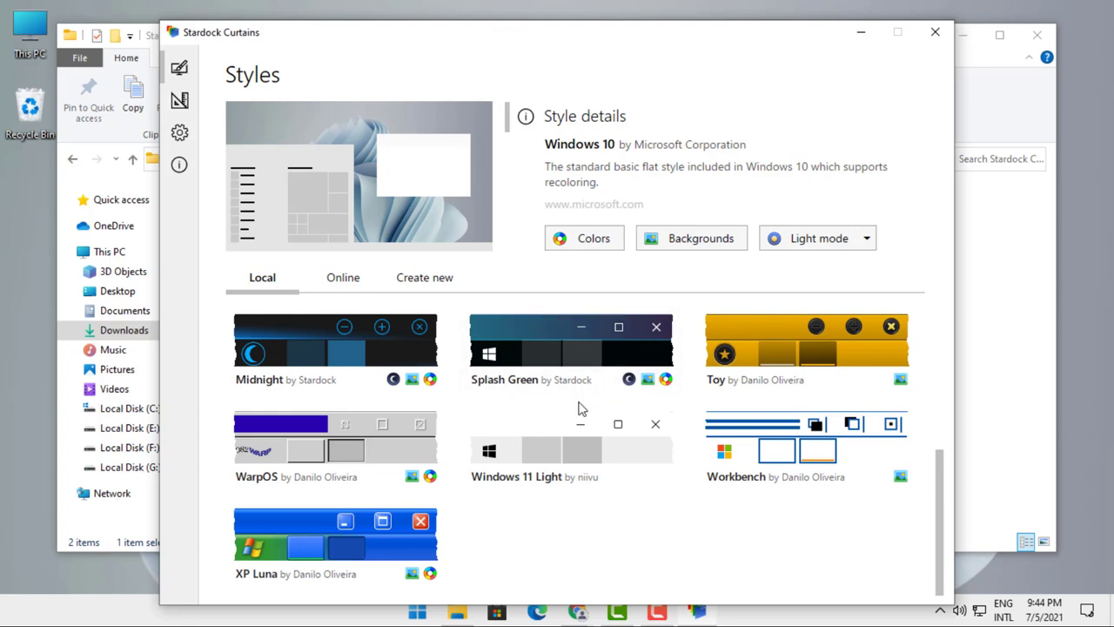
pyautogui.click(561, 464)
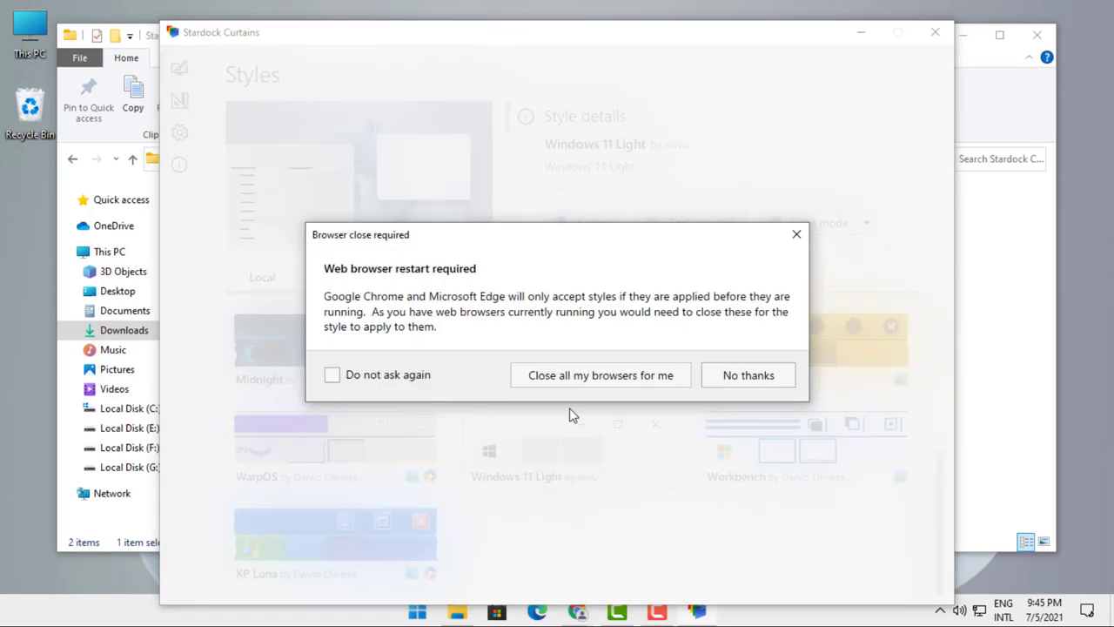
pyautogui.click(581, 376)
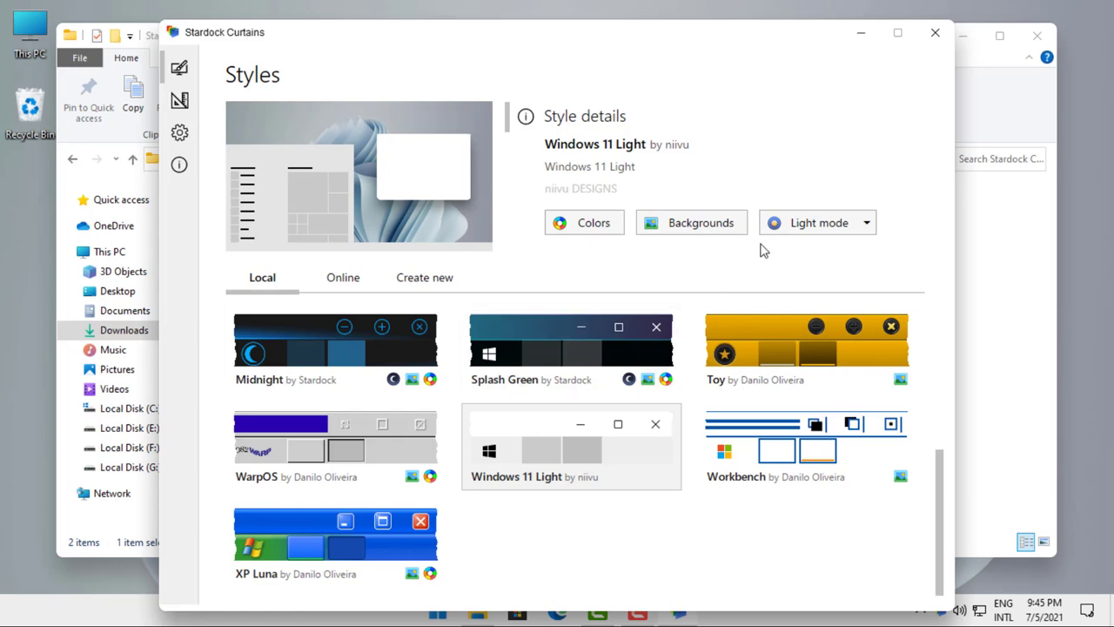
pyautogui.click(934, 35)
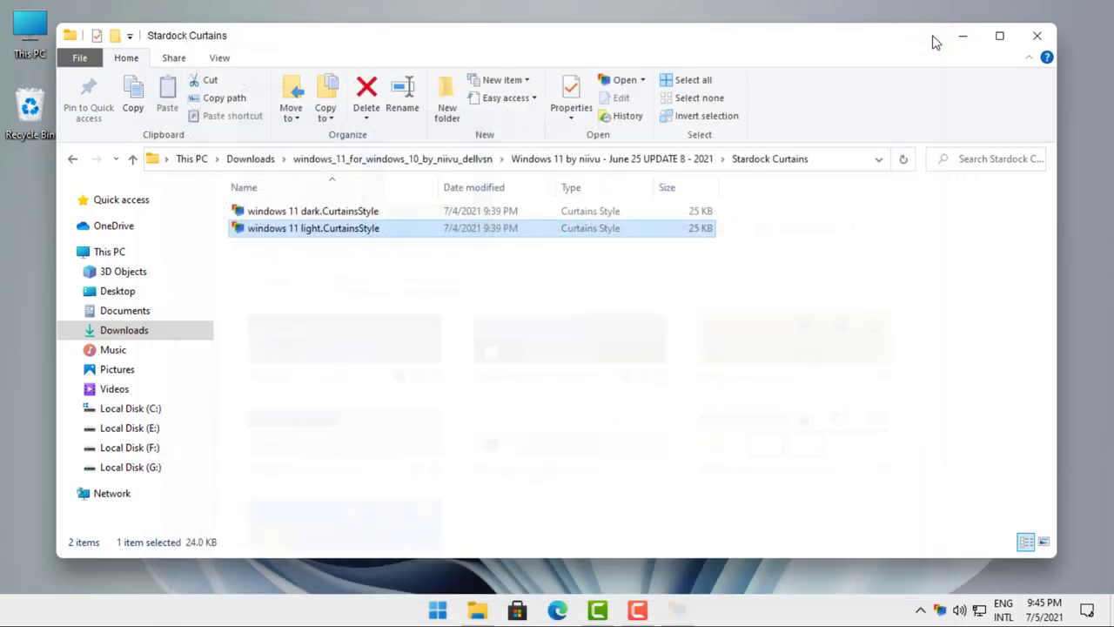
pyautogui.click(1031, 43)
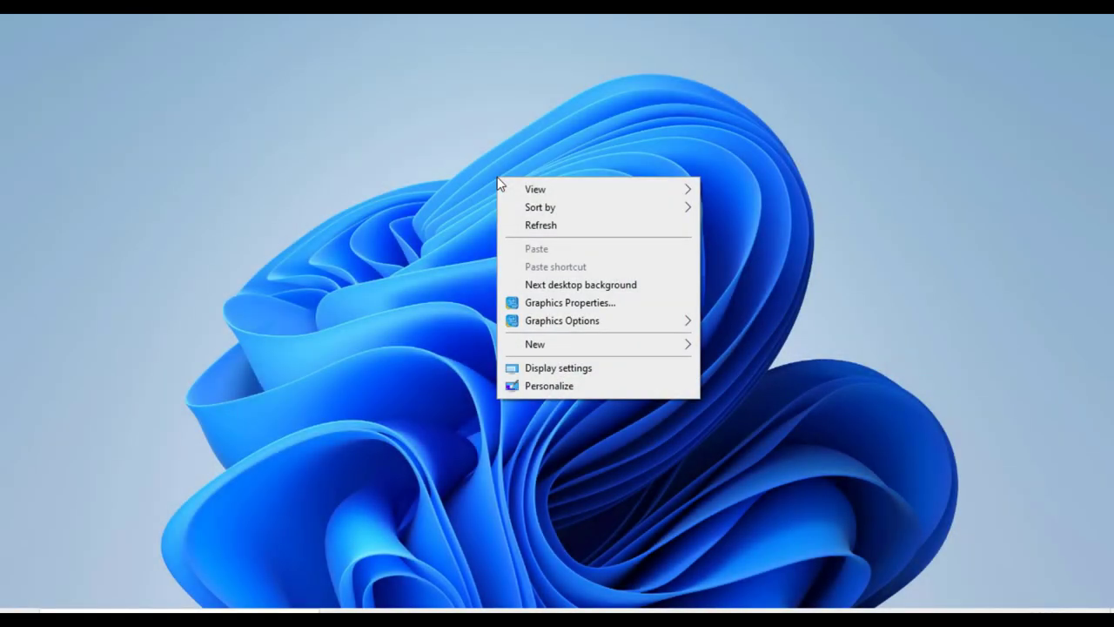
# Open the desktop's Personalization settings and apply the Windows 11 Dark theme.
pyautogui.click(582, 386)
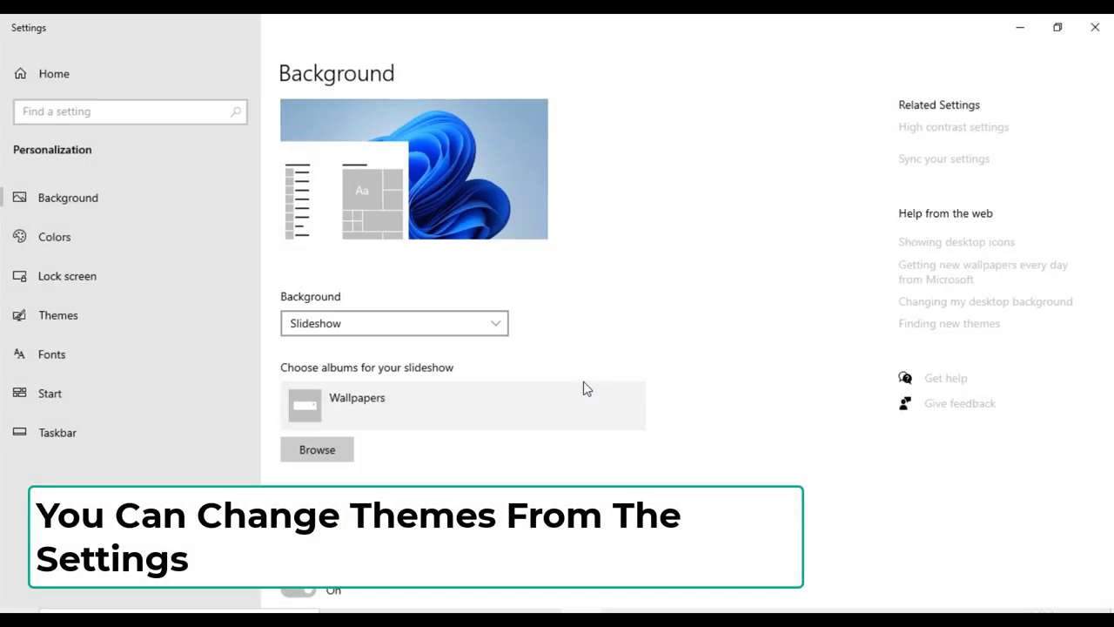
pyautogui.click(129, 318)
pyautogui.scroll(-5, 579, 376)
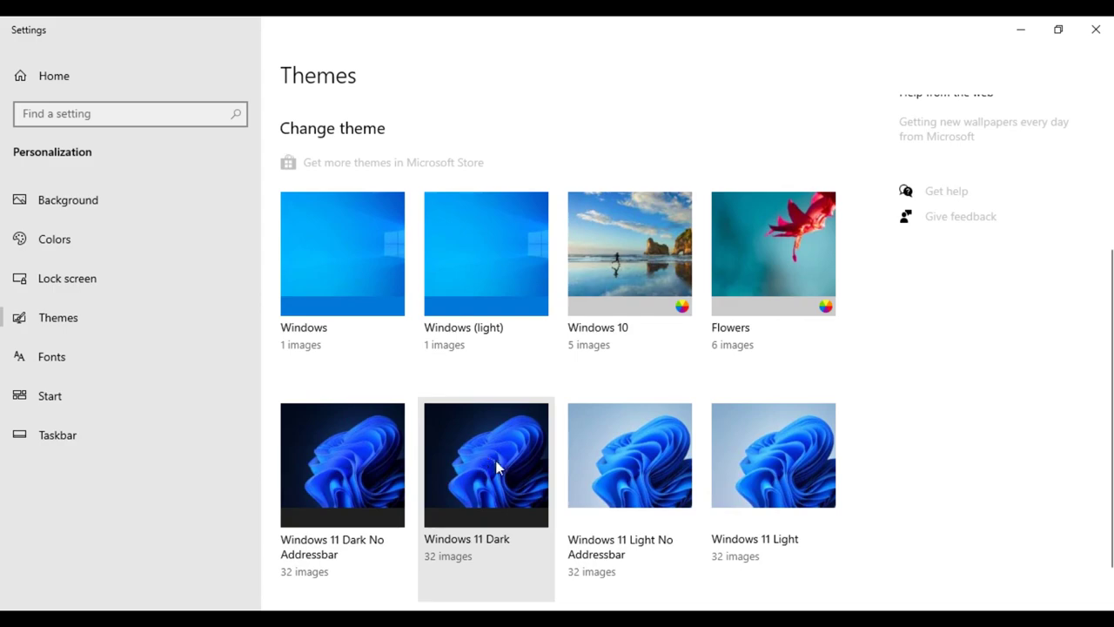
pyautogui.click(492, 471)
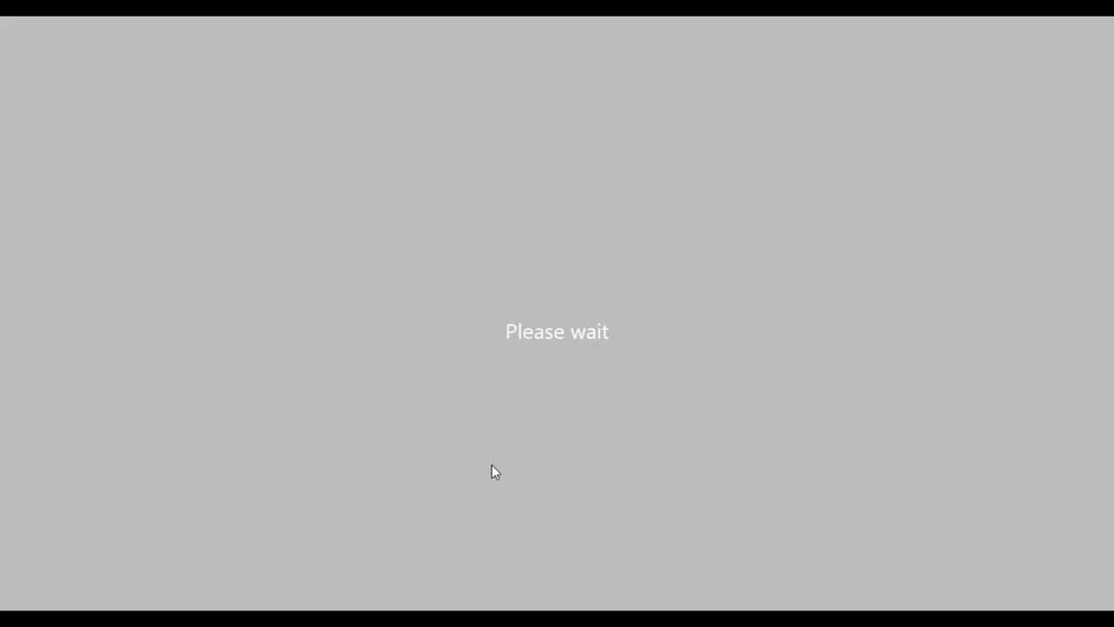